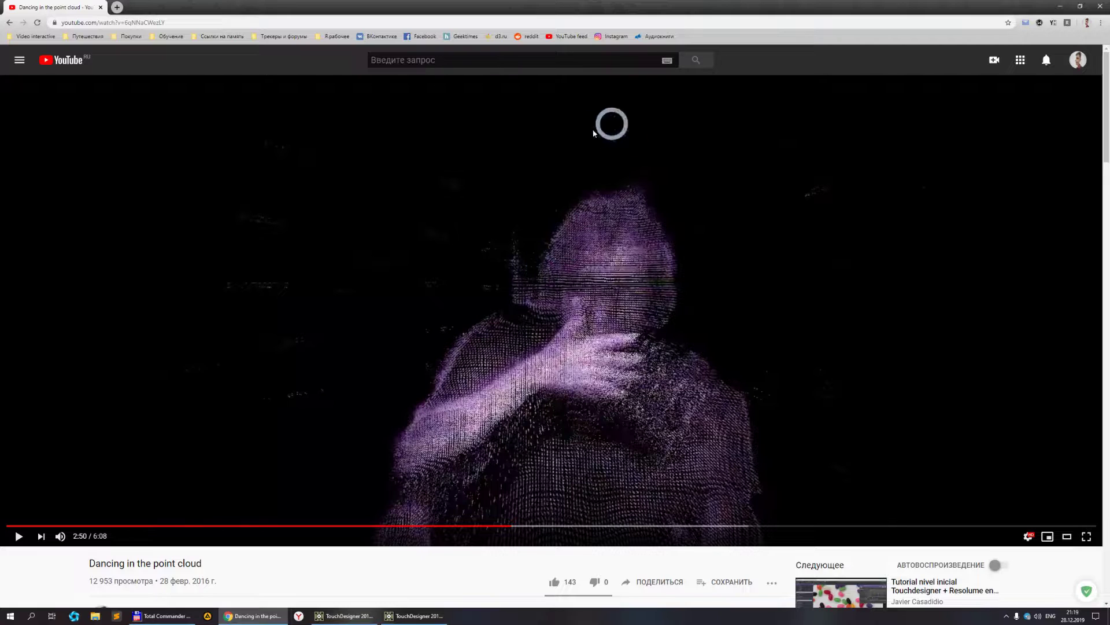
# - Read through the comments and their replies below the "Dancing in the point cloud" video
pyautogui.scroll(-1, 724, 335)
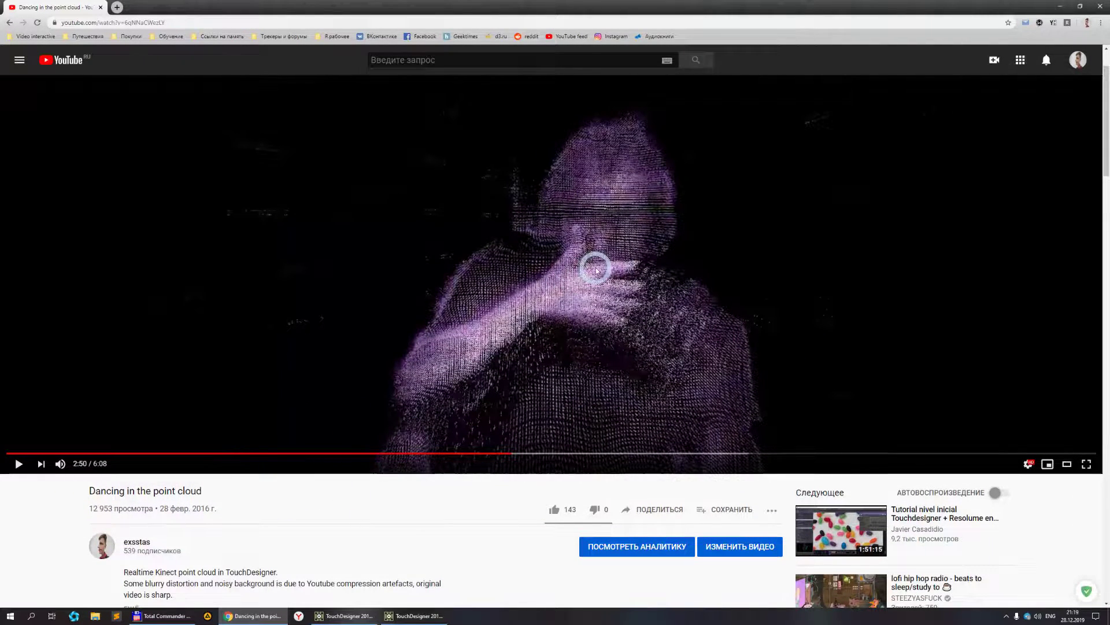
pyautogui.scroll(-7, 595, 270)
pyautogui.scroll(-4, 434, 258)
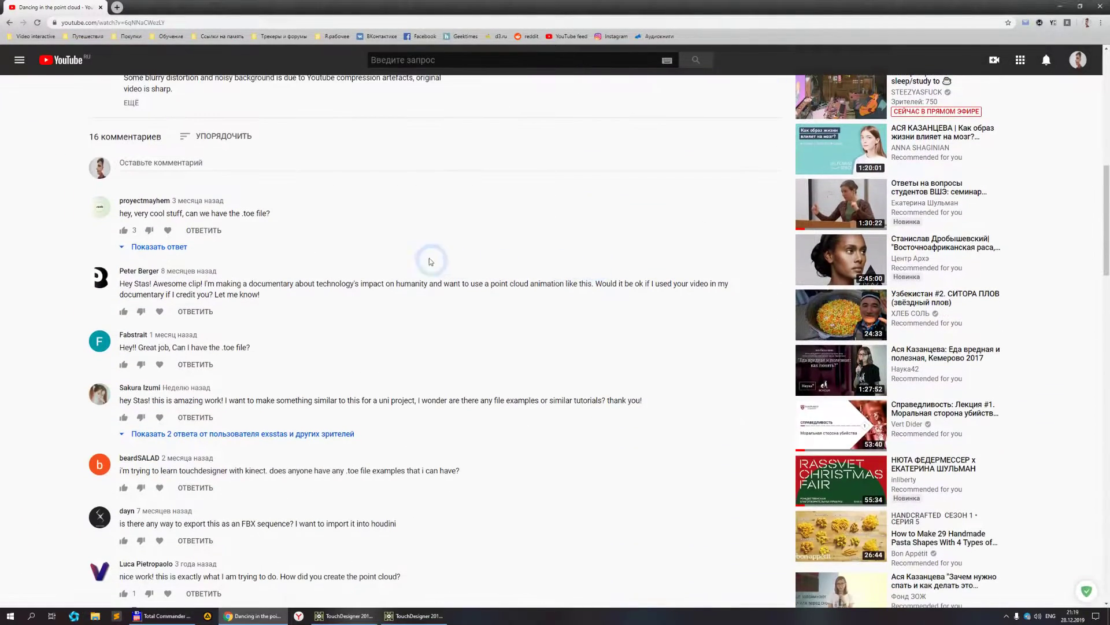
pyautogui.scroll(1, 404, 331)
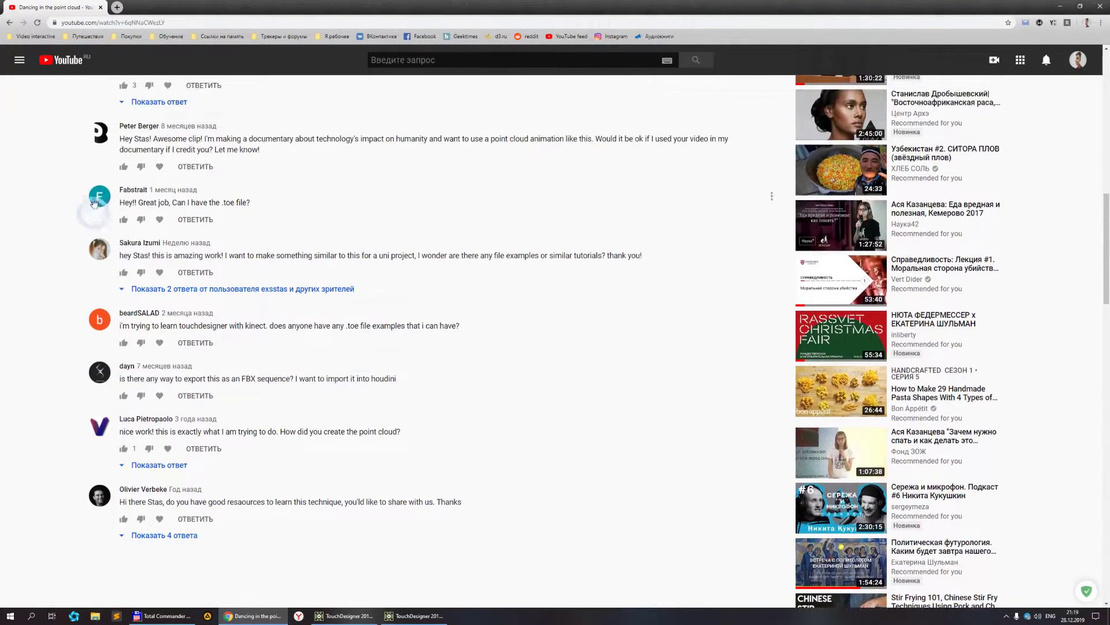
pyautogui.scroll(2, 322, 267)
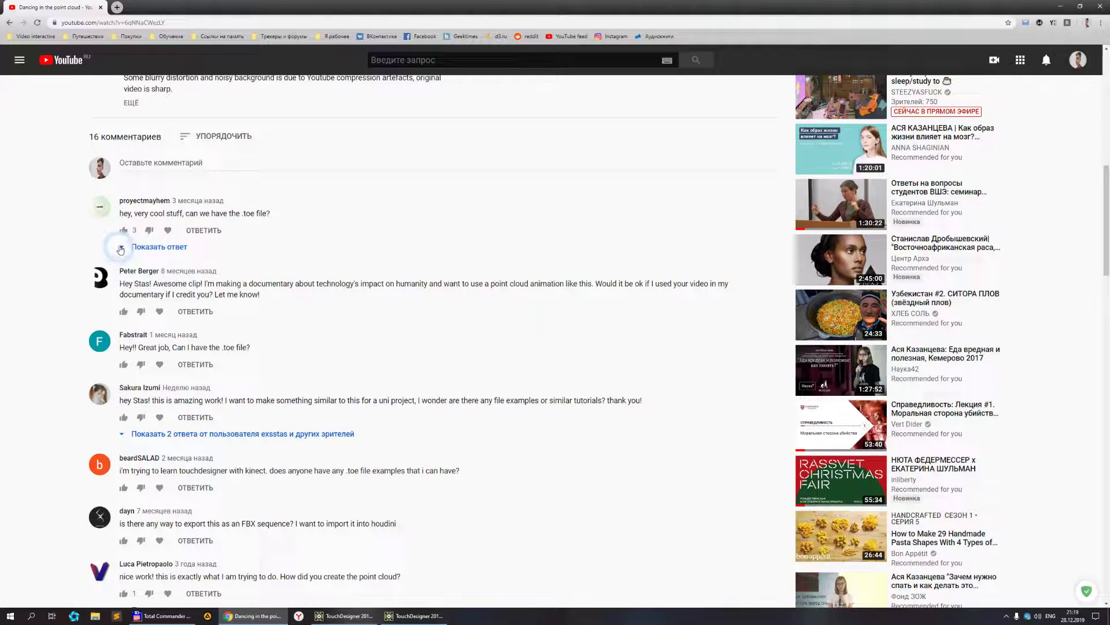
pyautogui.click(121, 248)
pyautogui.click(123, 478)
pyautogui.scroll(-4, 272, 422)
pyautogui.moveTo(479, 361); pyautogui.dragTo(268, 350)
pyautogui.scroll(20, 370, 394)
# - Play the point cloud video briefly, then close the browser to return to TouchDesigner
pyautogui.press('t')
pyautogui.click(491, 334)
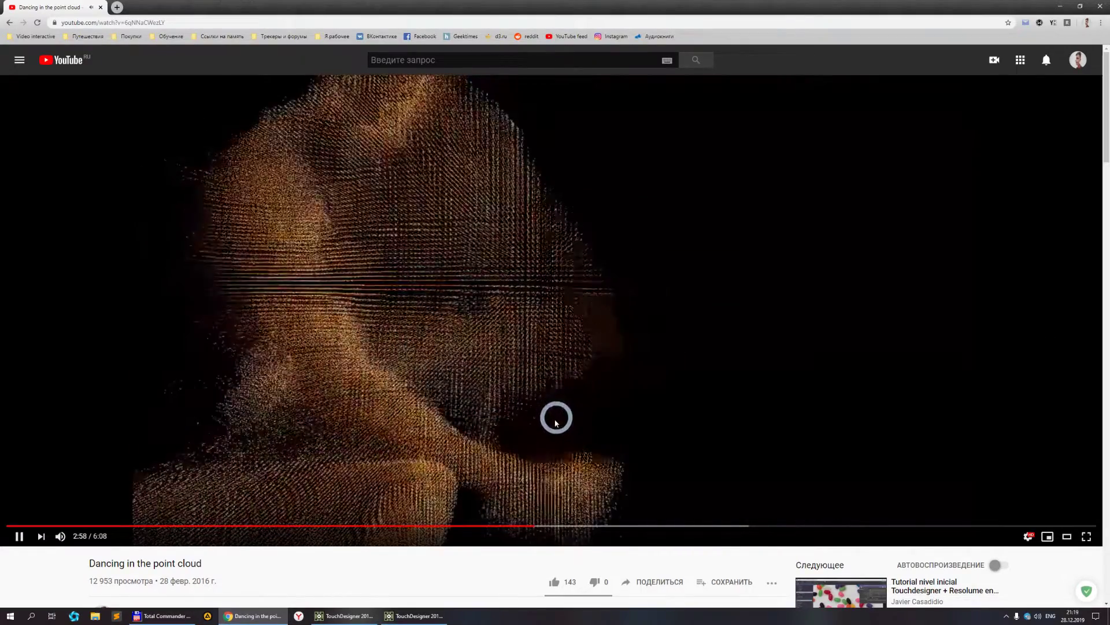
pyautogui.scroll(-2, 559, 387)
pyautogui.scroll(2, 563, 373)
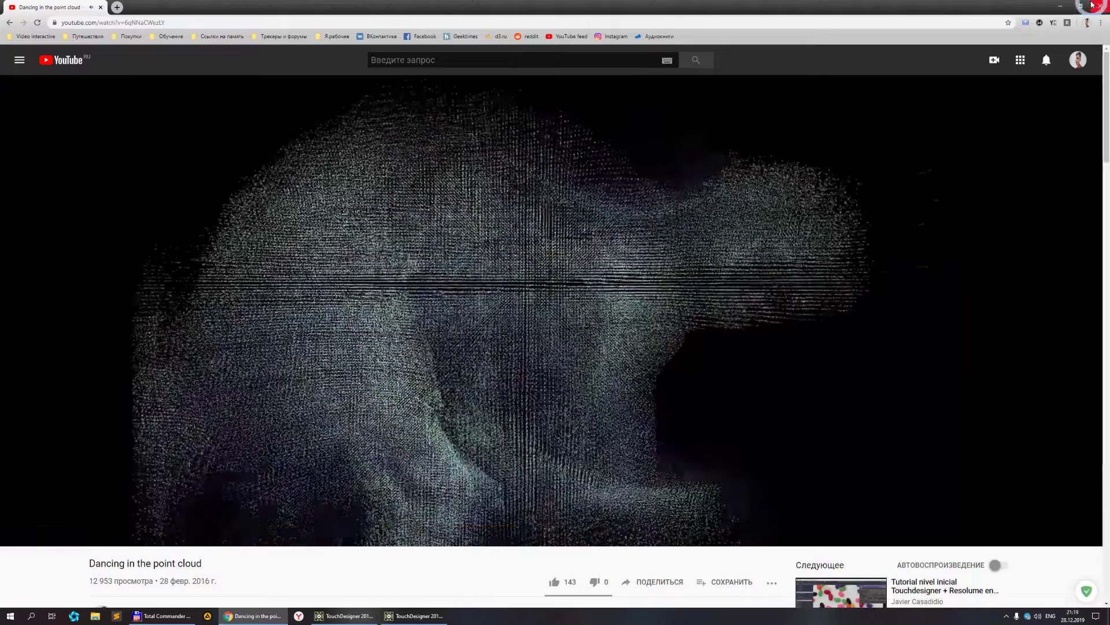
pyautogui.click(1100, 5)
pyautogui.scroll(-2, 462, 393)
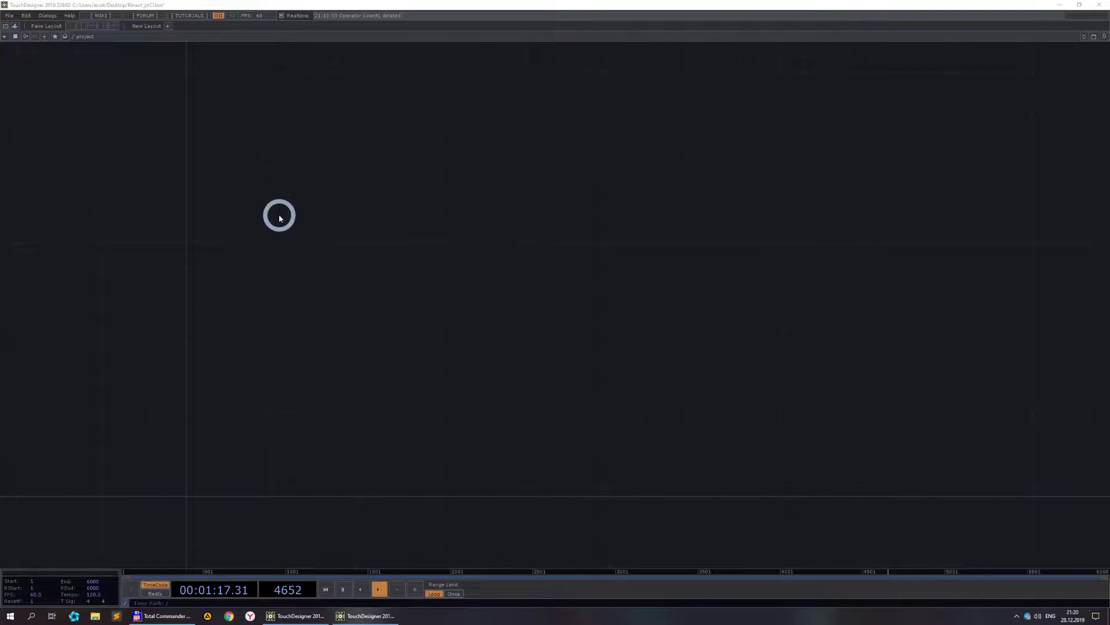
# - Add the kinectPointcloud component from the Techniques palette to the empty project network and close the palette
pyautogui.click(15, 27)
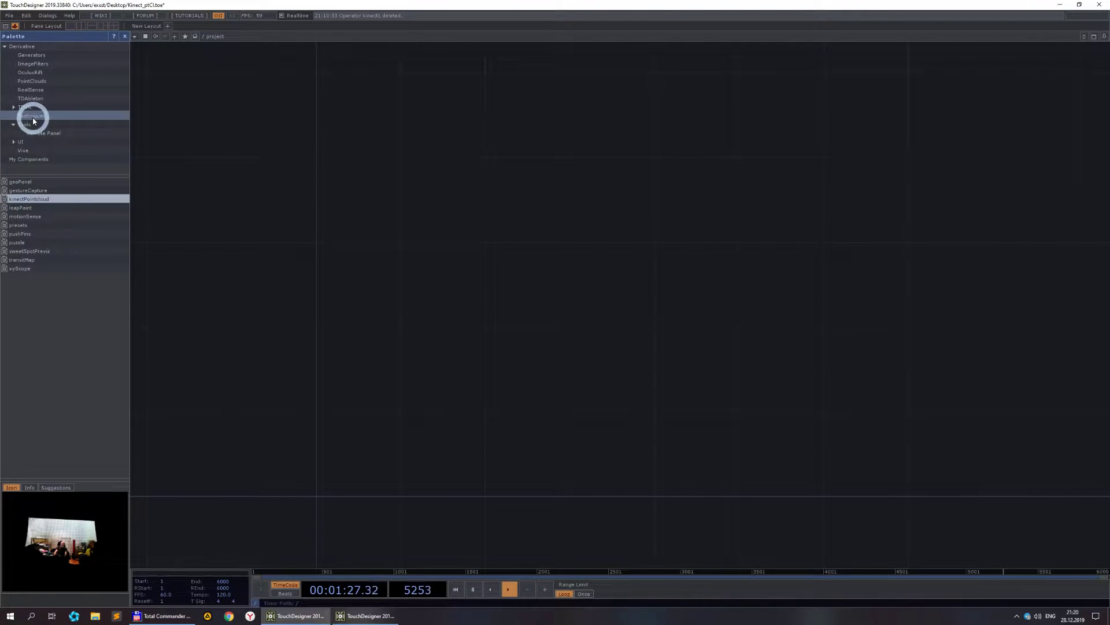
pyautogui.click(5, 201)
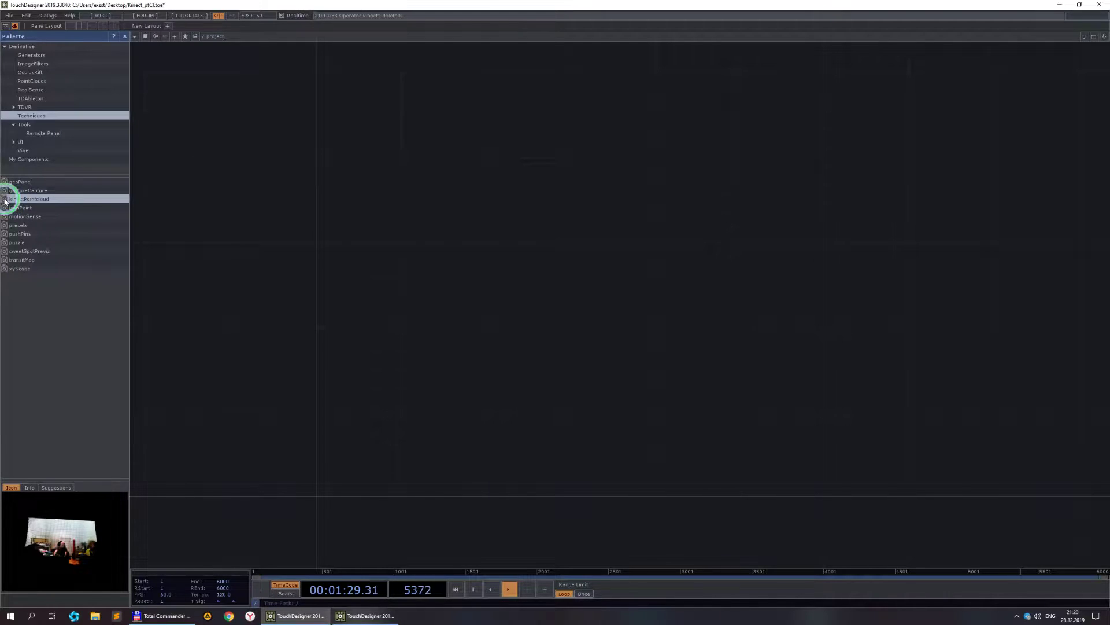
pyautogui.moveTo(7, 199); pyautogui.dragTo(365, 359)
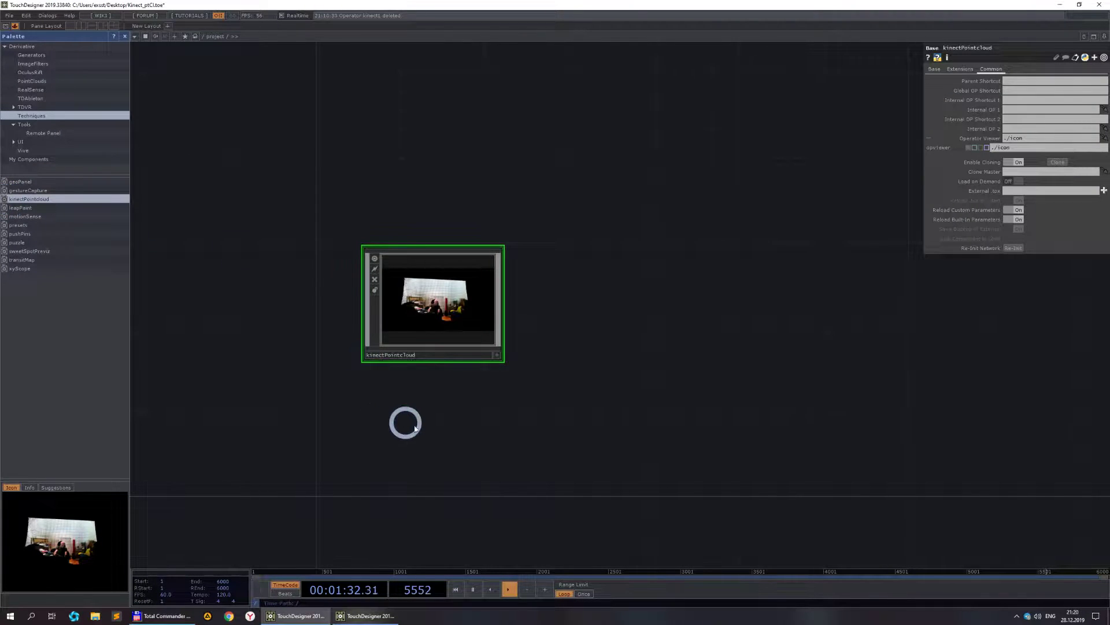
pyautogui.click(124, 35)
pyautogui.press('h')
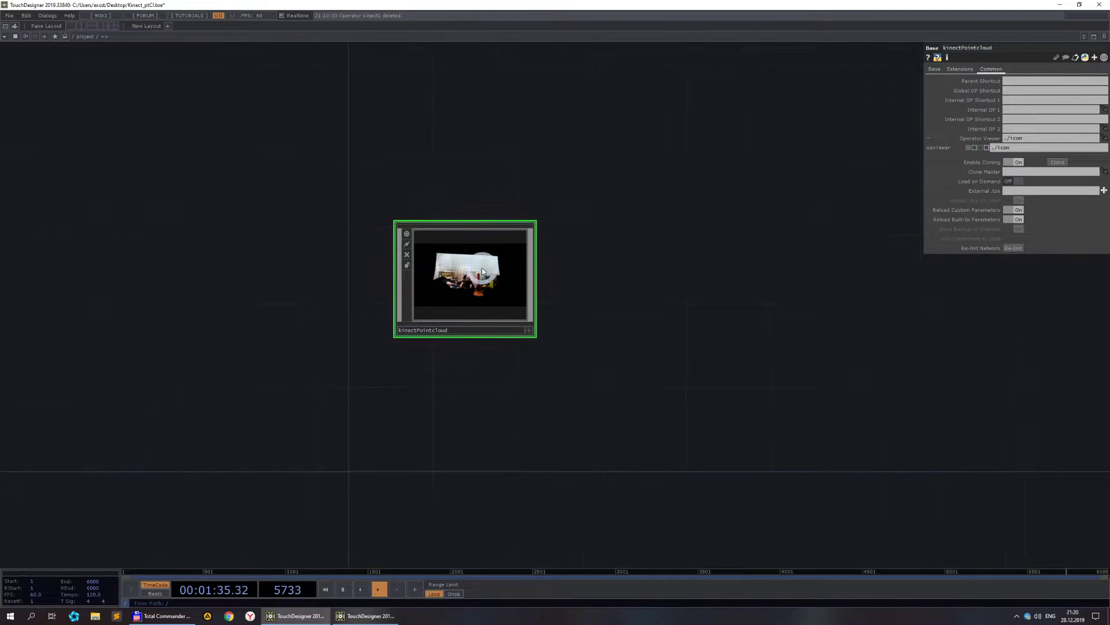
# - Enter the kinectPointcloud component and delete its icon operator, leaving the kinectPointCloud container
pyautogui.doubleClick(482, 271)
pyautogui.scroll(-4, 590, 378)
pyautogui.click(563, 397)
pyautogui.press('Delete')
pyautogui.moveTo(545, 341); pyautogui.dragTo(630, 341)
pyautogui.moveTo(629, 410); pyautogui.dragTo(560, 431)
# - Add a Kinect TOP in front of the kinectPointCloud container
pyautogui.doubleClick(322, 323)
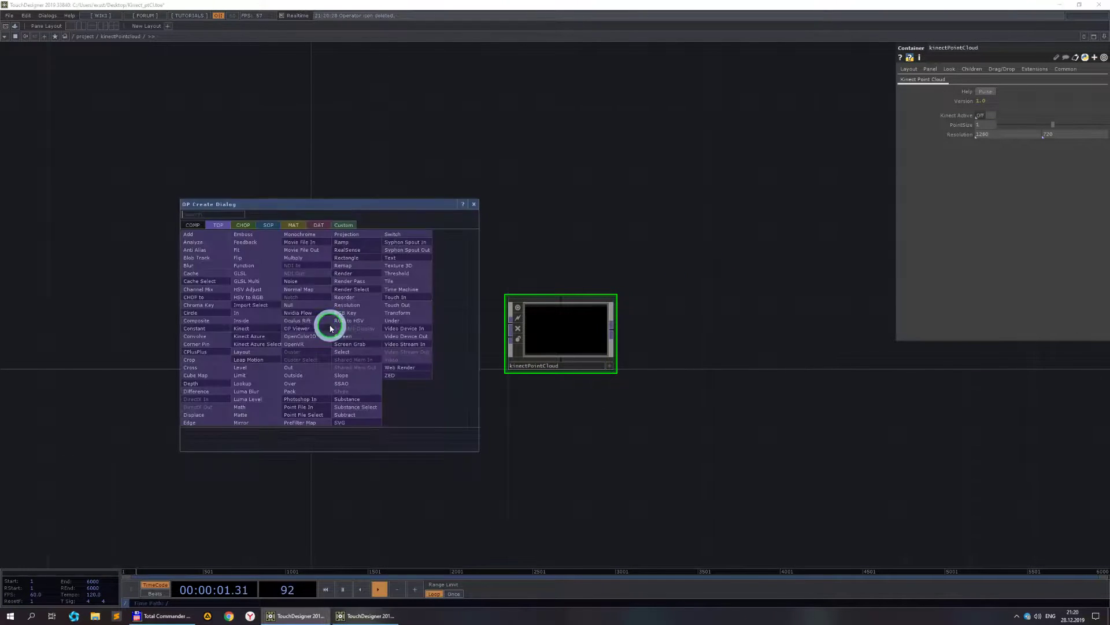
pyautogui.click(249, 327)
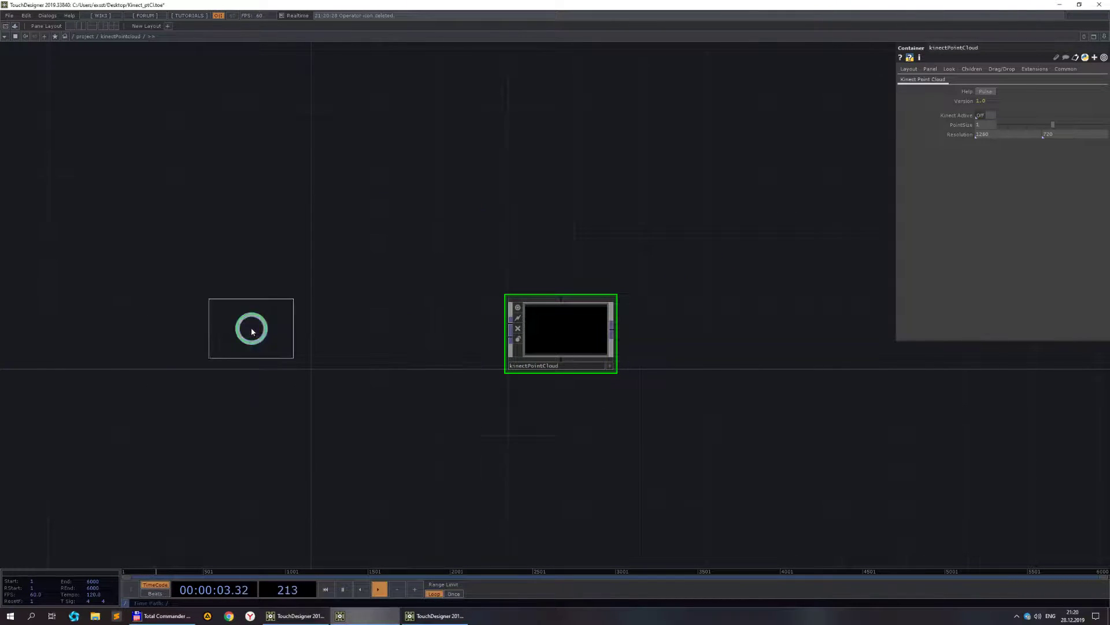
pyautogui.click(354, 335)
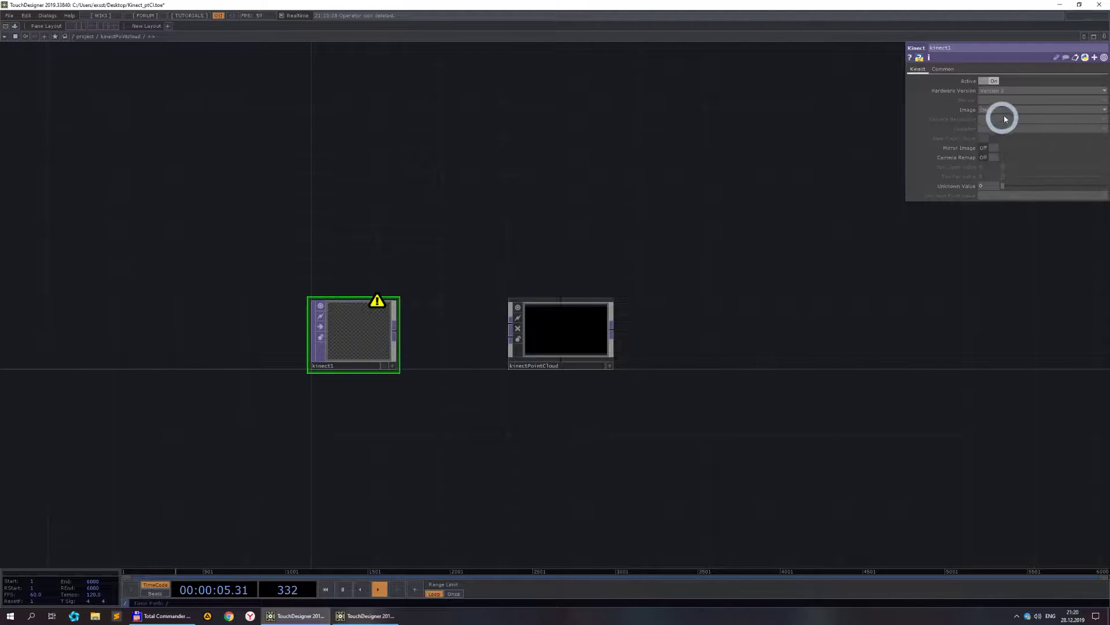
# - Set the Kinect TOP's image to Depth Point Cloud and connect it to the kinectPointCloud container's first input
pyautogui.scroll(3, 314, 367)
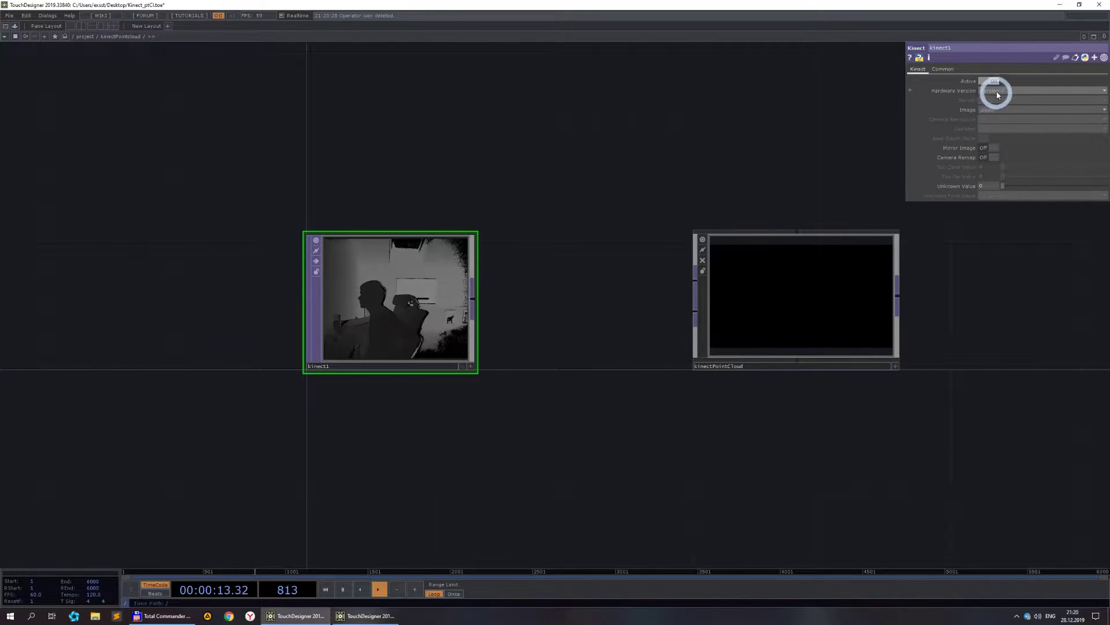
pyautogui.scroll(2, 462, 310)
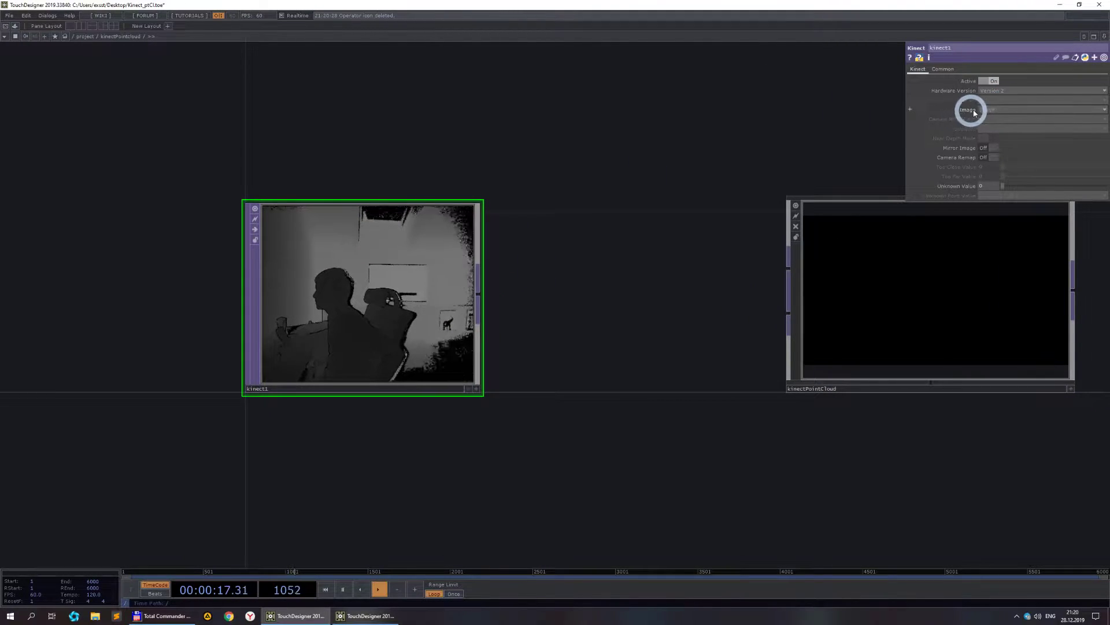
pyautogui.click(990, 110)
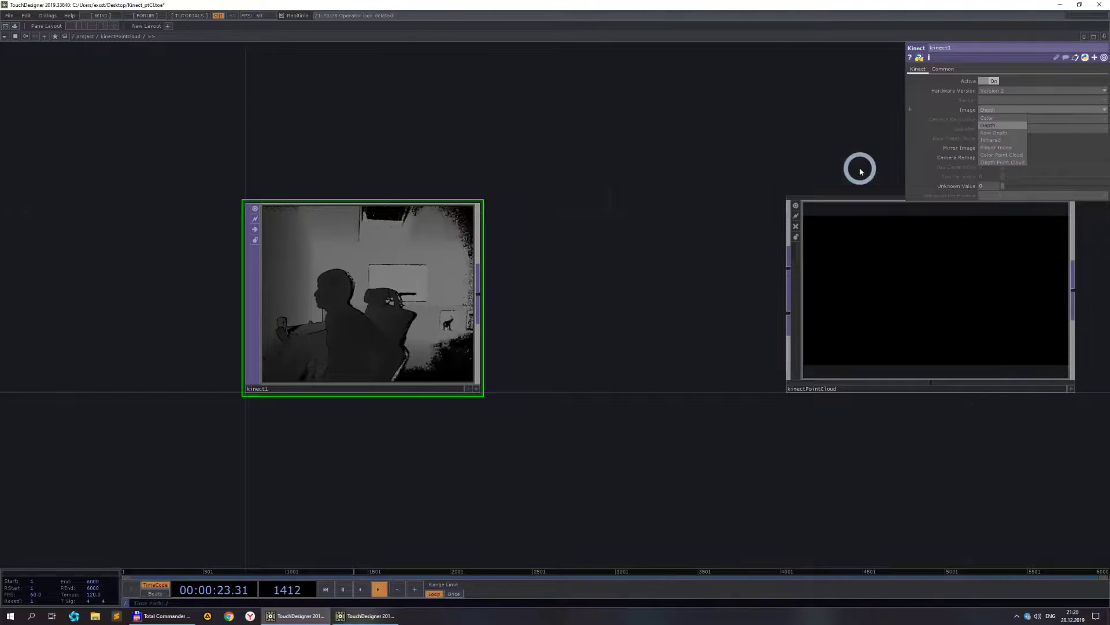
pyautogui.click(992, 164)
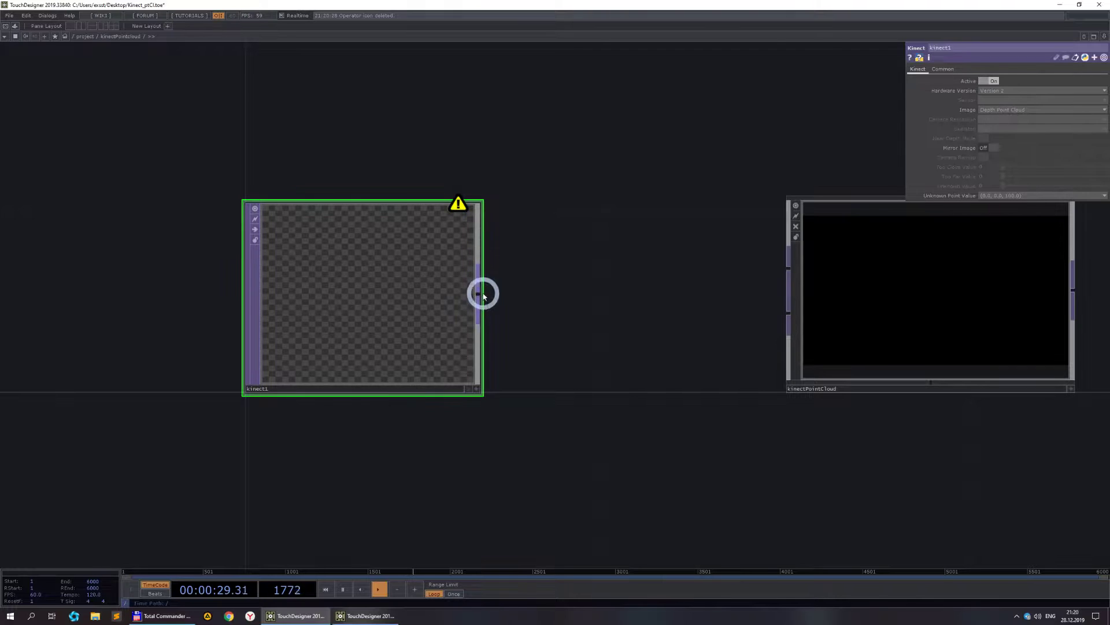
pyautogui.moveTo(480, 296); pyautogui.dragTo(775, 267)
pyautogui.moveTo(585, 344); pyautogui.dragTo(371, 338)
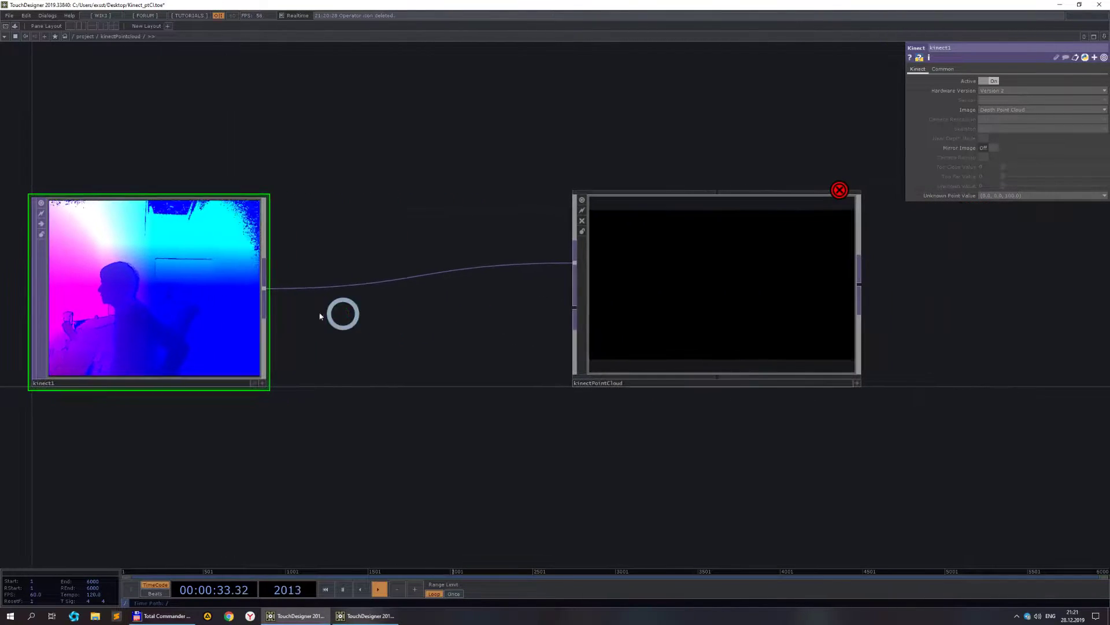
# - Inside the kinectPointCloud container, delete the second Kinect input row with in2 and null2, plus the docsHelper operator
pyautogui.doubleClick(708, 311)
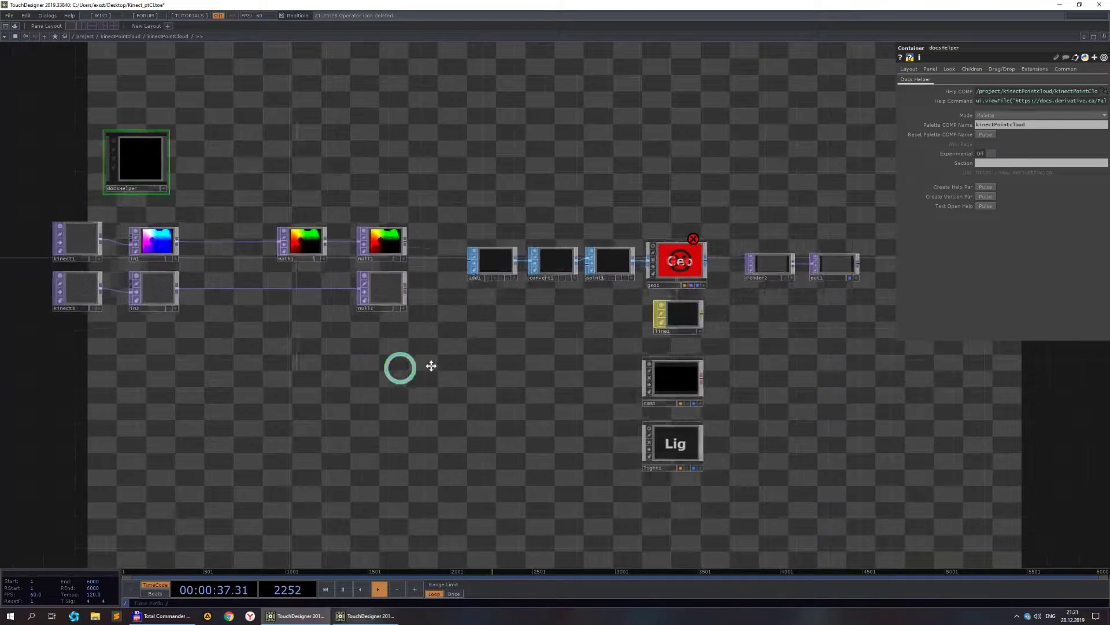
pyautogui.moveTo(384, 369); pyautogui.dragTo(536, 367)
pyautogui.moveTo(548, 368); pyautogui.dragTo(150, 274, button='right')
pyautogui.press('Delete')
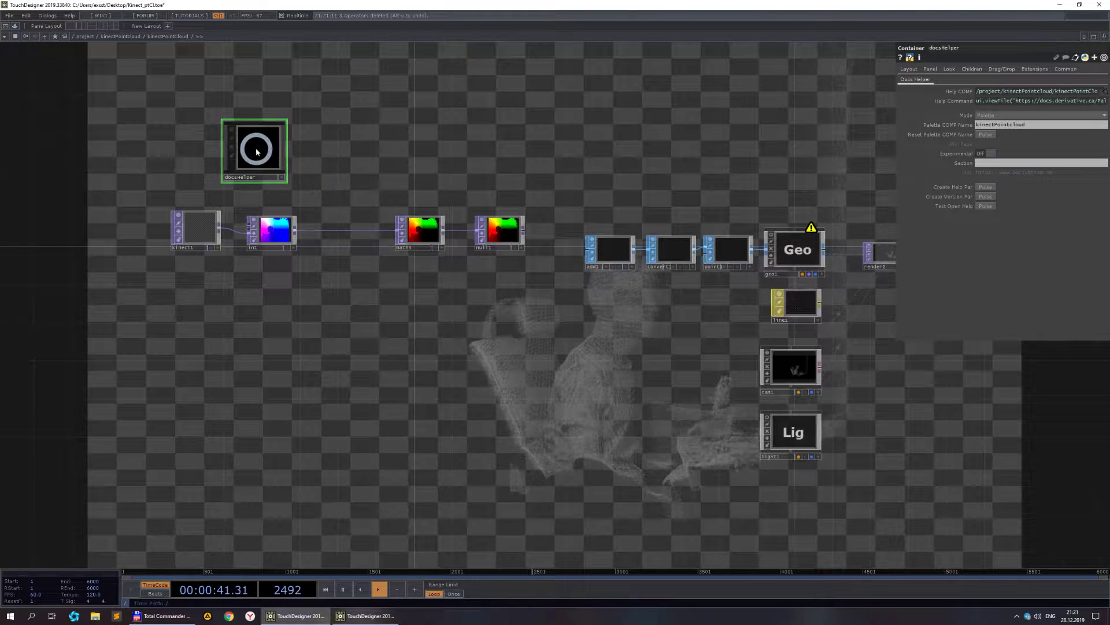
pyautogui.press('Delete')
# - Clear the Color OP and its R, G and B channels from the instancing settings of geo1
pyautogui.moveTo(550, 407); pyautogui.dragTo(452, 388)
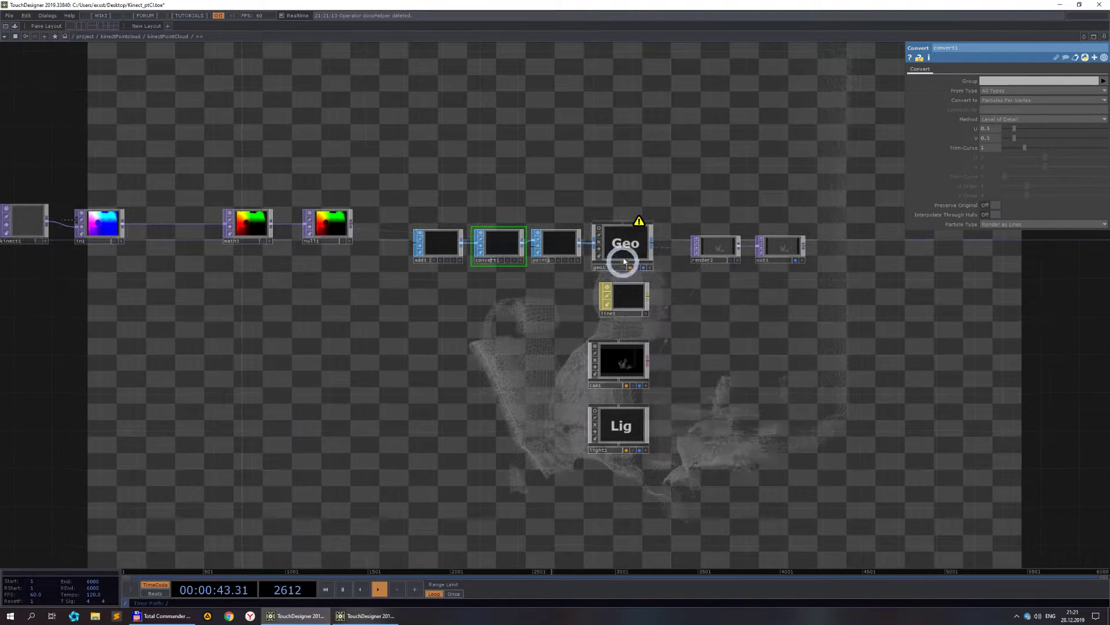
pyautogui.click(635, 246)
pyautogui.click(961, 69)
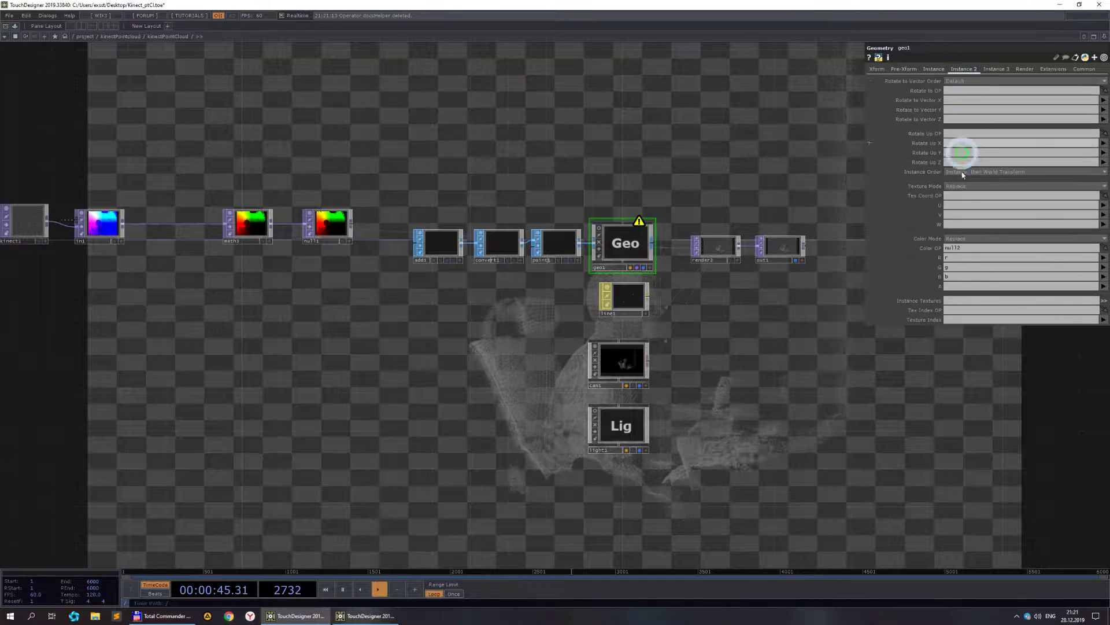
pyautogui.click(949, 248)
pyautogui.press('BackSpace')
pyautogui.click(961, 268)
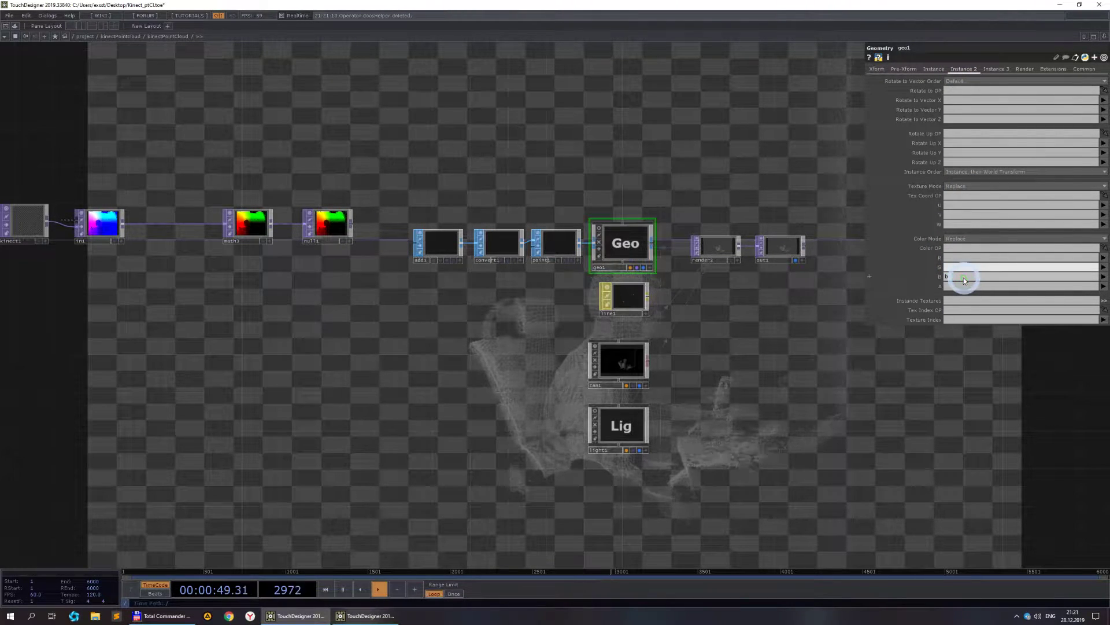
pyautogui.click(962, 275)
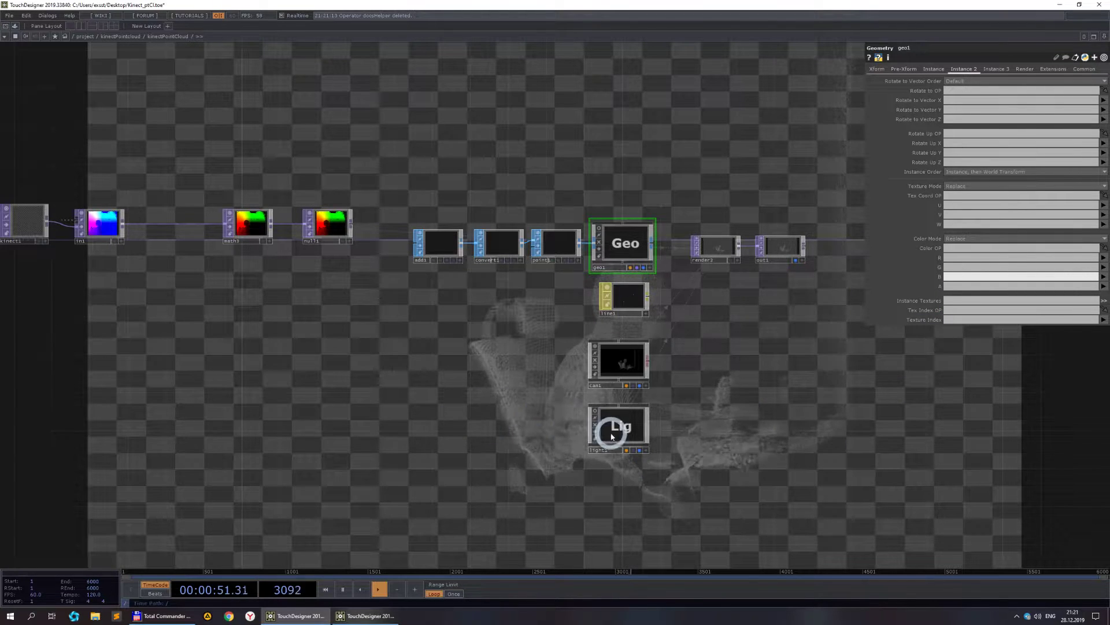
# - Review the operator chain around geo1 and check its translate instancing settings
pyautogui.press('h')
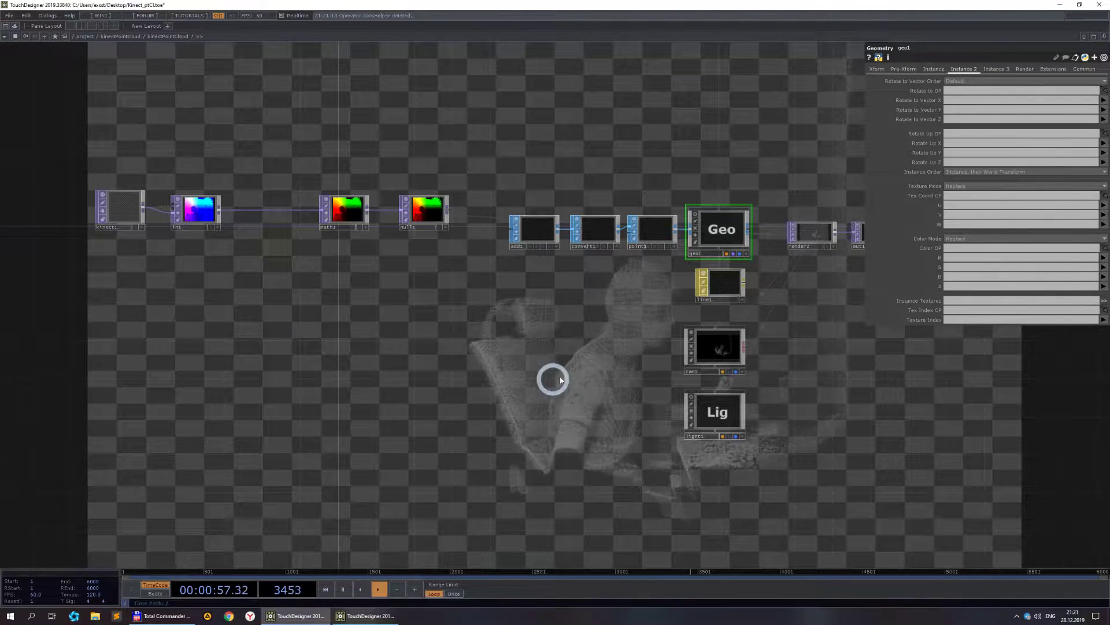
pyautogui.moveTo(557, 381); pyautogui.dragTo(370, 327)
pyautogui.scroll(2, 391, 288)
pyautogui.moveTo(411, 287); pyautogui.dragTo(368, 331)
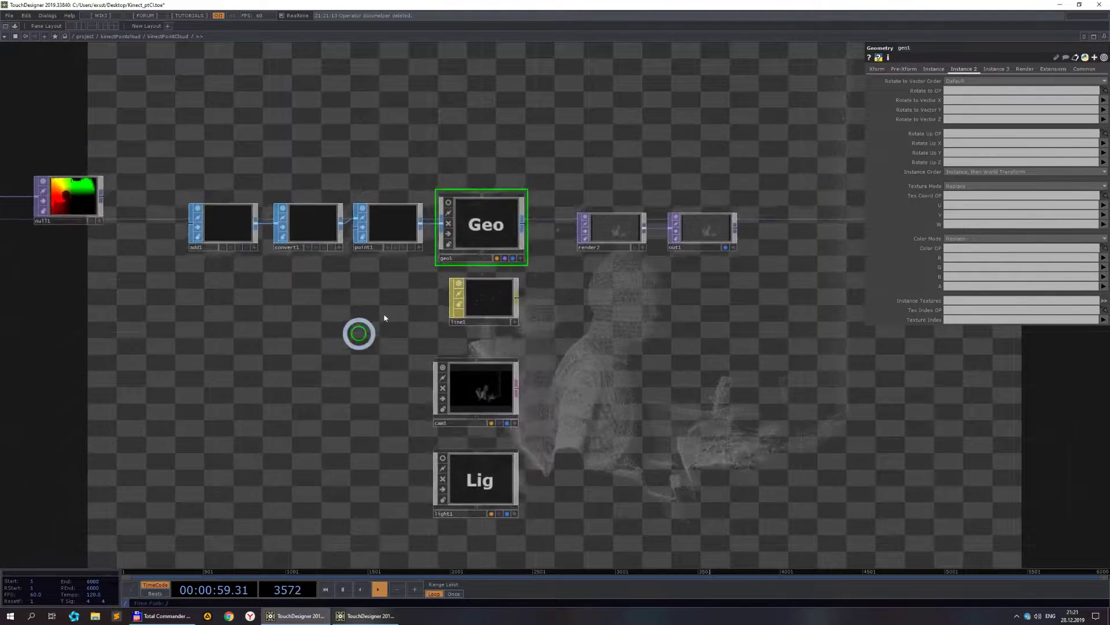
pyautogui.scroll(2, 451, 263)
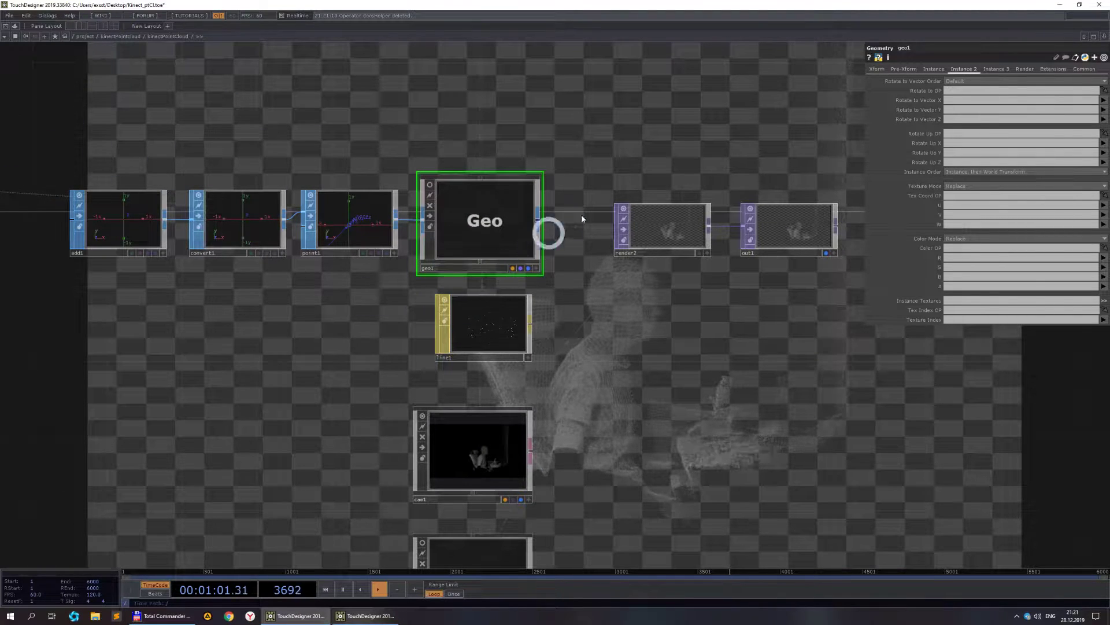
pyautogui.click(933, 69)
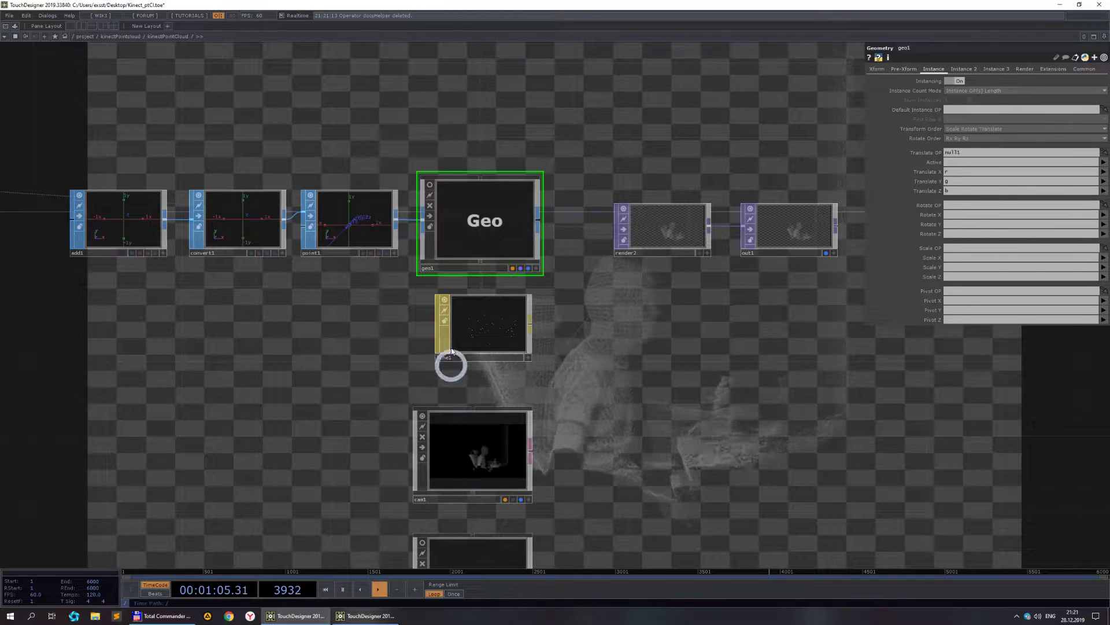
# - In the line1 material, set Point Near Color to orange (1, 0.545, 0) and Point Far Color to light blue (0, 0.733, 1)
pyautogui.click(460, 317)
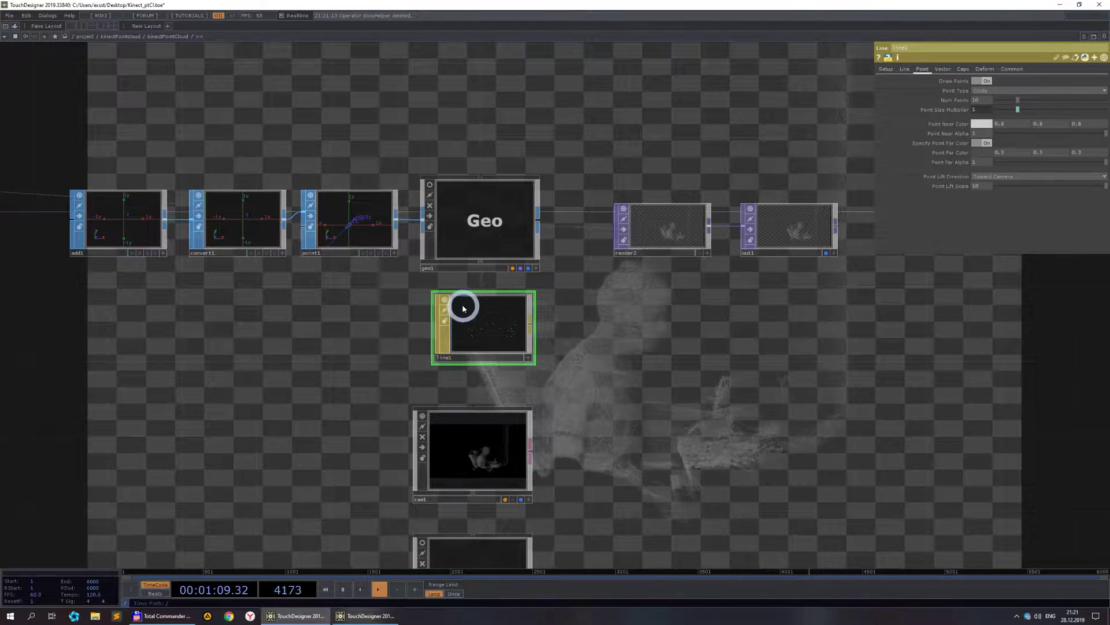
pyautogui.scroll(3, 461, 307)
pyautogui.scroll(-2, 663, 333)
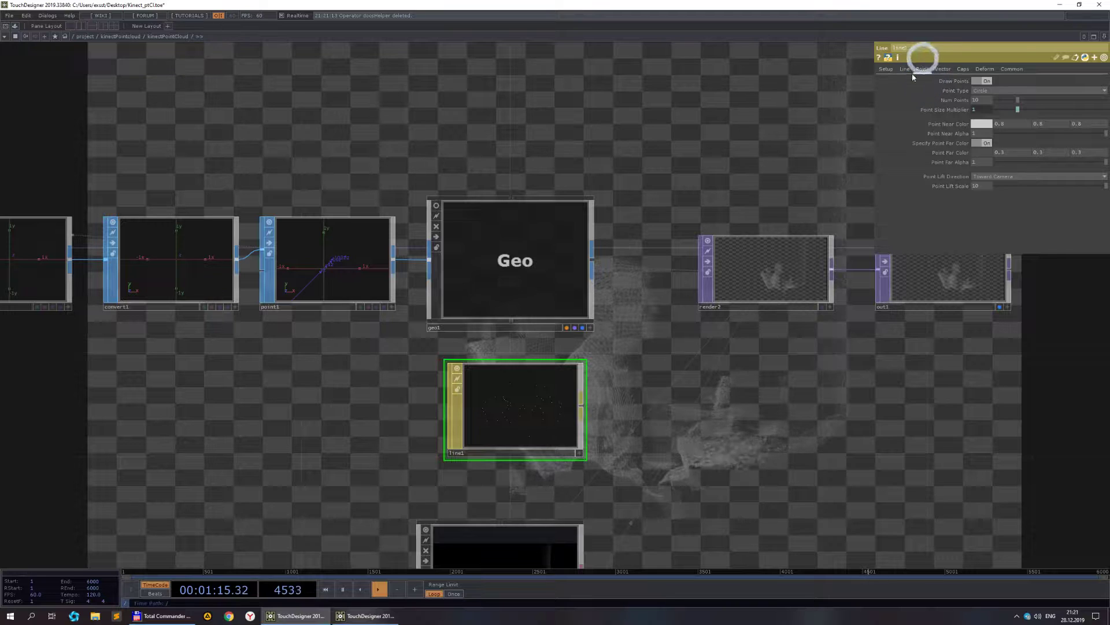
pyautogui.click(979, 125)
pyautogui.click(978, 88)
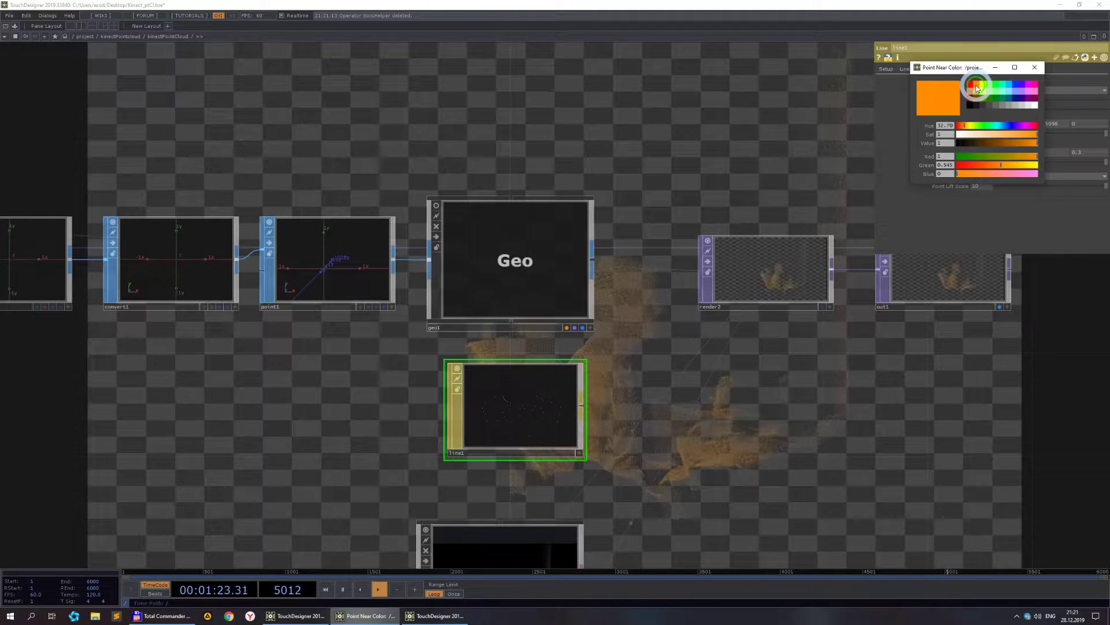
pyautogui.click(1034, 68)
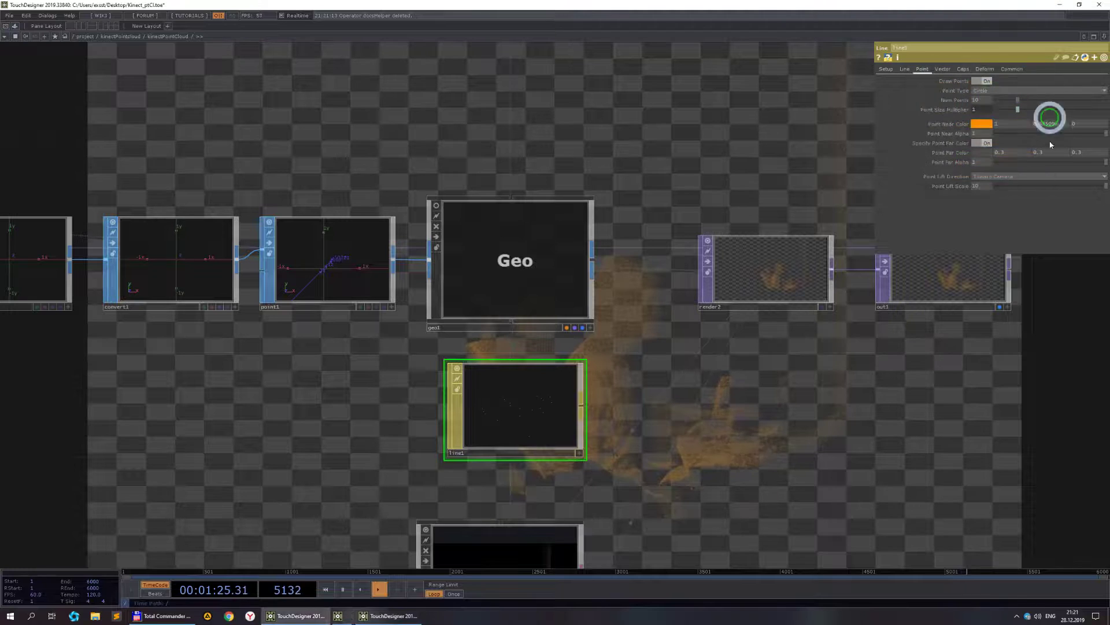
pyautogui.click(982, 153)
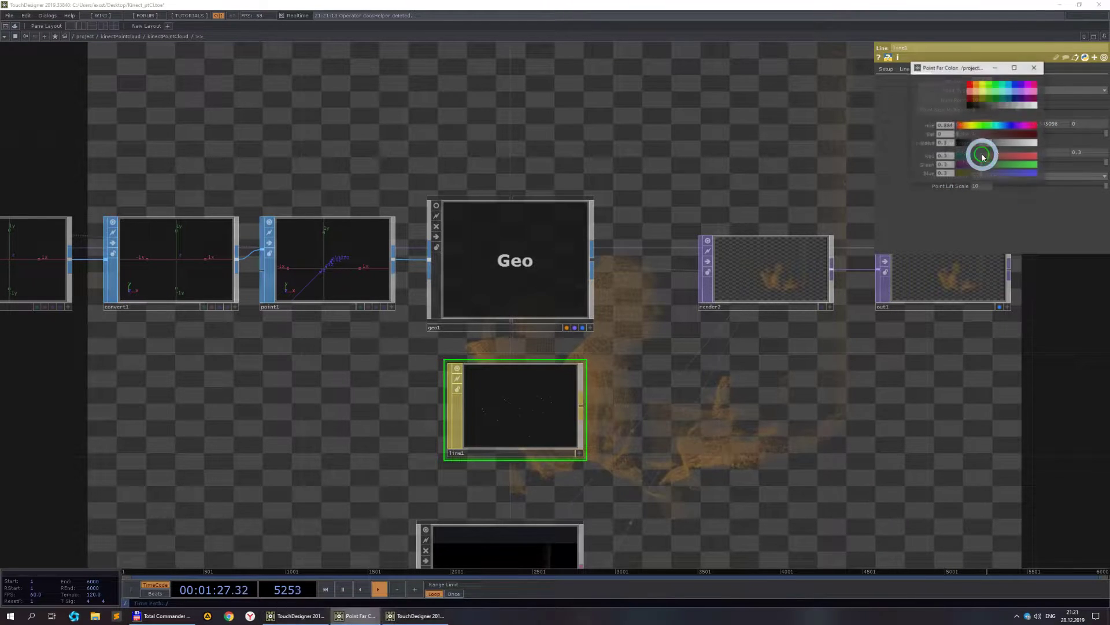
pyautogui.click(1012, 88)
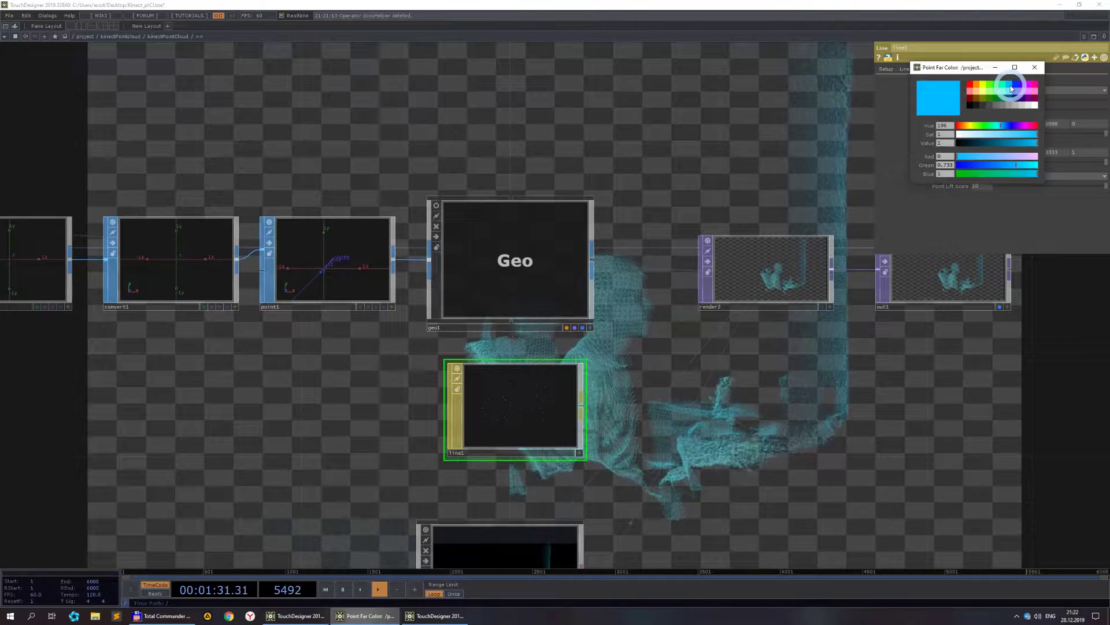
# - In the line1 material's setup, set Distance Far to 15.1 and Distance Near to 2.7
pyautogui.click(1032, 68)
pyautogui.click(887, 68)
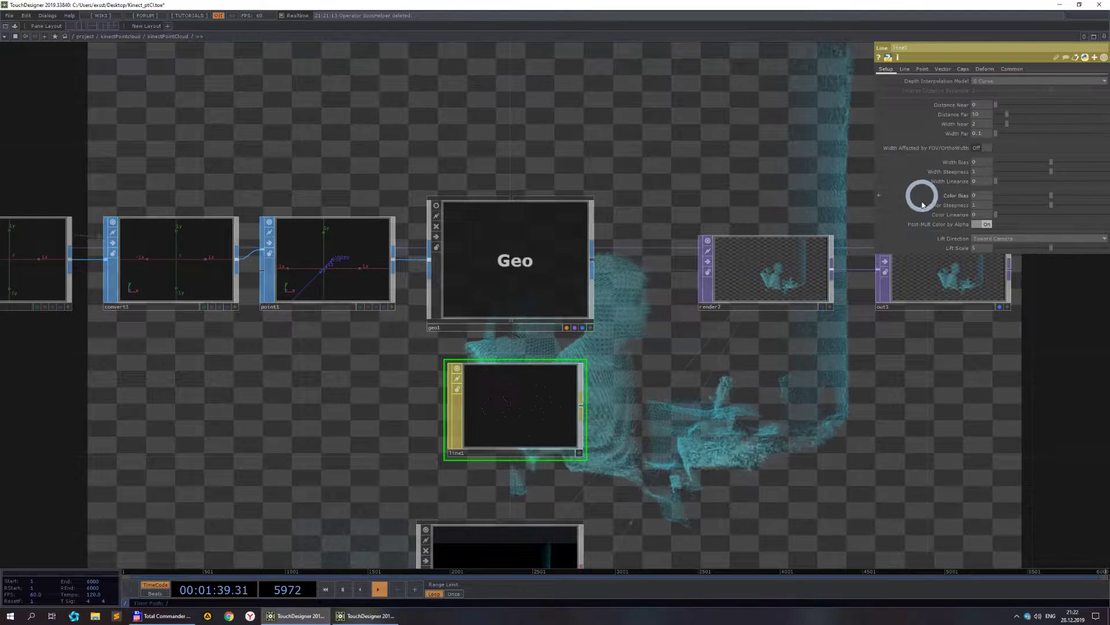
pyautogui.moveTo(1006, 117); pyautogui.dragTo(1018, 117)
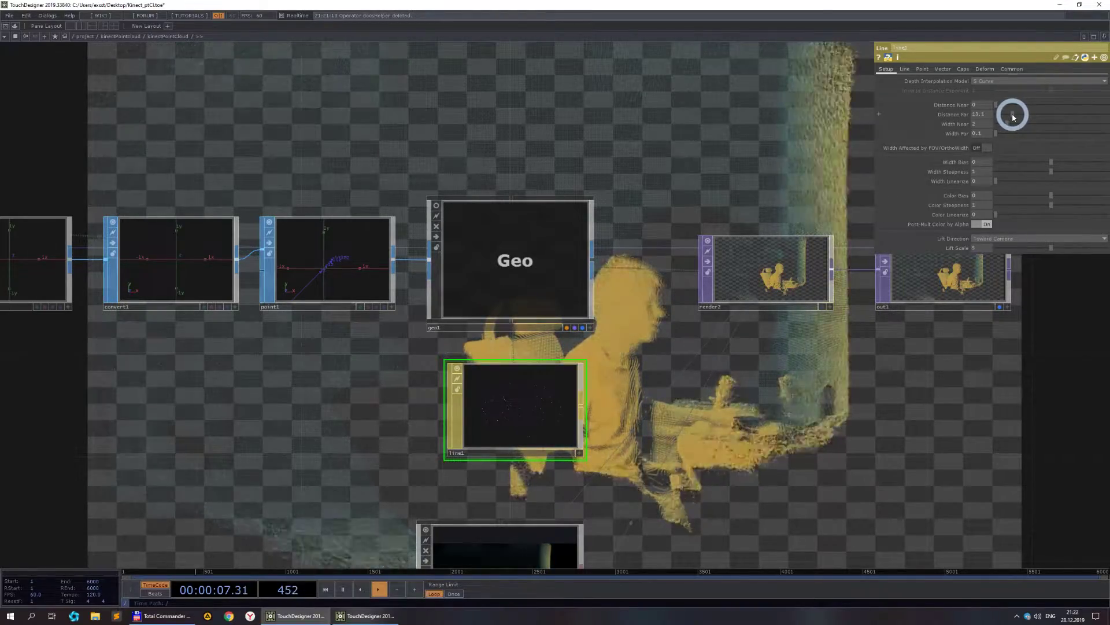
pyautogui.moveTo(995, 107); pyautogui.dragTo(997, 107)
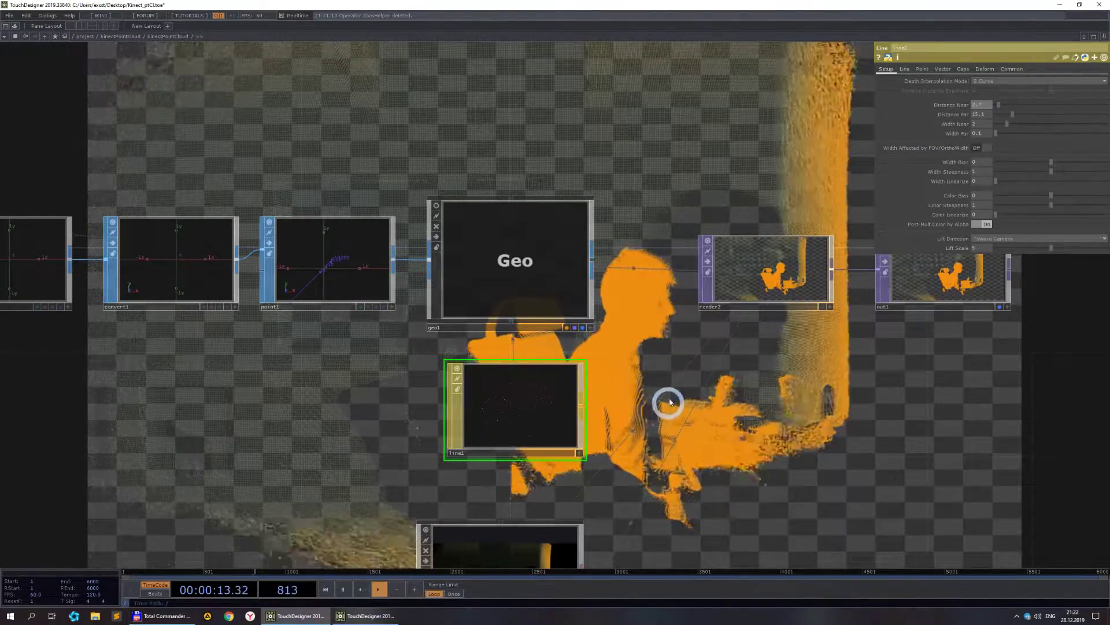
# - Switch to the NewProject.1 TouchDesigner window, add the kinectPointcloud component from the Techniques palette and hide the palette
pyautogui.click(877, 422)
pyautogui.click(446, 481)
pyautogui.click(347, 596)
pyautogui.click(357, 617)
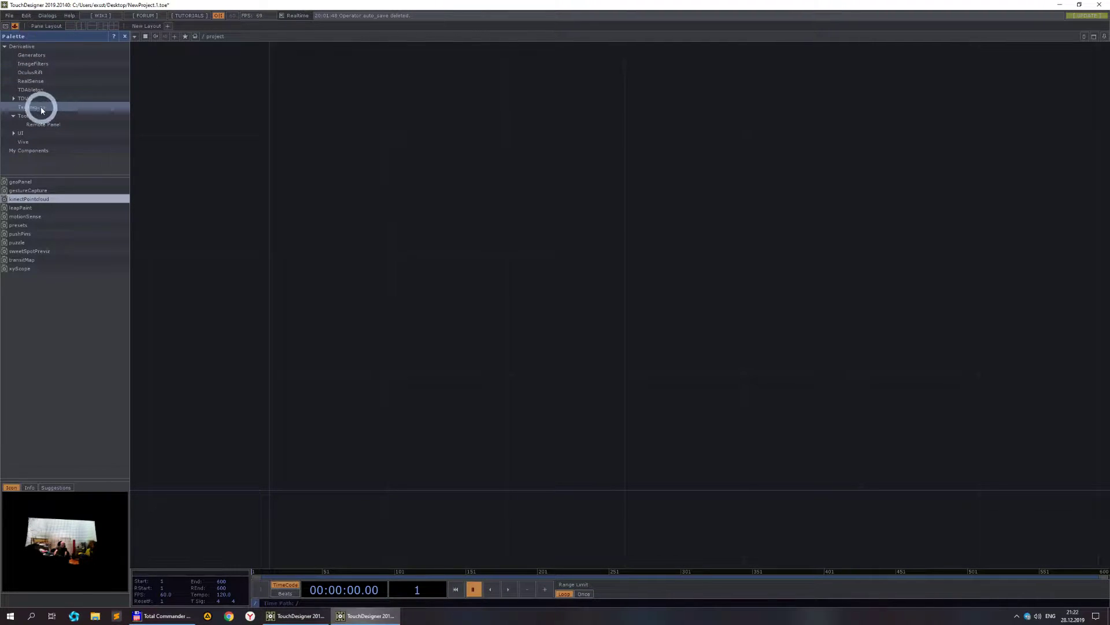
pyautogui.moveTo(8, 199); pyautogui.dragTo(372, 357)
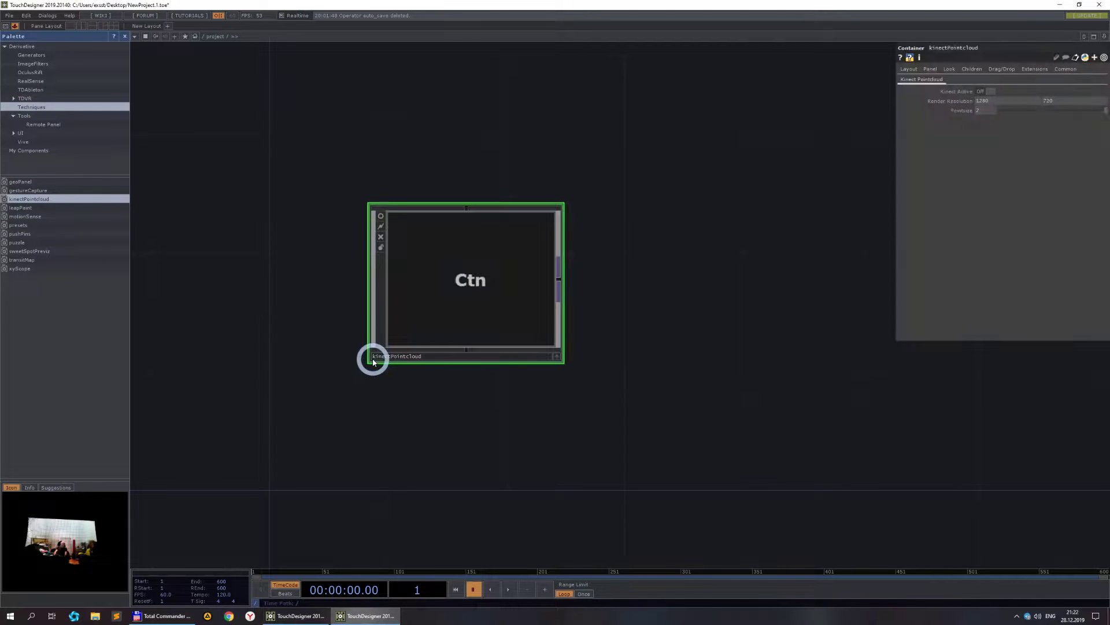
pyautogui.click(125, 37)
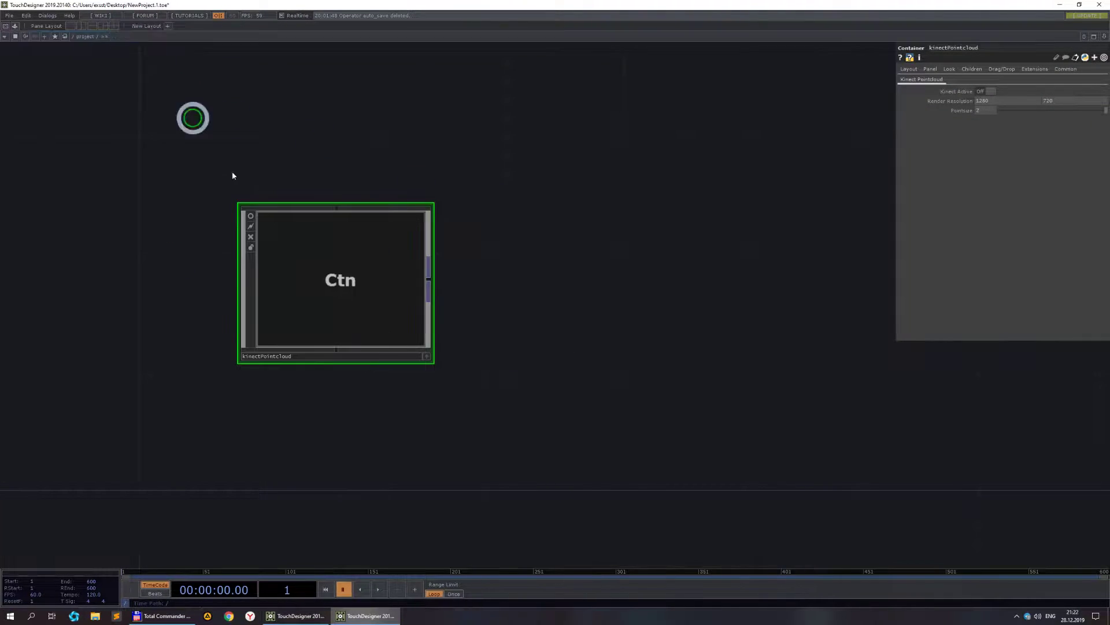
# - Enter the new kinectPointcloud container and turn on Active for the kinect1 TOP
pyautogui.moveTo(322, 292); pyautogui.dragTo(380, 340)
pyautogui.doubleClick(380, 339)
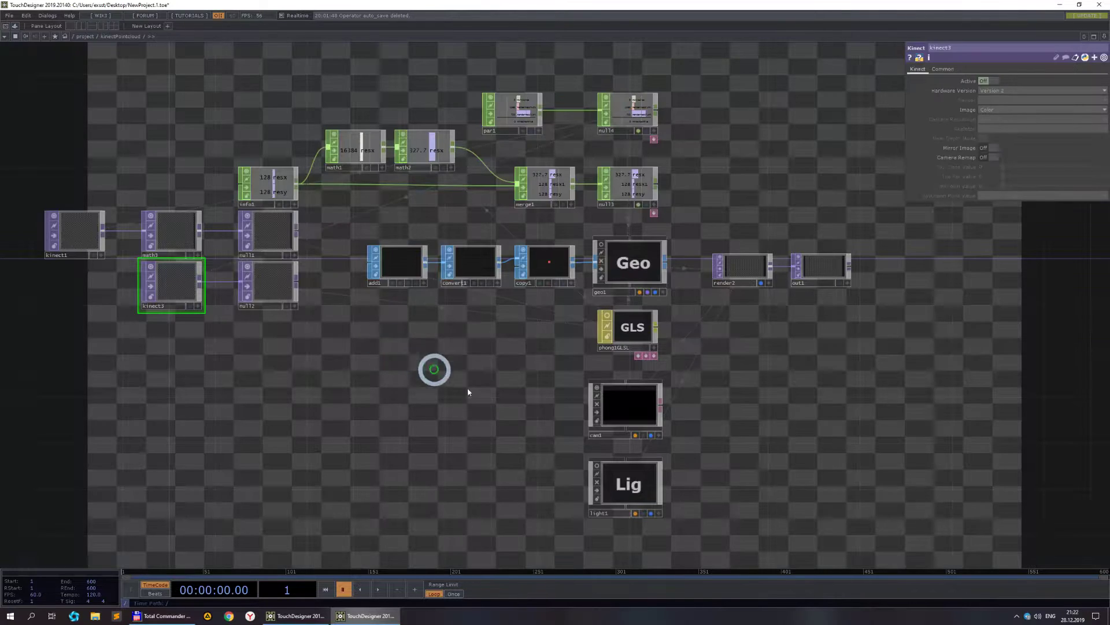
pyautogui.scroll(3, 455, 366)
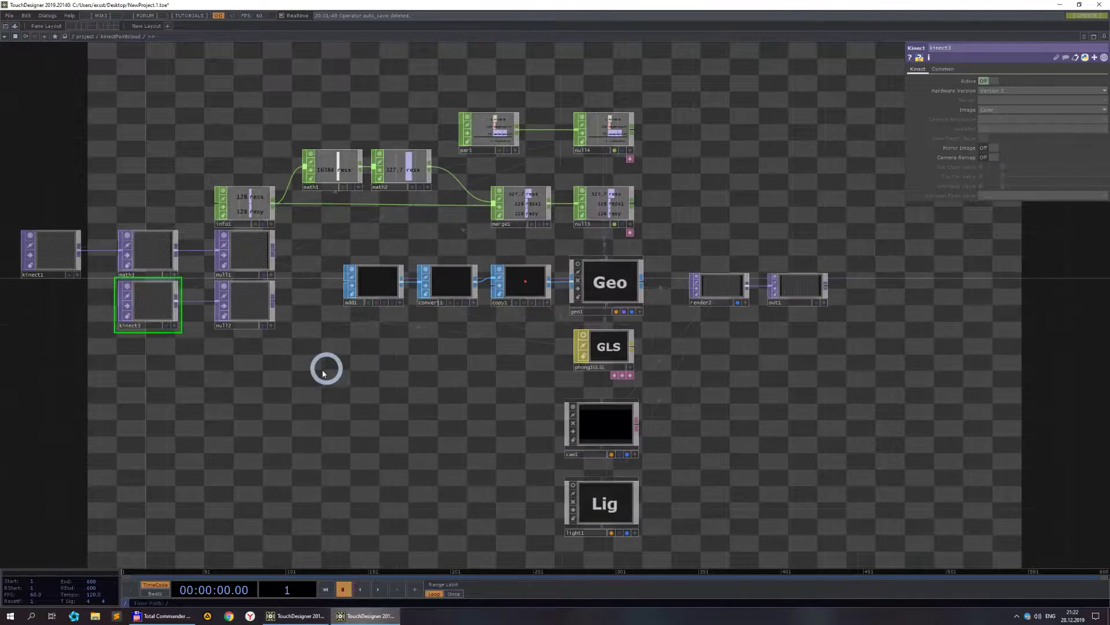
pyautogui.click(186, 285)
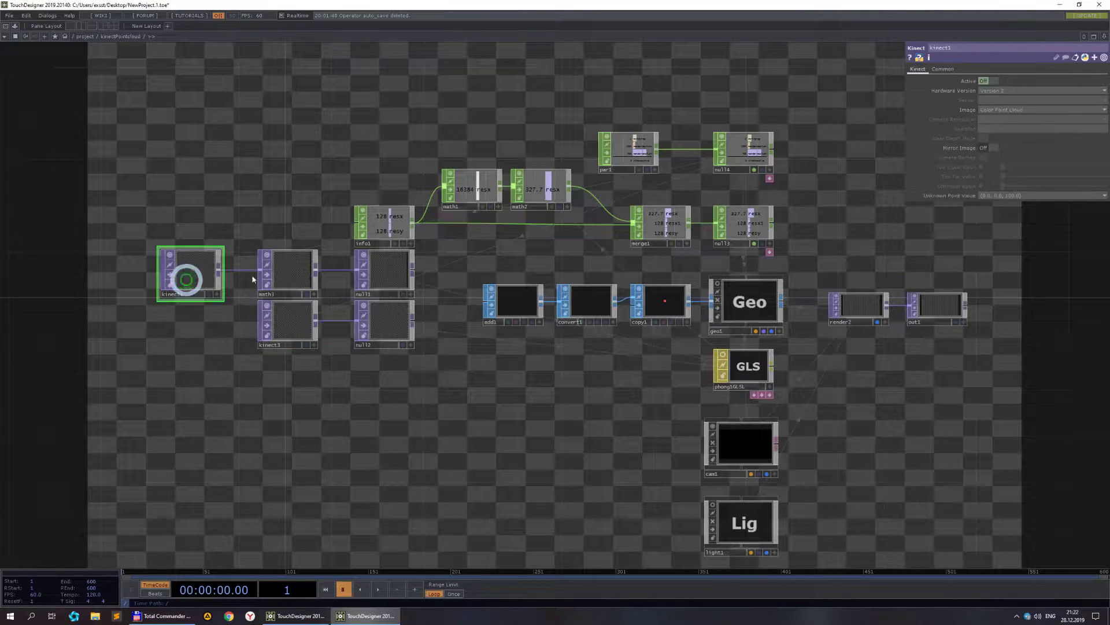
pyautogui.click(993, 82)
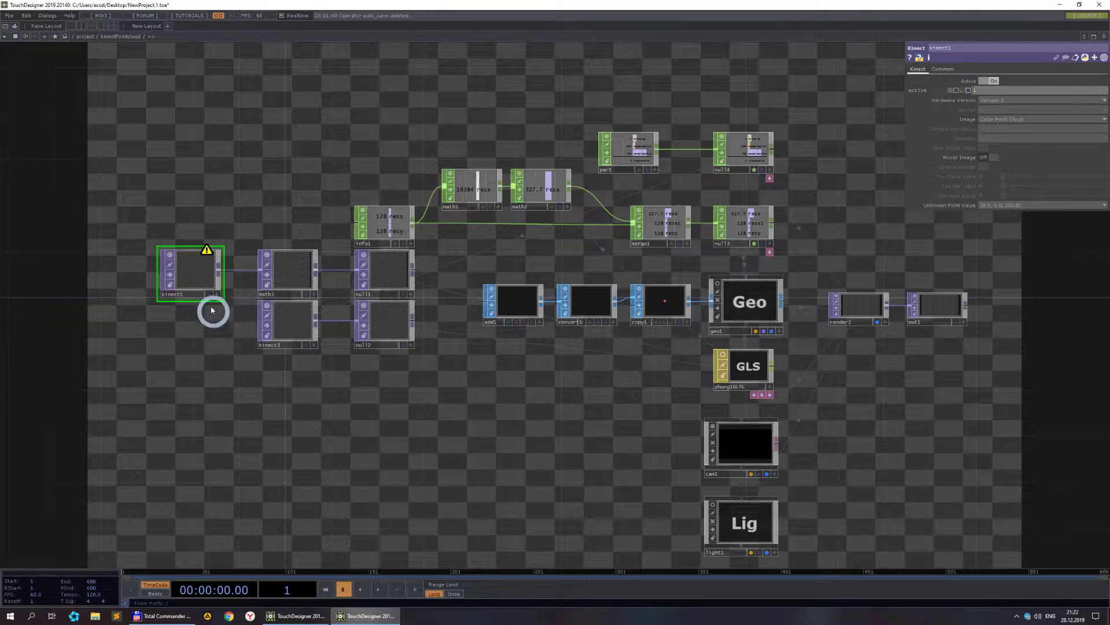
# - Inspect the kinect1 input row and the vector uniforms of the phong1GLSL material
pyautogui.scroll(3, 181, 274)
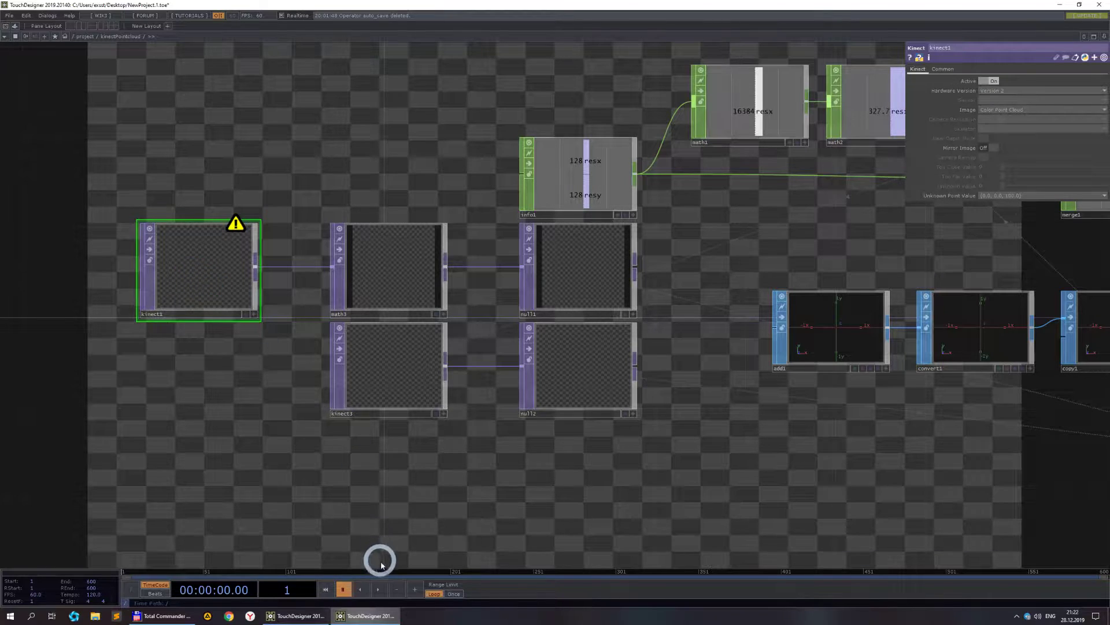
pyautogui.scroll(-5, 463, 494)
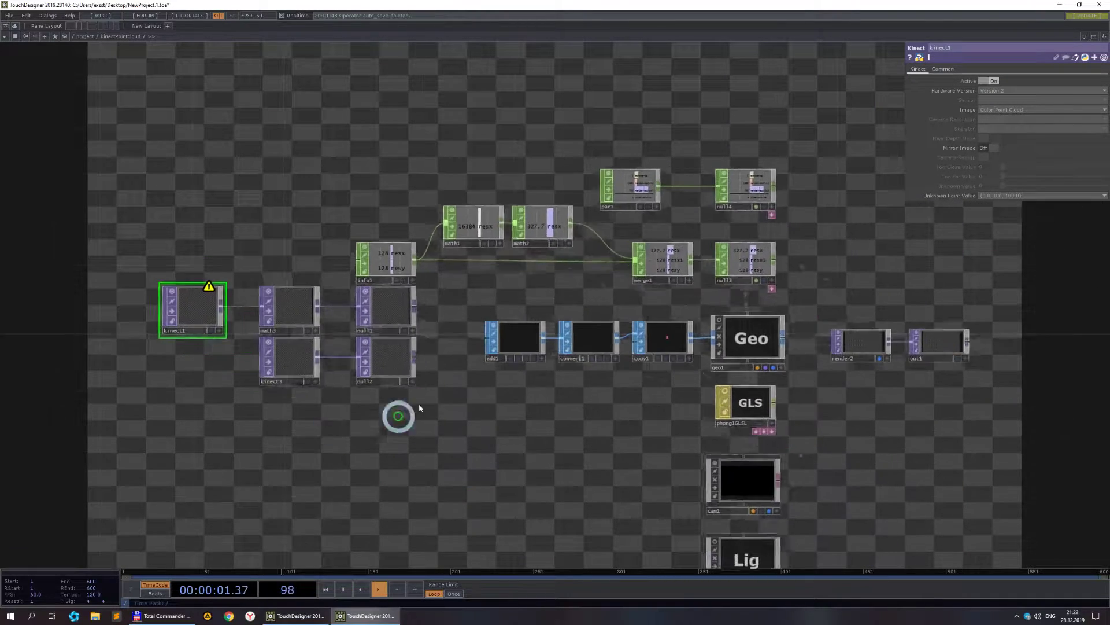
pyautogui.click(738, 407)
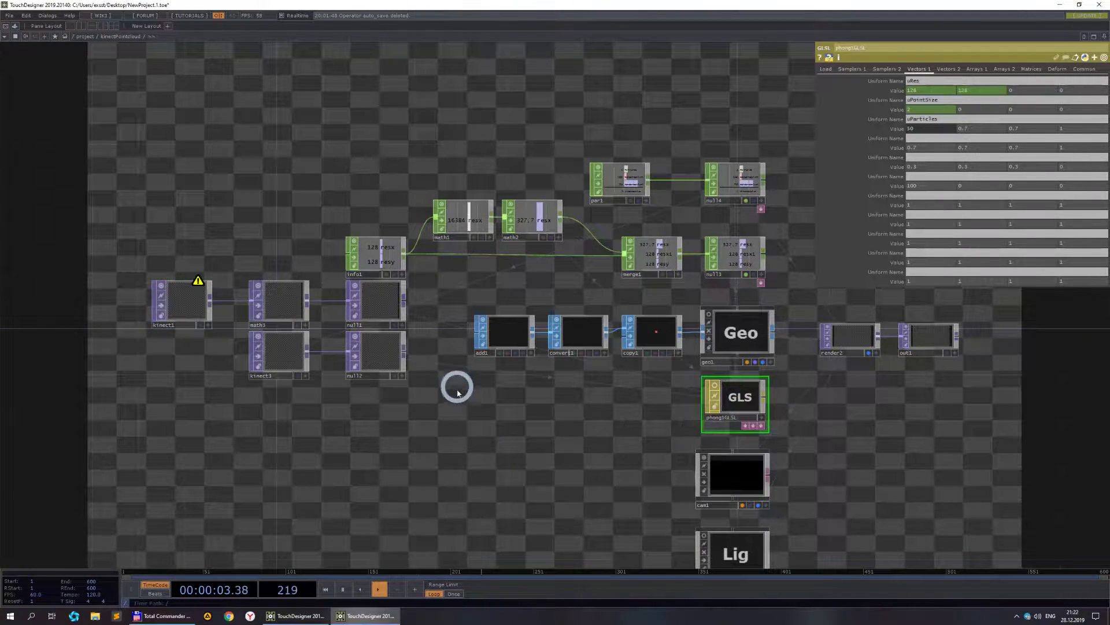
pyautogui.scroll(5, 183, 295)
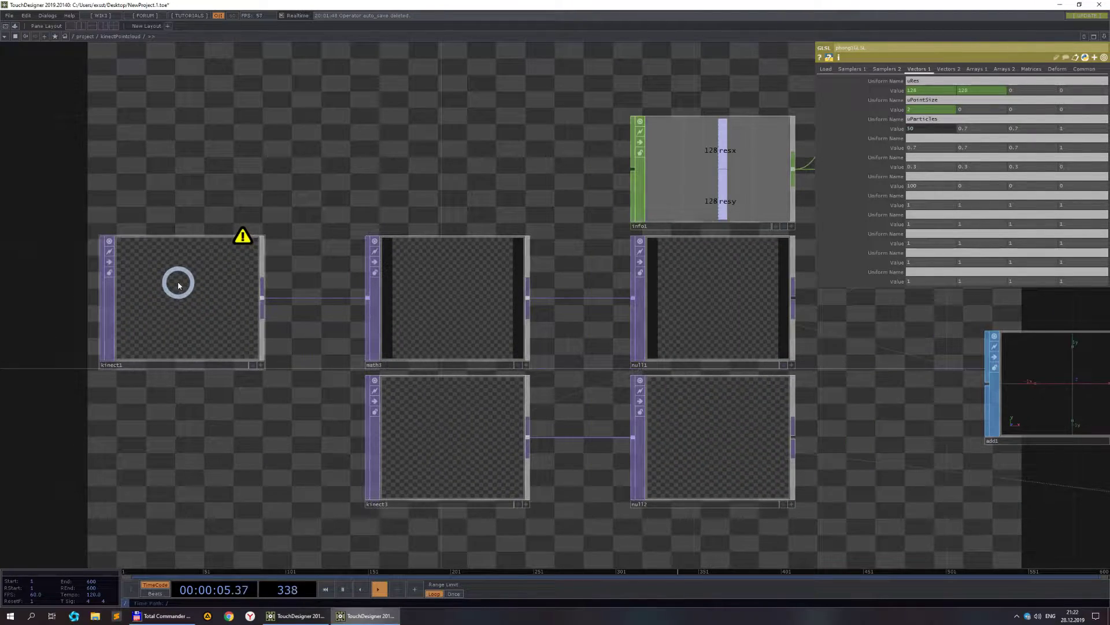
pyautogui.scroll(-2, 197, 289)
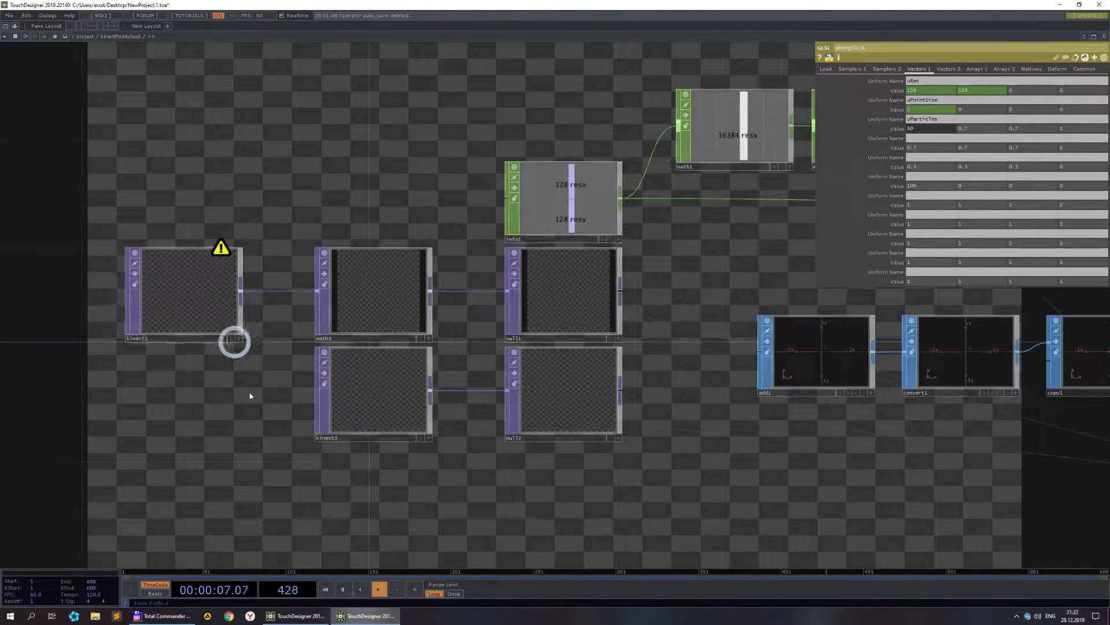
# - Switch to the Kinect_ptCl project window, go up to the outer kinectPointcloud network and turn off Active on kinect1
pyautogui.click(284, 617)
pyautogui.moveTo(369, 124); pyautogui.dragTo(330, 244)
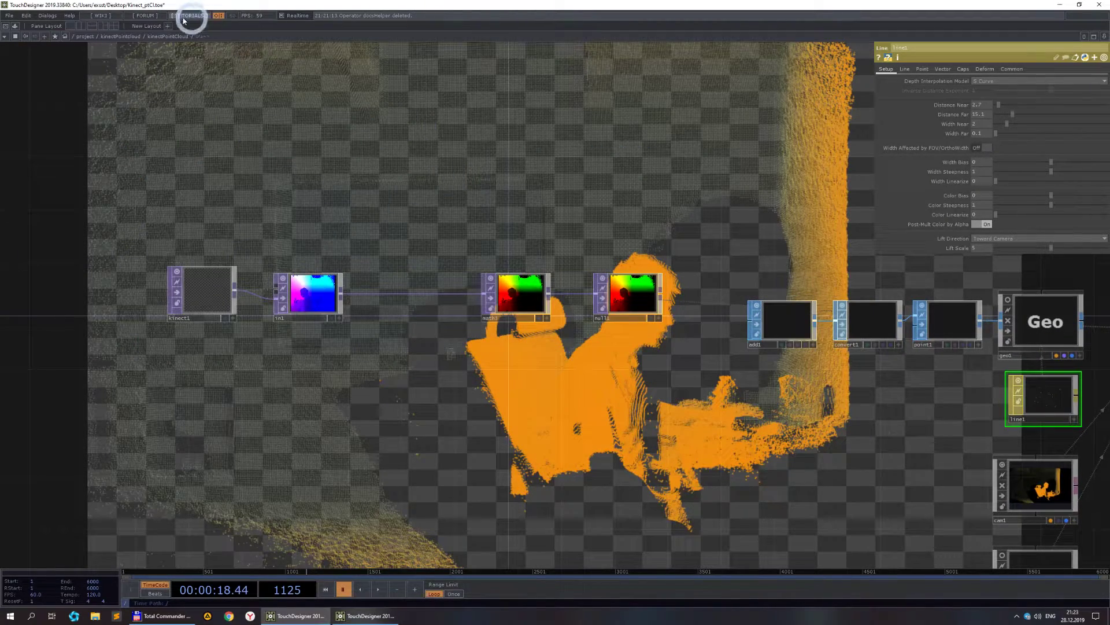
pyautogui.click(122, 40)
pyautogui.click(208, 305)
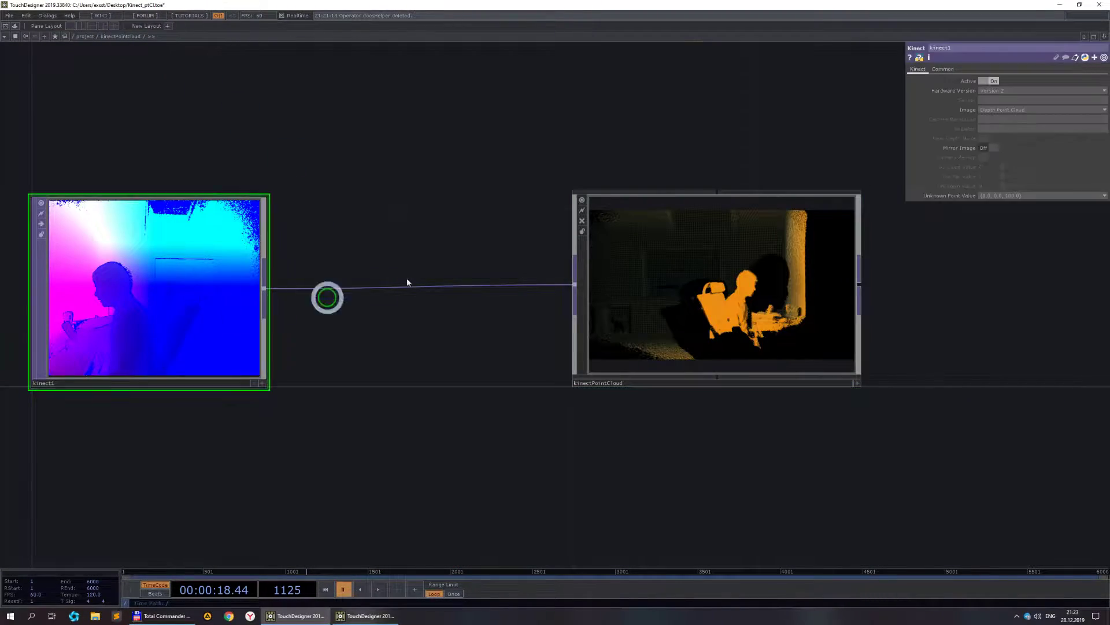
pyautogui.click(994, 81)
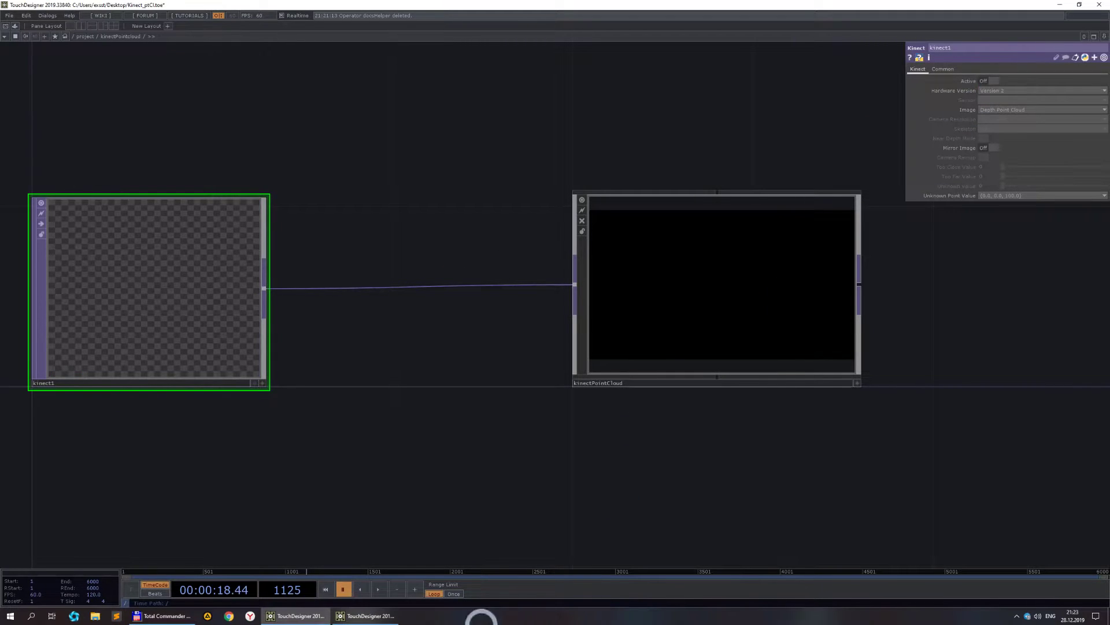
# - Switch back to the NewProject.1 window and reactivate its kinect1 TOP
pyautogui.click(370, 616)
pyautogui.click(206, 295)
pyautogui.click(909, 81)
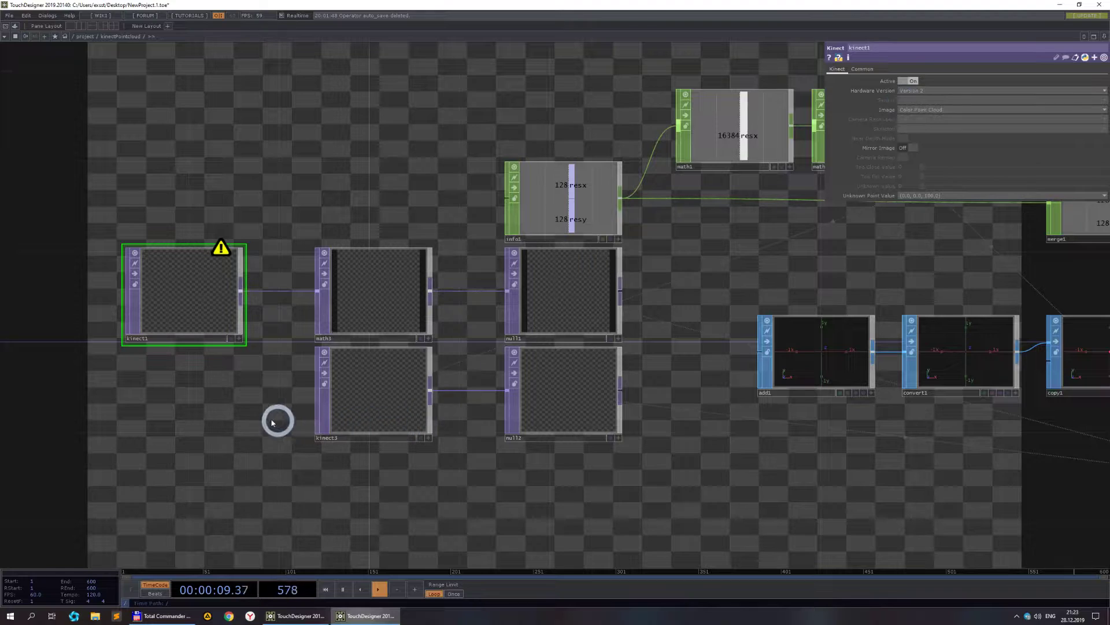
# - Add a Constant TOP fed by kinect1 and wire it into null2 in place of the second Kinect TOP
pyautogui.scroll(-3, 247, 410)
pyautogui.moveTo(246, 409); pyautogui.dragTo(173, 325)
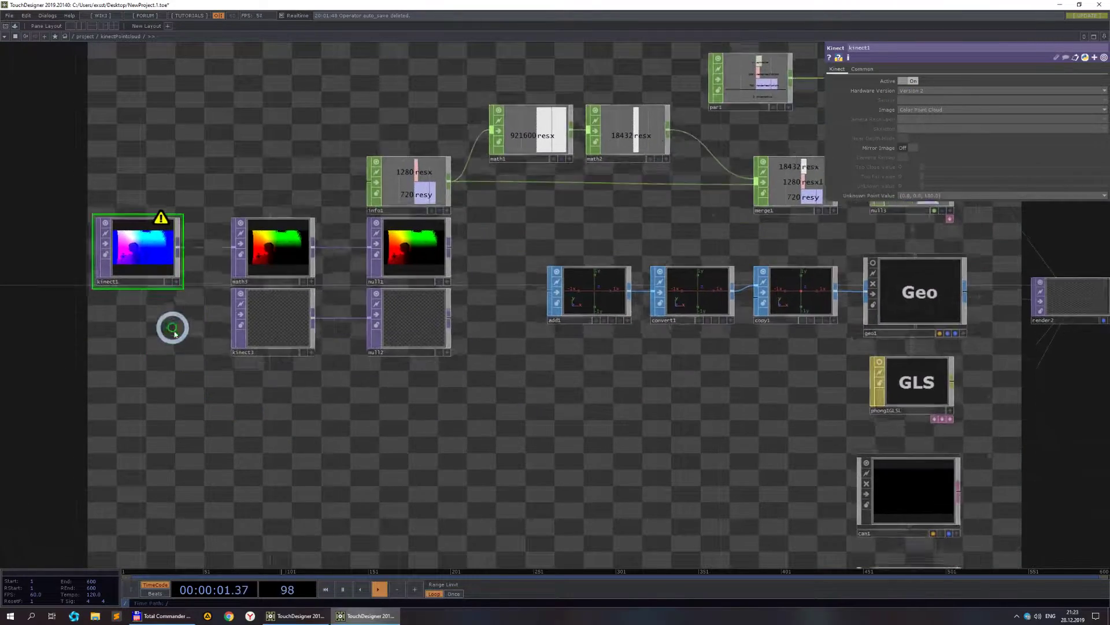
pyautogui.scroll(-3, 664, 414)
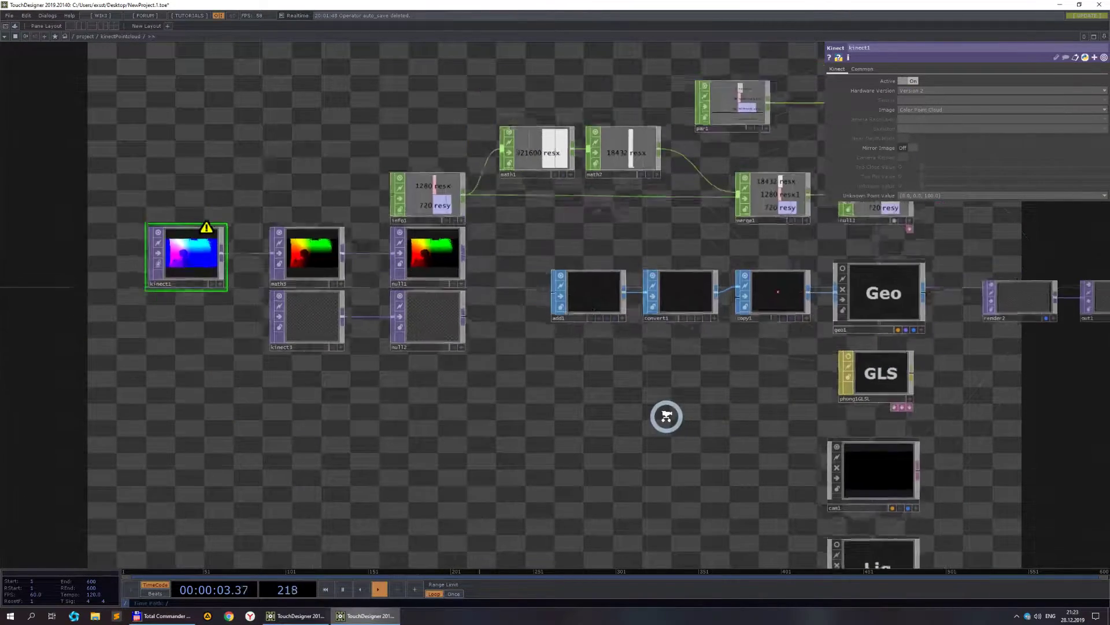
pyautogui.moveTo(478, 441); pyautogui.dragTo(391, 386)
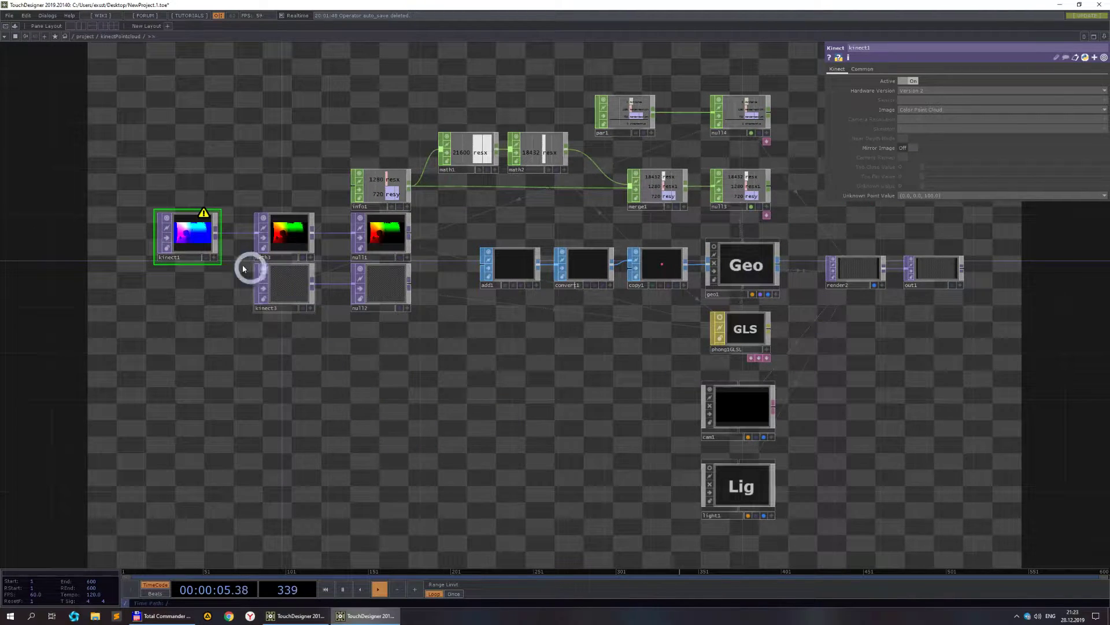
pyautogui.scroll(2, 217, 250)
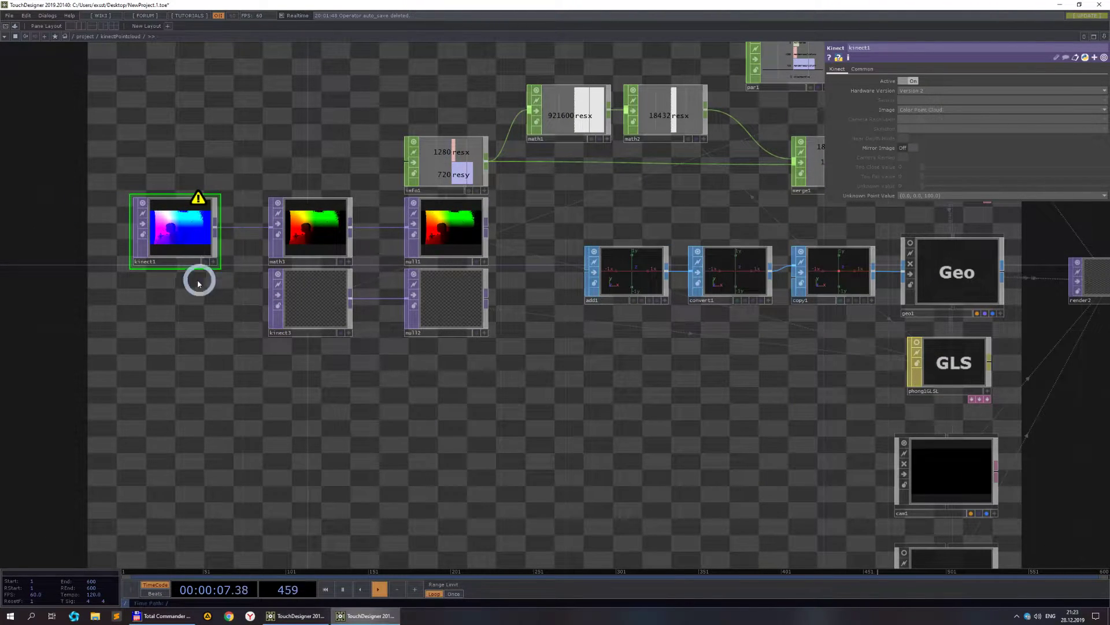
pyautogui.rightClick(217, 228)
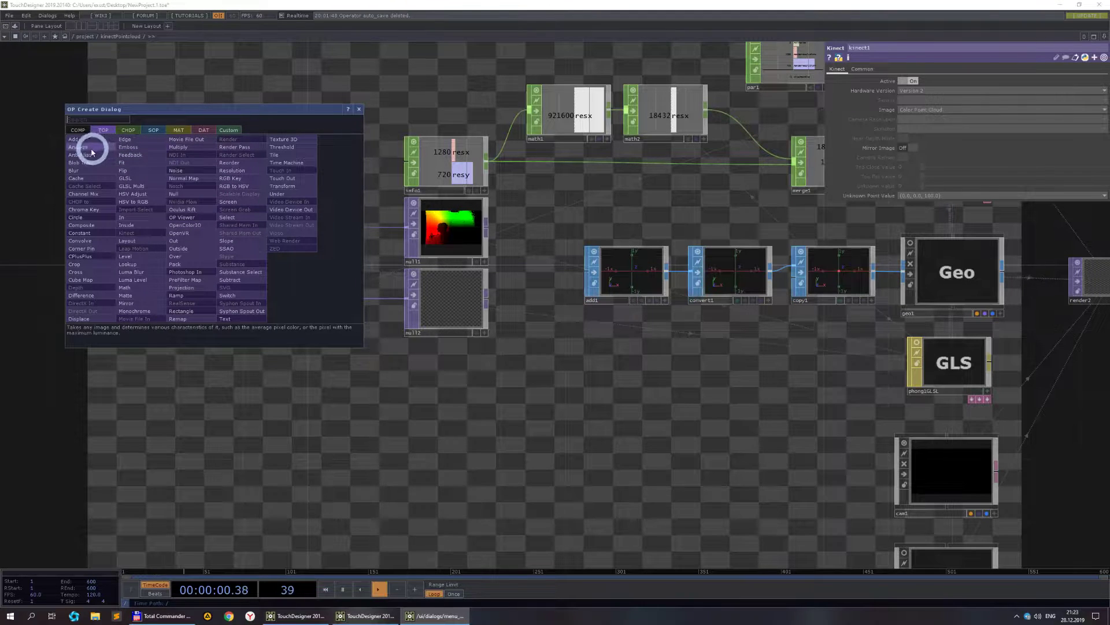
pyautogui.click(81, 232)
pyautogui.click(303, 402)
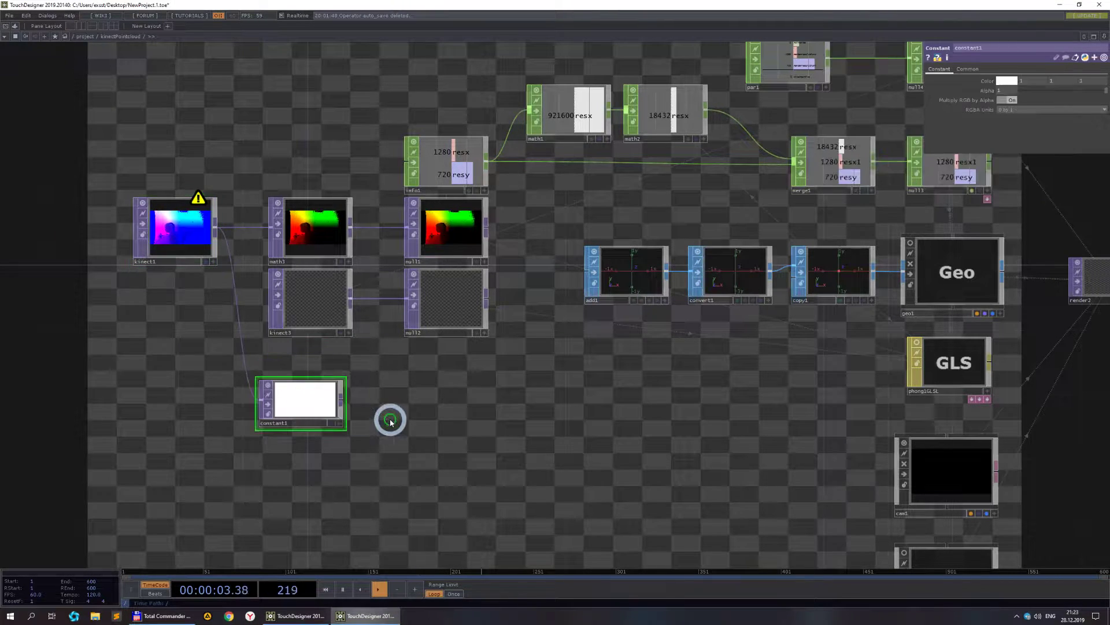
pyautogui.scroll(3, 308, 403)
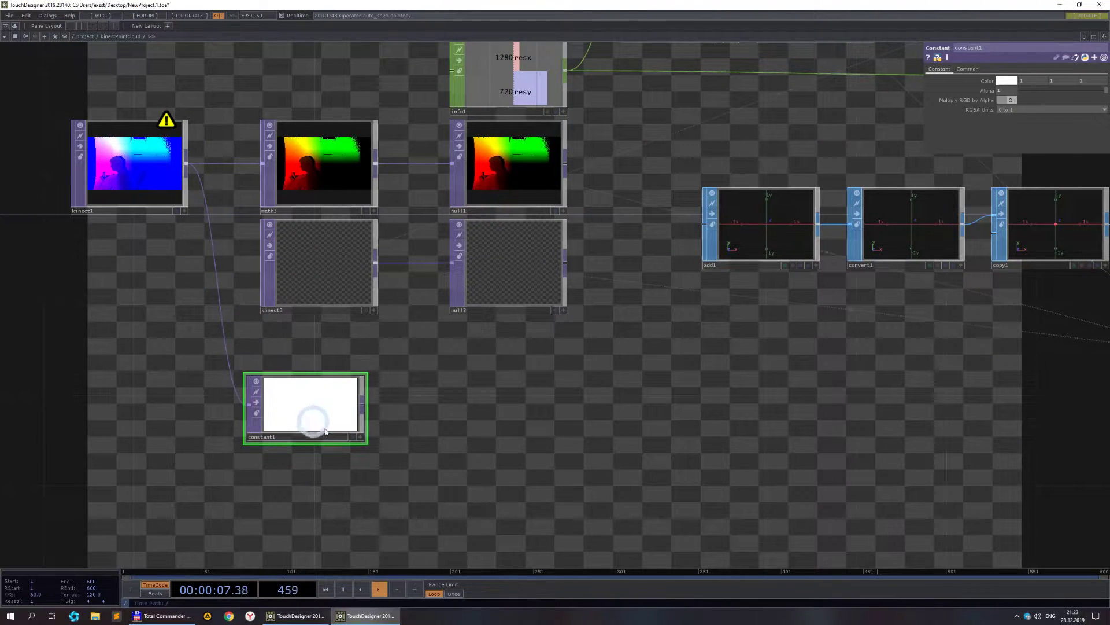
pyautogui.scroll(-3, 321, 412)
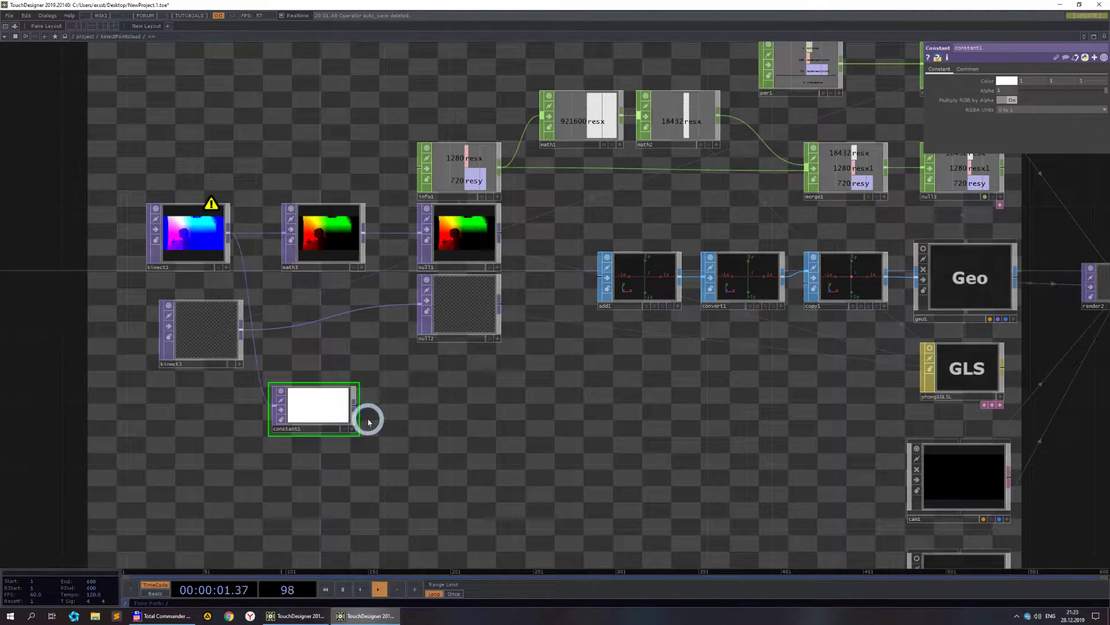
pyautogui.moveTo(373, 310); pyautogui.dragTo(419, 302)
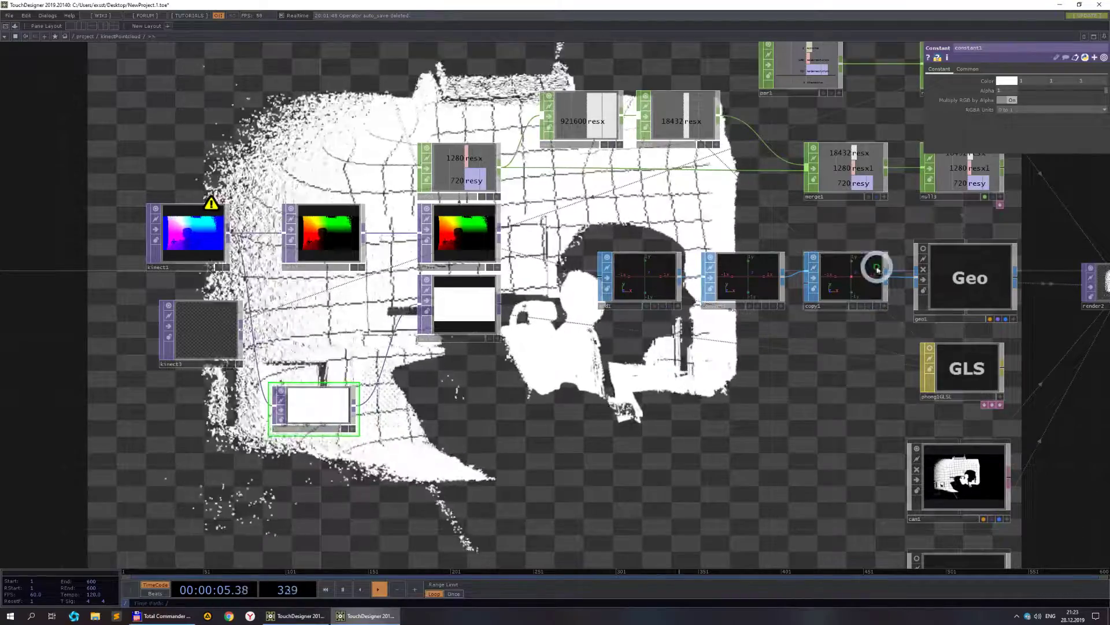
# - Set the Color of constant1 to orange (1, 0.545, 0) to tint the whole point cloud
pyautogui.click(1009, 82)
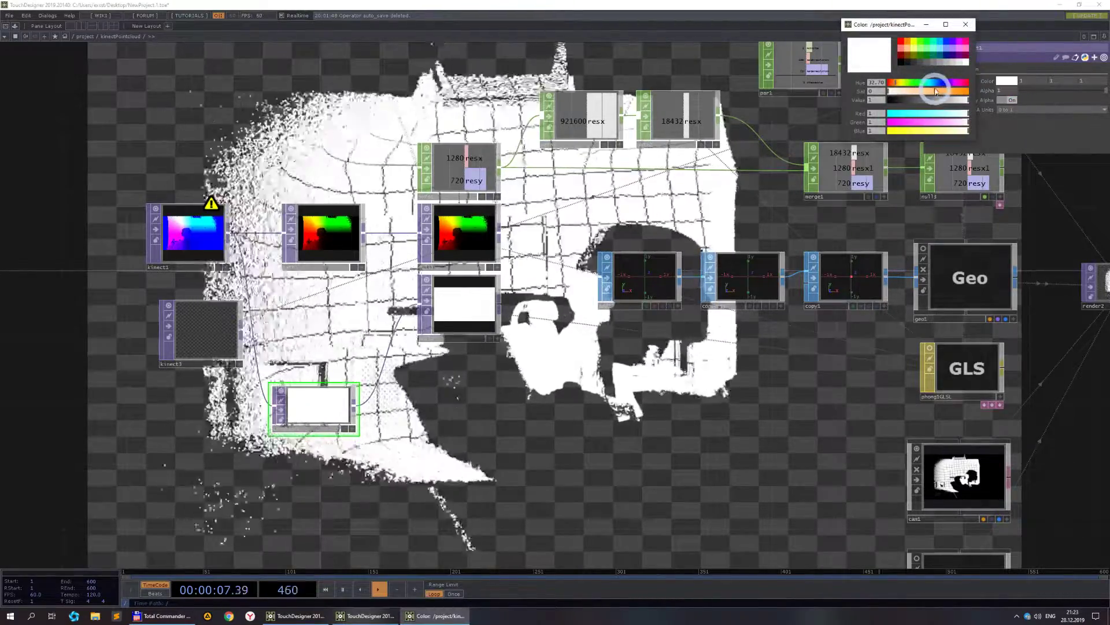
pyautogui.click(908, 48)
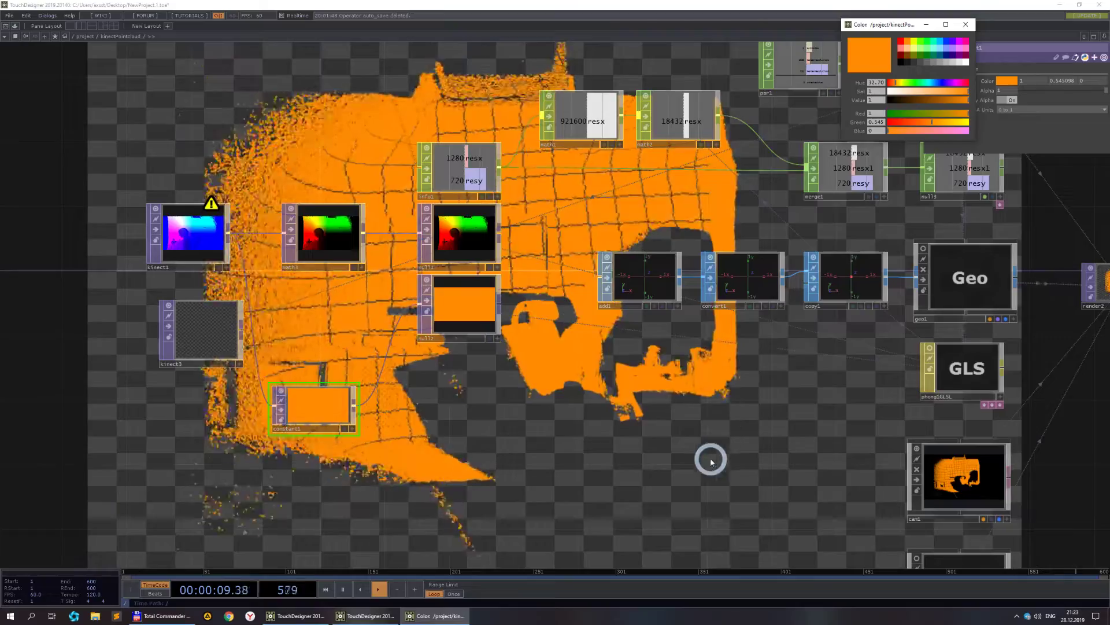
pyautogui.scroll(-5, 710, 461)
pyautogui.moveTo(743, 239); pyautogui.dragTo(703, 298)
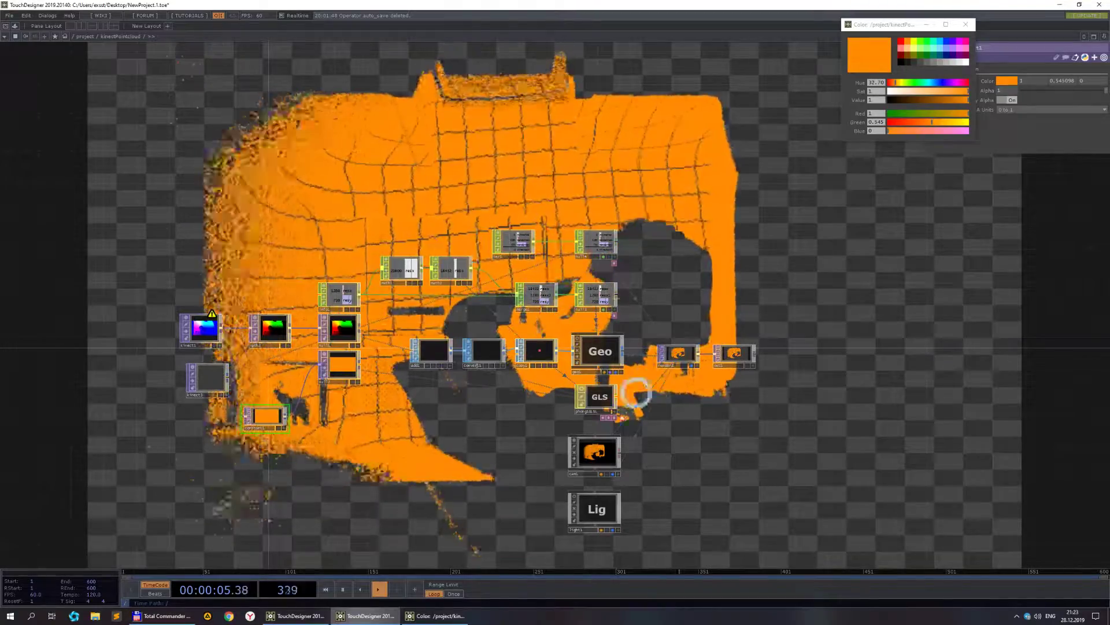
pyautogui.scroll(3, 696, 330)
pyautogui.moveTo(690, 317); pyautogui.dragTo(822, 327)
pyautogui.scroll(3, 821, 337)
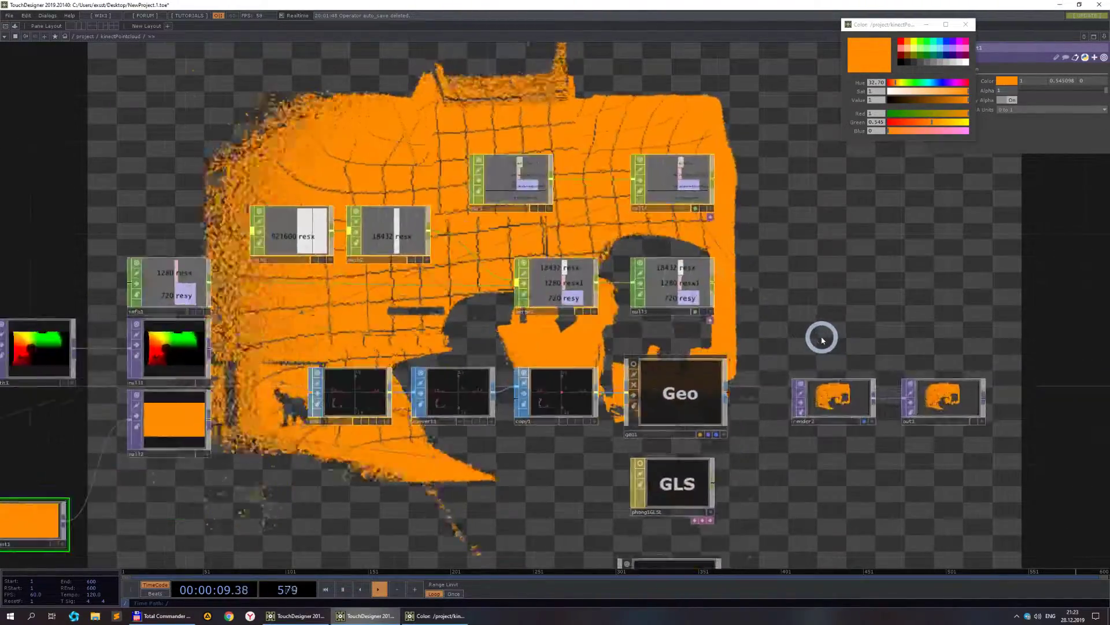
pyautogui.scroll(-3, 801, 325)
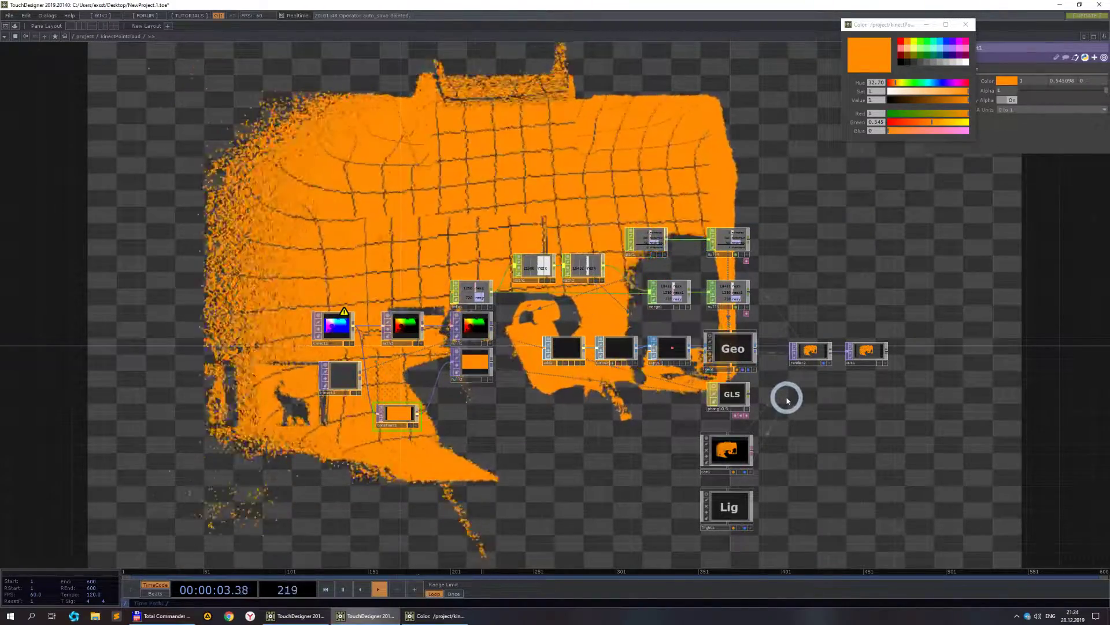
# - Close the NewProject.1 TouchDesigner window and return to the kinectPointcloud network in the Kinect_ptCl project
pyautogui.click(1099, 4)
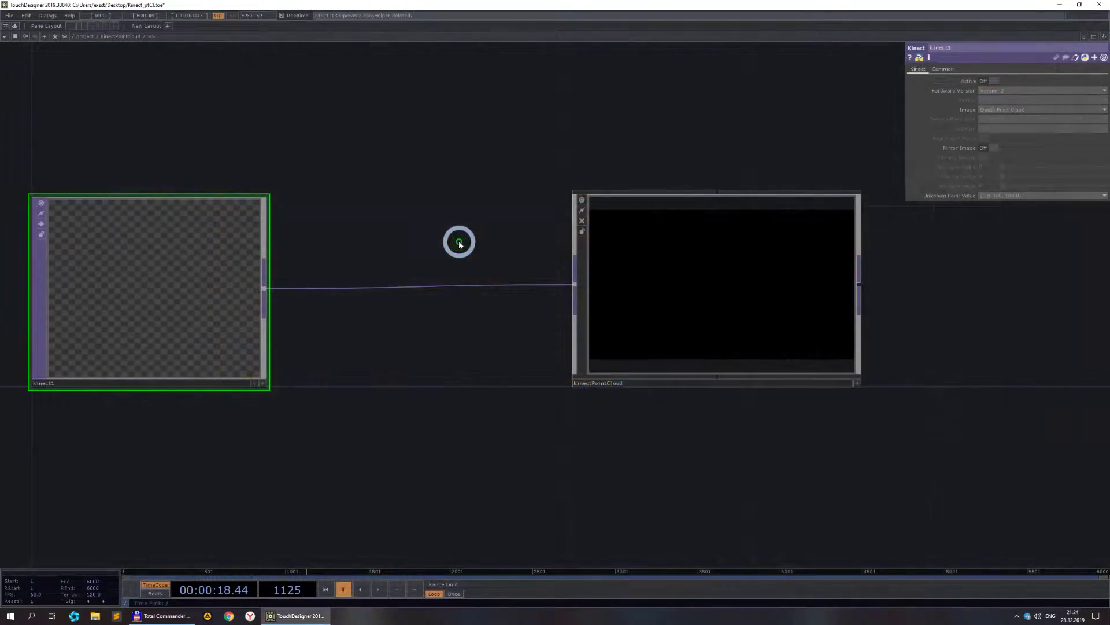
pyautogui.scroll(-3, 456, 240)
pyautogui.scroll(4, 441, 310)
pyautogui.moveTo(417, 361); pyautogui.dragTo(202, 334)
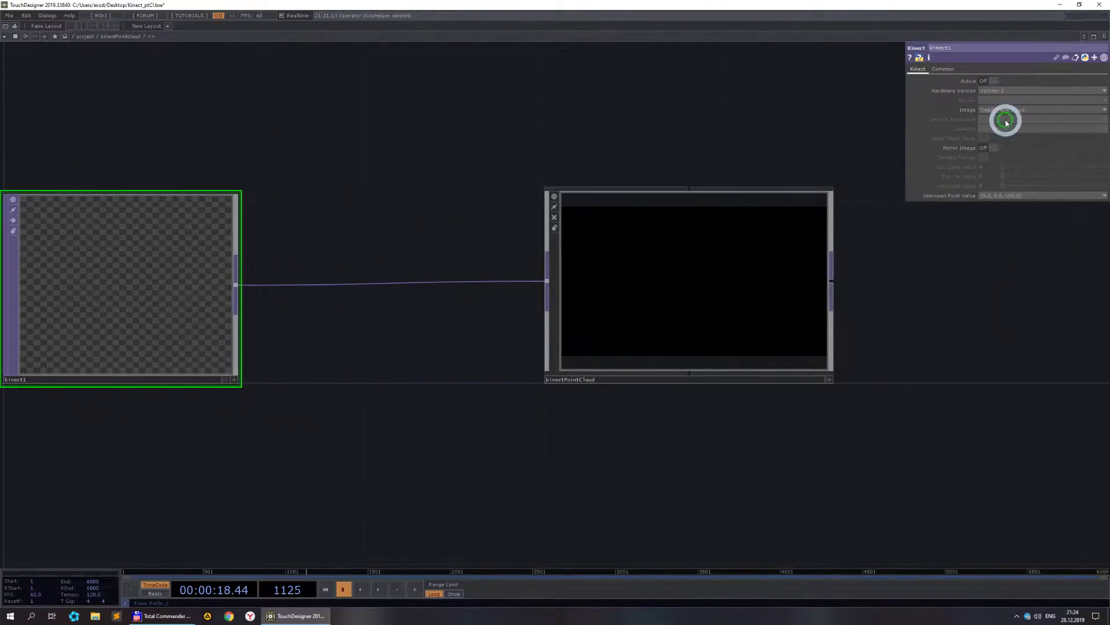
# - Activate the kinect1 TOP and start timeline playback to feed live depth data into kinectPointCloud
pyautogui.scroll(-2, 397, 405)
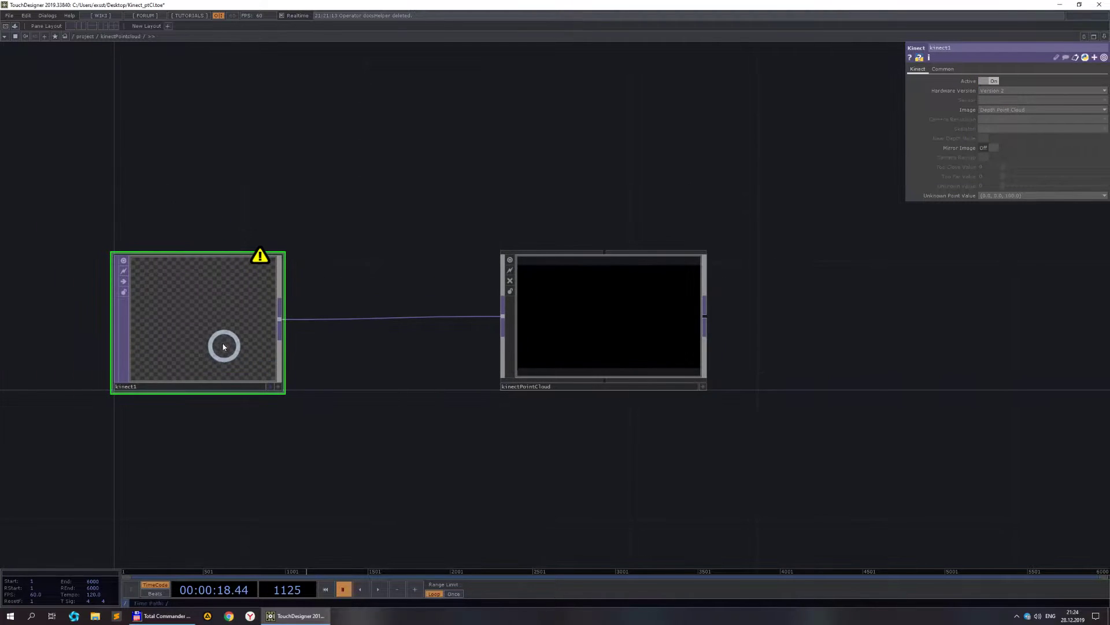
pyautogui.moveTo(347, 454); pyautogui.dragTo(424, 396)
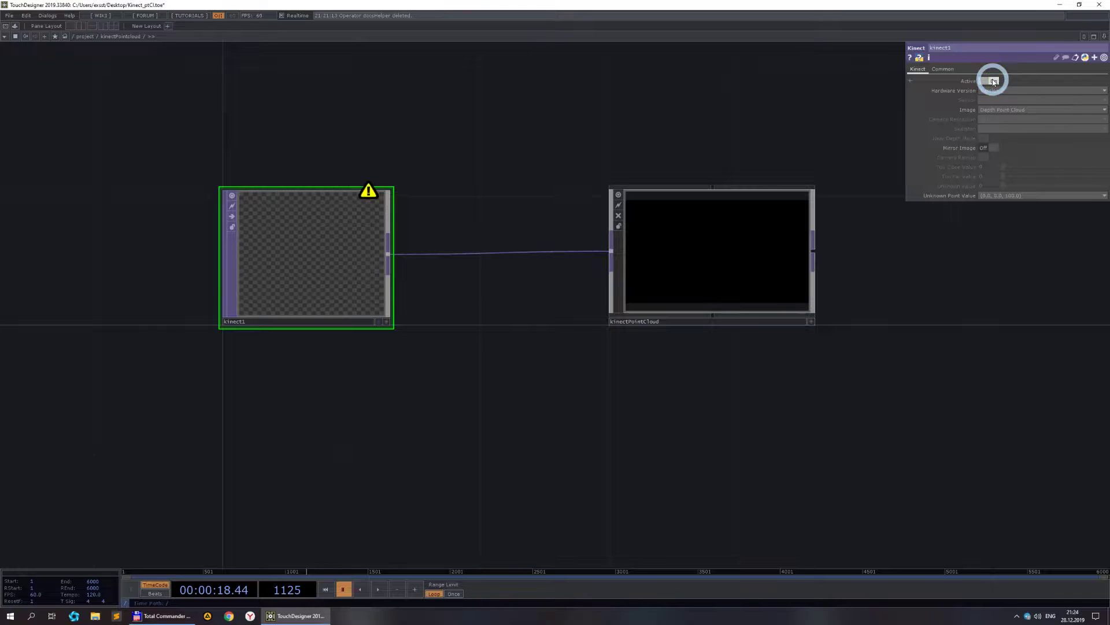
pyautogui.click(380, 591)
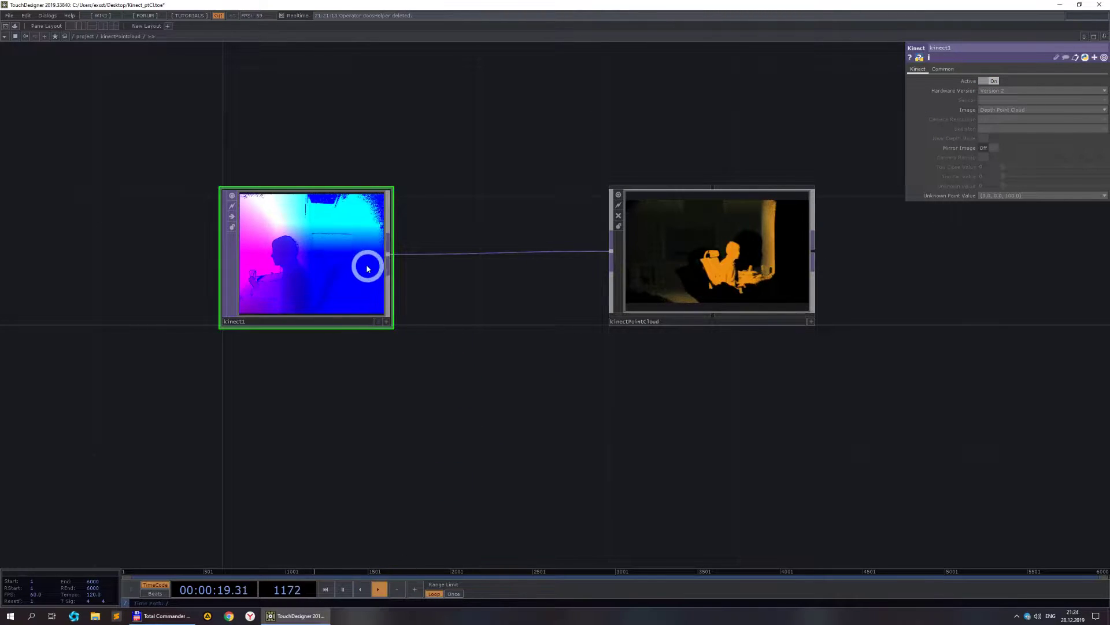
# - Reduce the PointSize of the kinectPointCloud component to about 0.85
pyautogui.hscroll(5, 428, 406)
pyautogui.scroll(5, 499, 227)
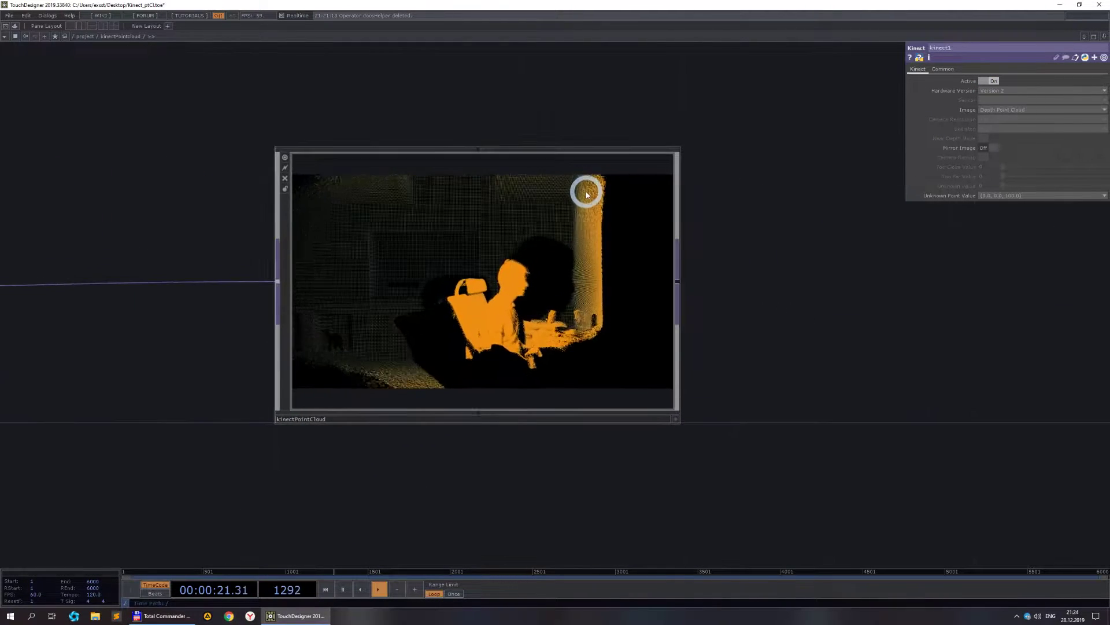
pyautogui.click(554, 279)
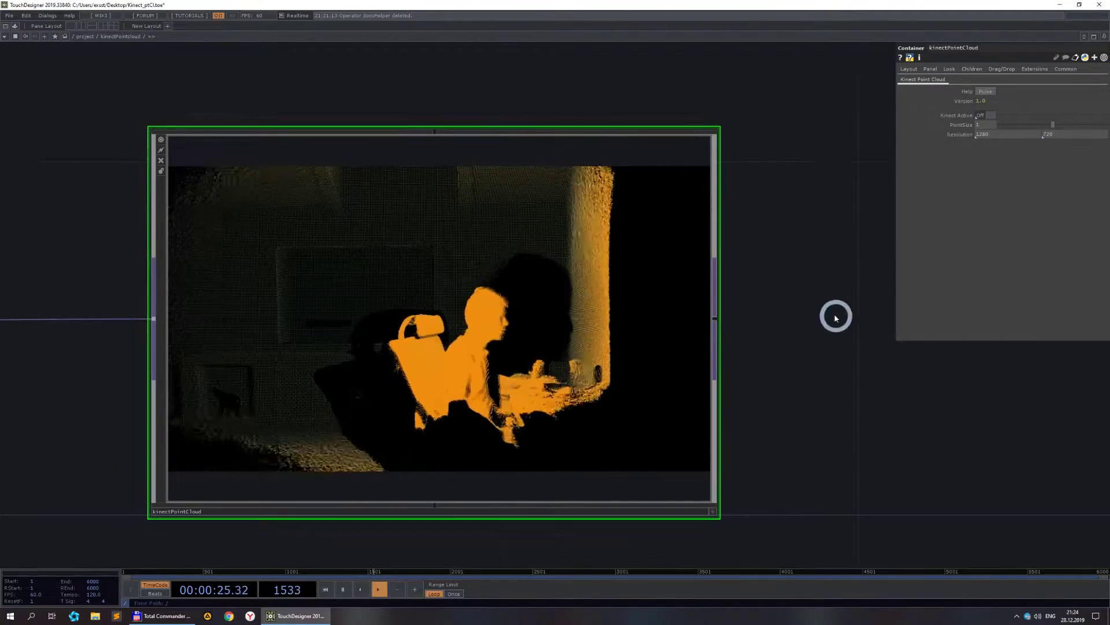
pyautogui.moveTo(1052, 128)
pyautogui.mouseDown()
pyautogui.moveTo(1093, 124)
pyautogui.moveTo(1045, 125)
pyautogui.mouseUp()
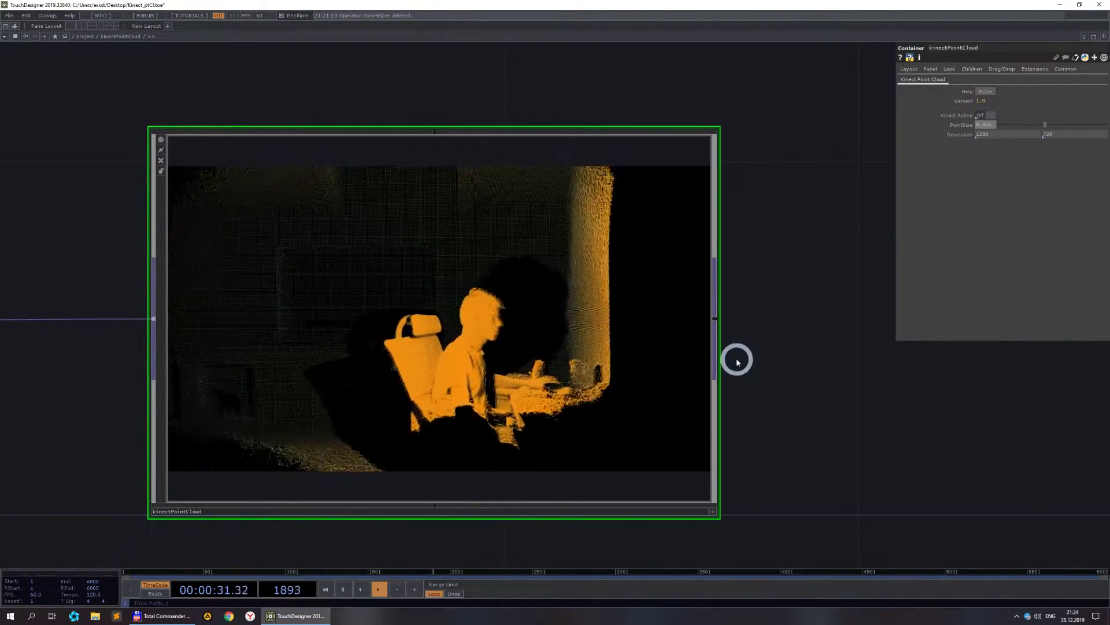
# - Add a Feedback TOP fed by the kinectPointCloud output, placed below and beyond the component
pyautogui.scroll(-5, 737, 332)
pyautogui.moveTo(805, 362); pyautogui.dragTo(730, 264)
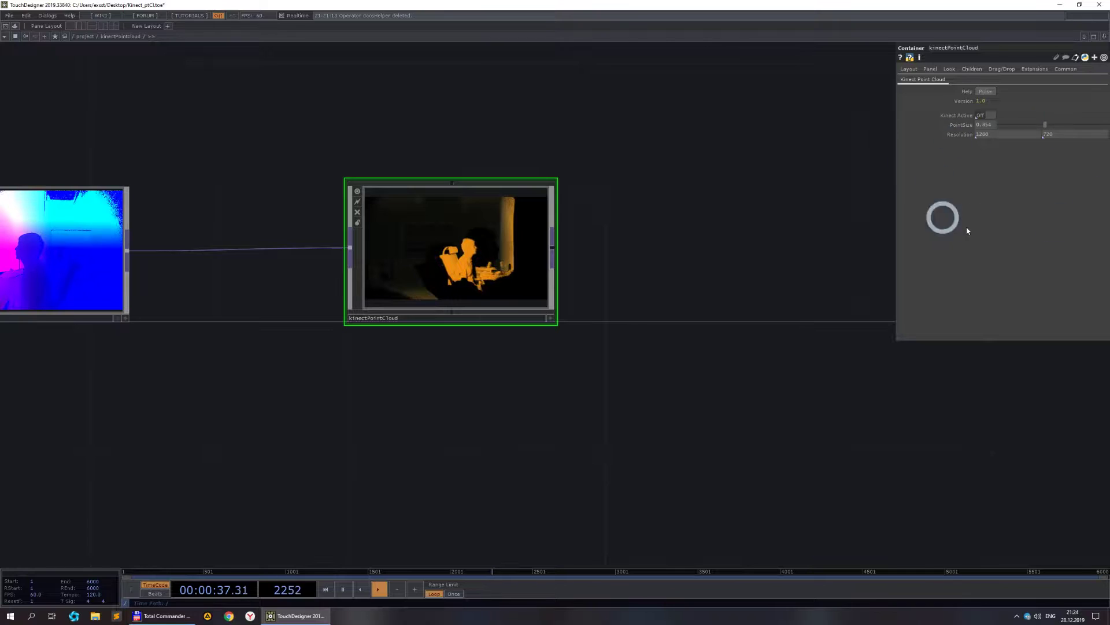
pyautogui.scroll(-2, 645, 373)
pyautogui.moveTo(654, 349); pyautogui.dragTo(428, 340)
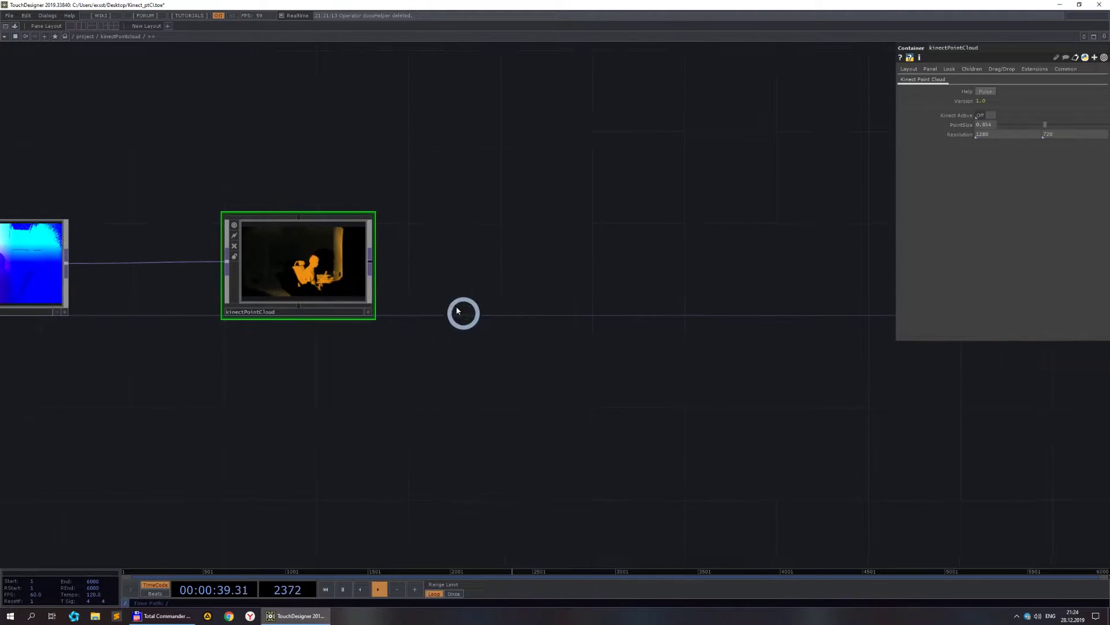
pyautogui.scroll(5, 384, 240)
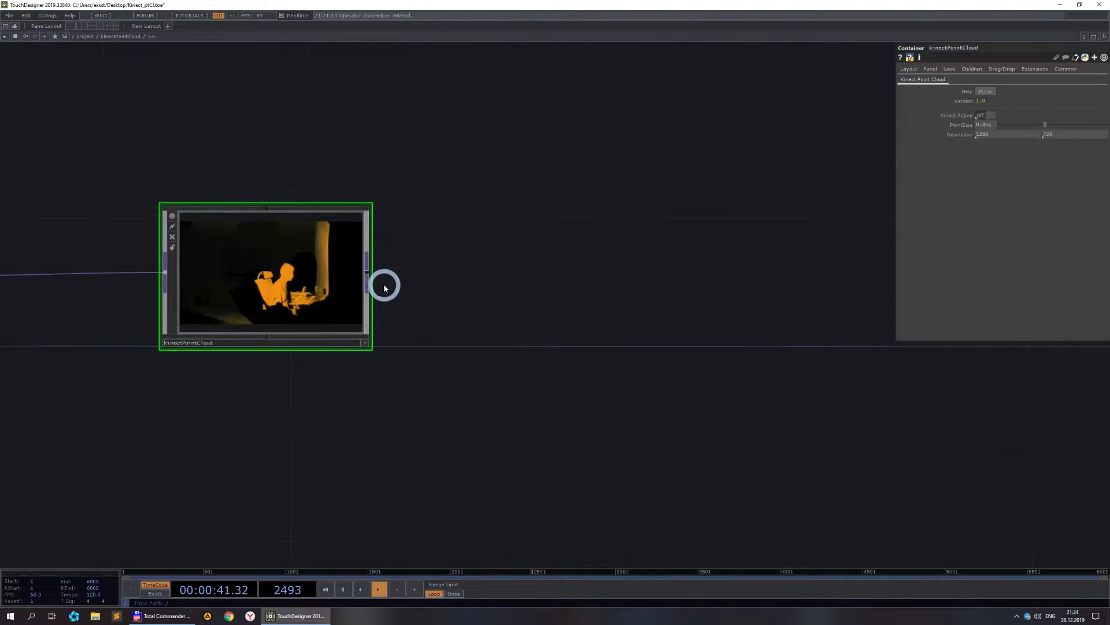
pyautogui.scroll(-3, 383, 295)
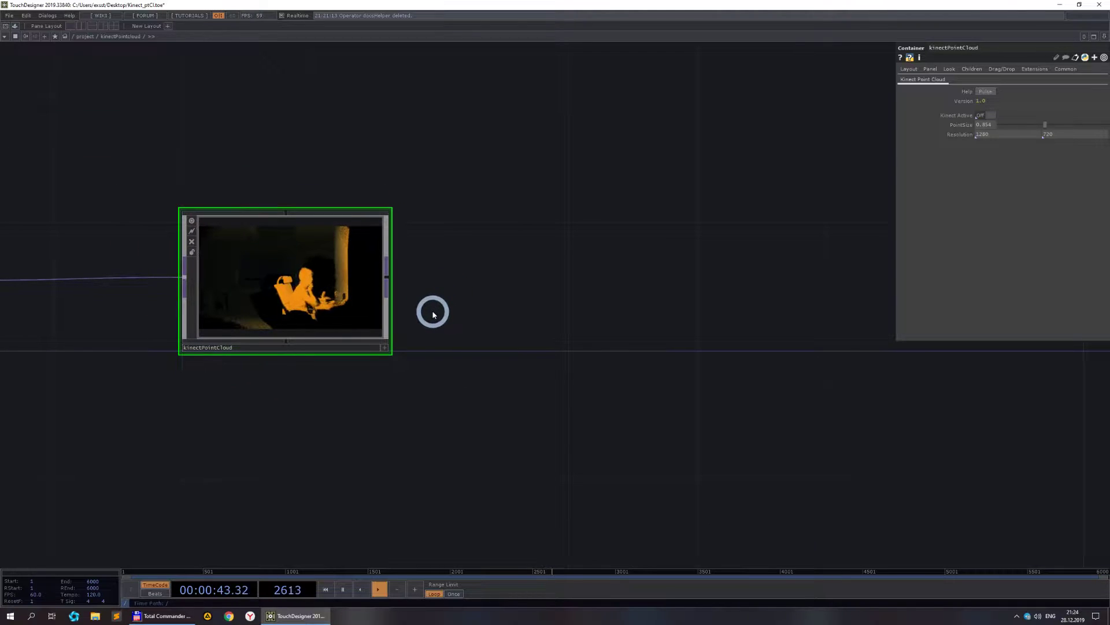
pyautogui.rightClick(387, 280)
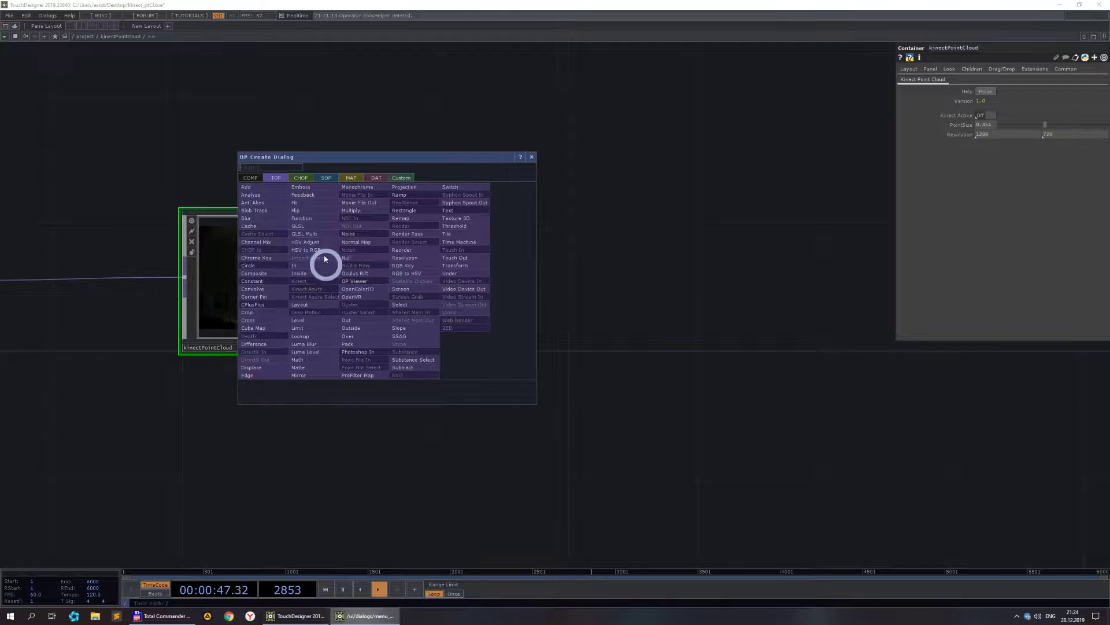
pyautogui.click(315, 211)
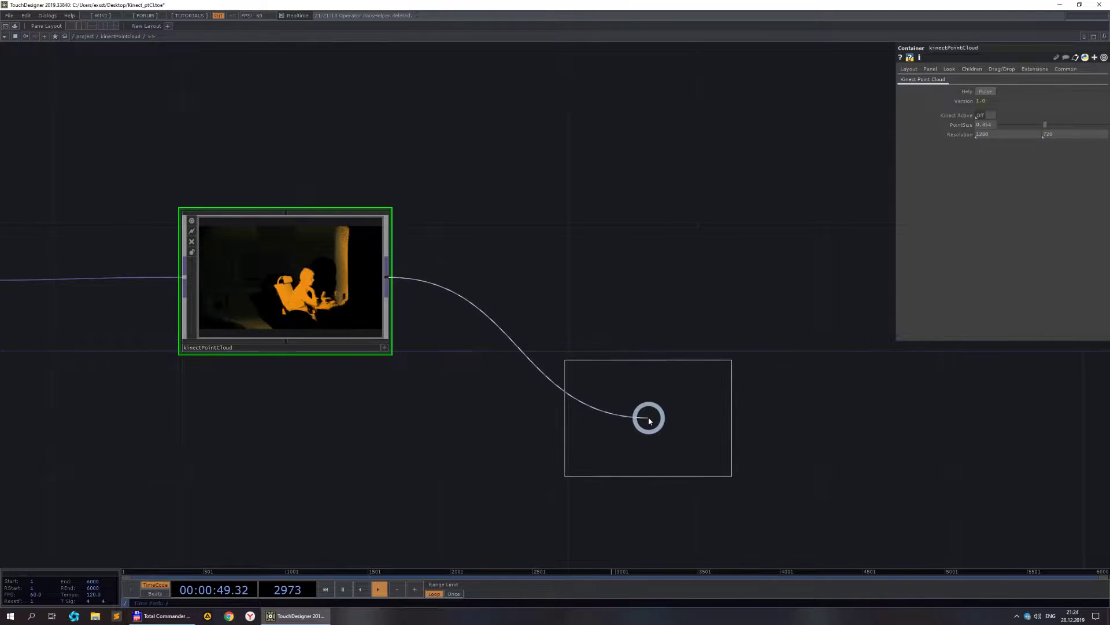
pyautogui.click(649, 416)
# - Add a Blur TOP fed by the feedback1 output
pyautogui.moveTo(795, 483); pyautogui.dragTo(526, 381)
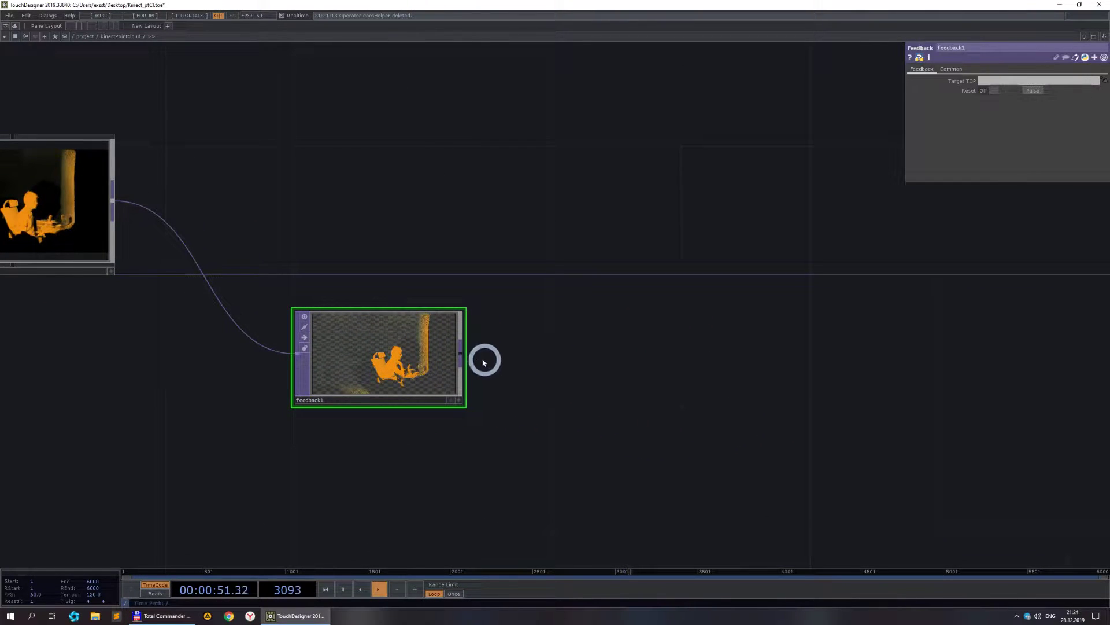
pyautogui.rightClick(462, 354)
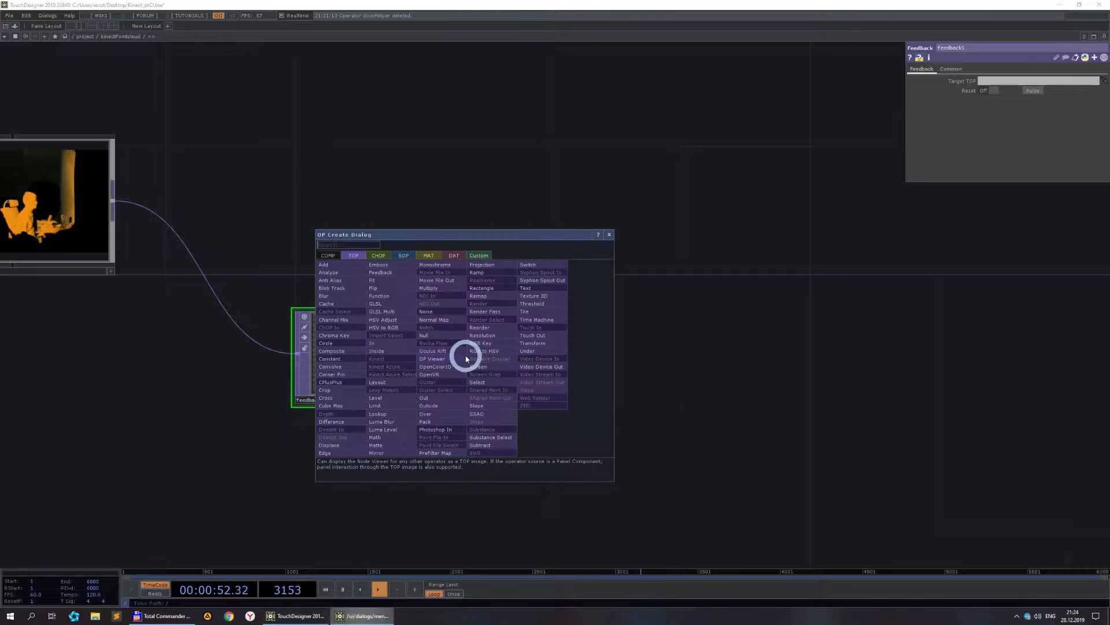
pyautogui.click(325, 296)
pyautogui.click(644, 345)
# - Add a Level TOP fed by the blur1 output
pyautogui.moveTo(738, 372); pyautogui.dragTo(545, 376)
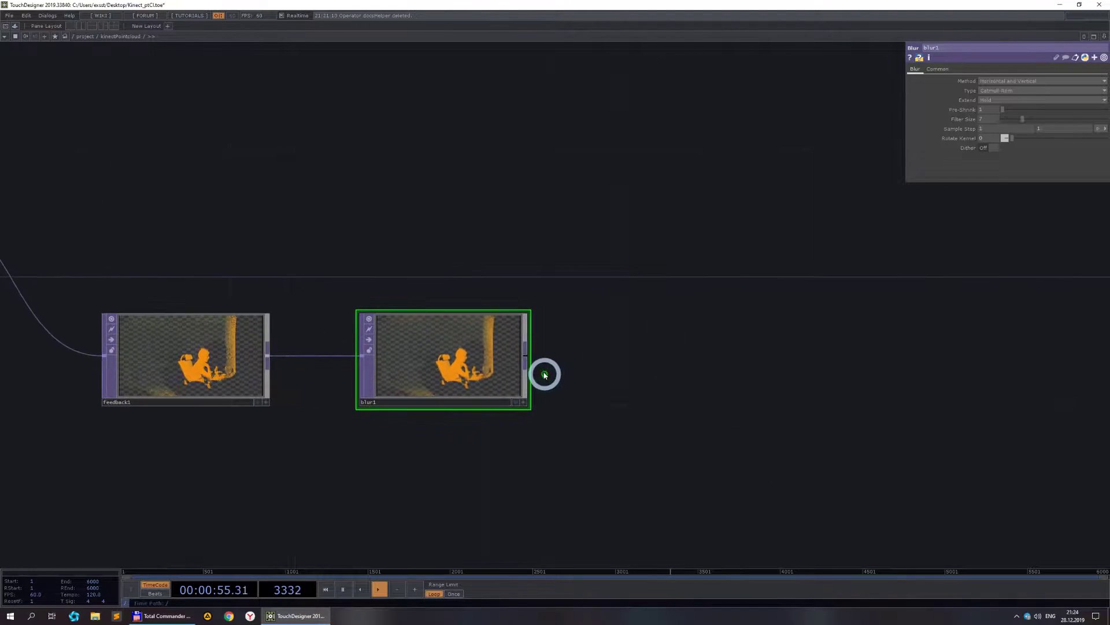
pyautogui.rightClick(525, 354)
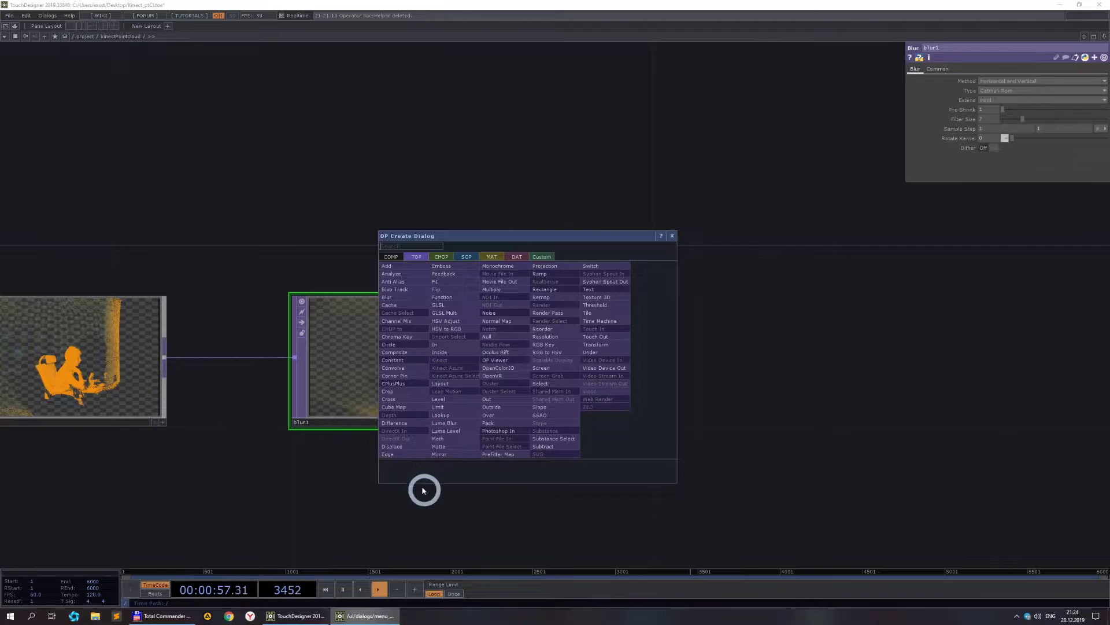
pyautogui.click(453, 399)
pyautogui.click(761, 354)
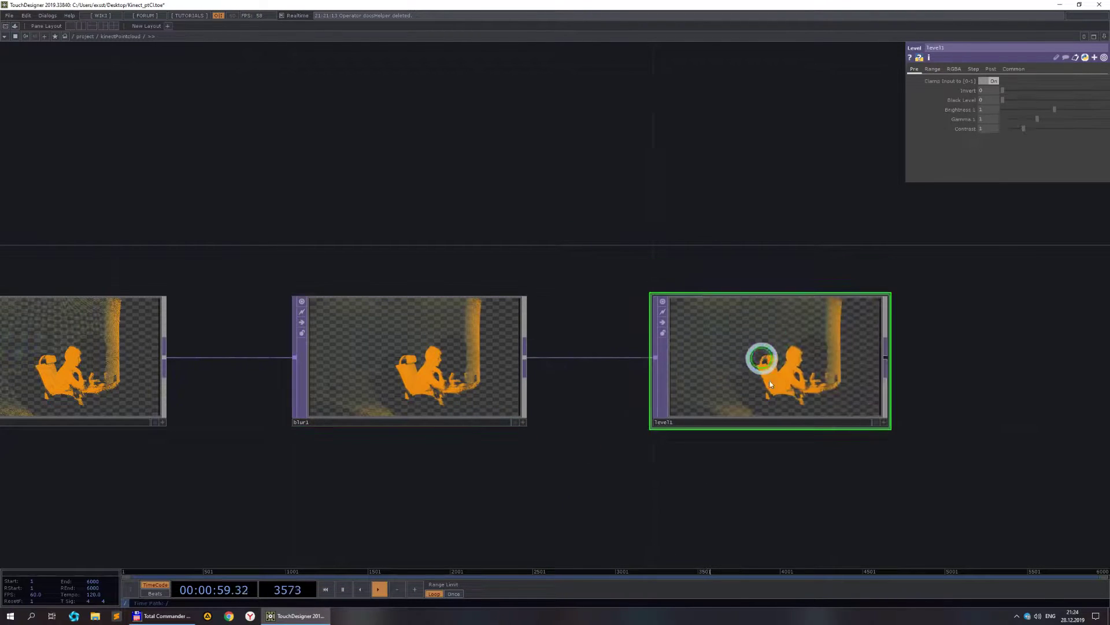
# - Add a Composite TOP fed by kinectPointCloud and wire level1 into it as the second input
pyautogui.scroll(-3, 761, 354)
pyautogui.rightClick(218, 285)
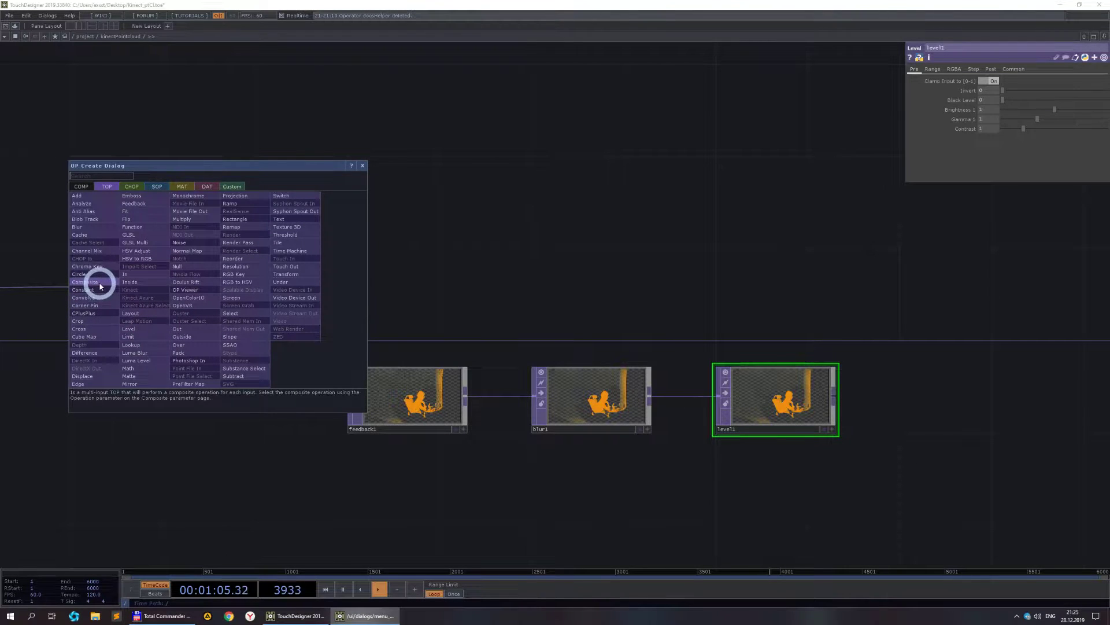
pyautogui.click(99, 286)
pyautogui.click(954, 303)
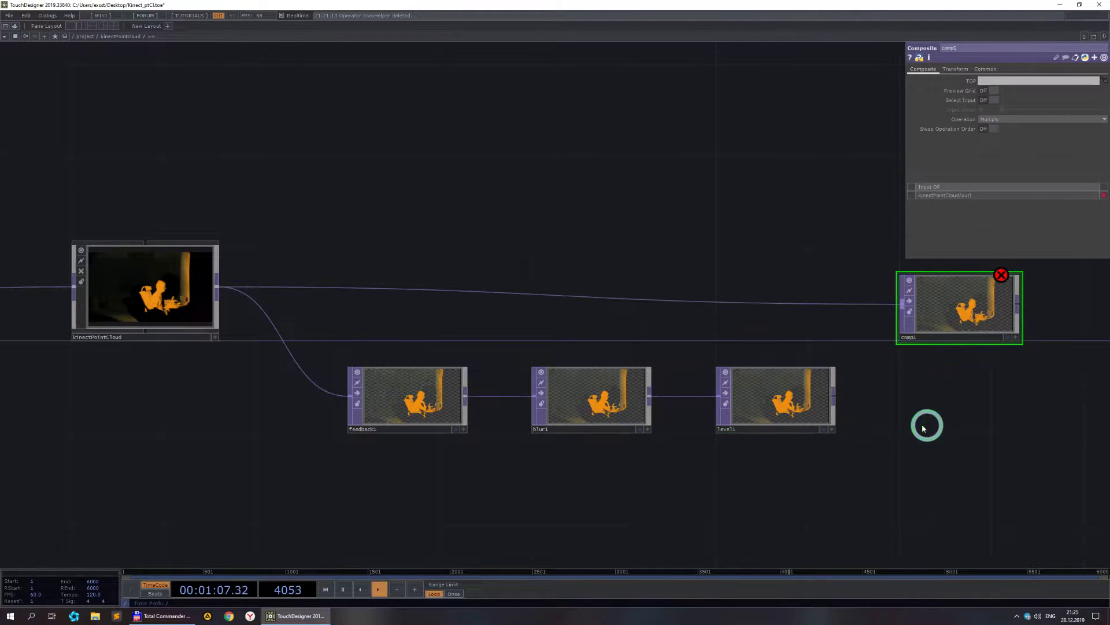
pyautogui.moveTo(927, 424); pyautogui.dragTo(752, 424)
pyautogui.click(723, 335)
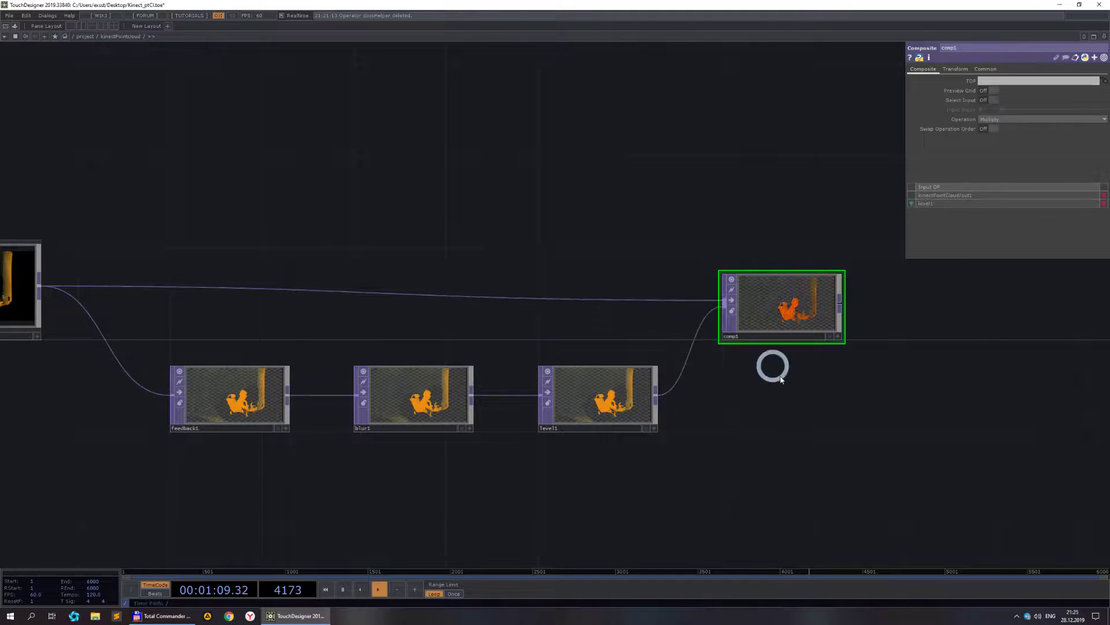
# - Set the Operation of comp1 to Over and assign comp1 as the Target TOP of feedback1
pyautogui.click(1037, 122)
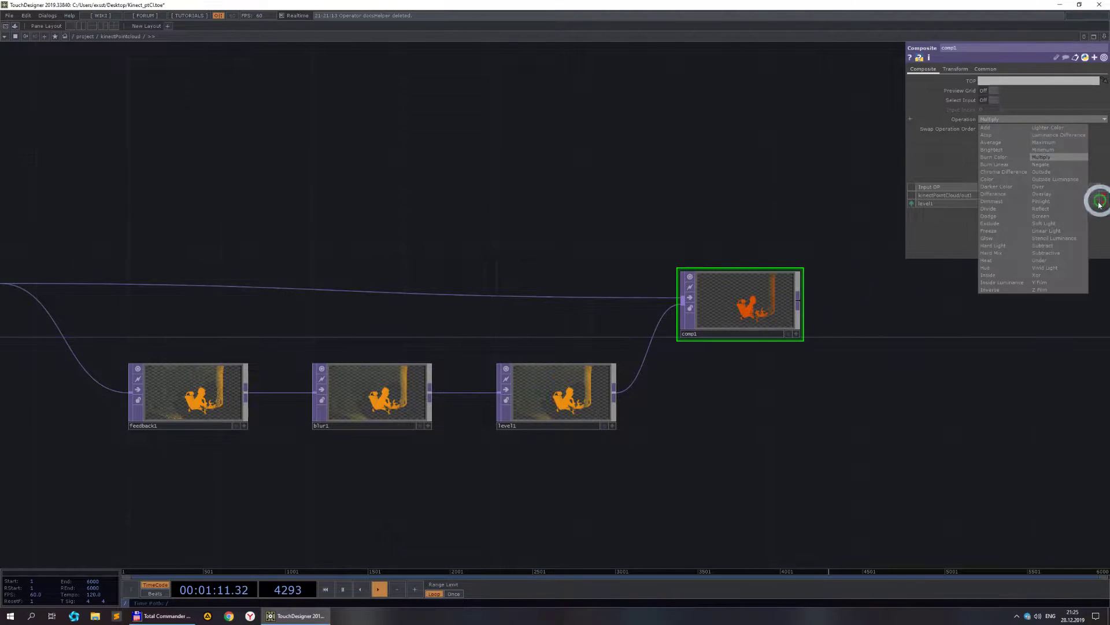
pyautogui.click(1043, 190)
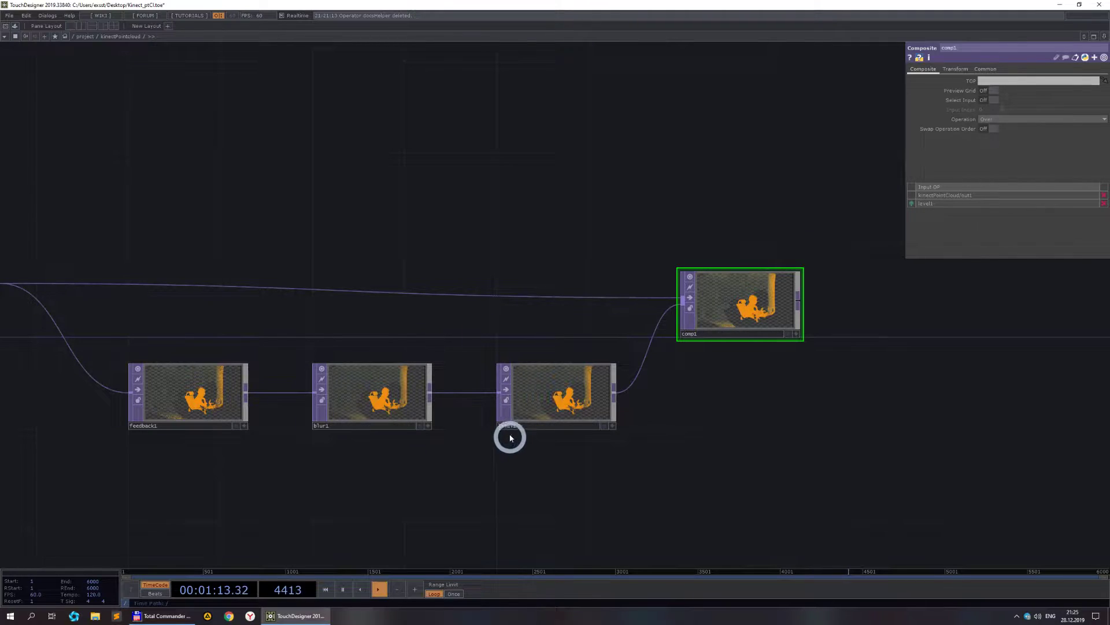
pyautogui.click(205, 394)
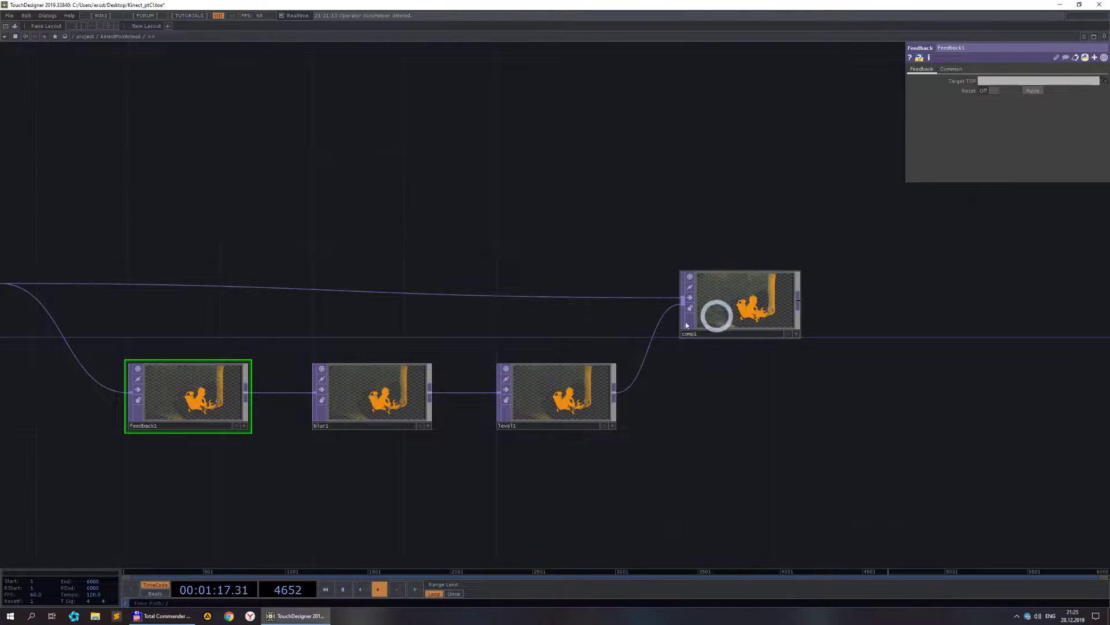
pyautogui.moveTo(720, 315); pyautogui.dragTo(996, 82)
# - Set the post Opacity of level1 to 0.98 so the feedback trails fade out
pyautogui.scroll(3, 704, 417)
pyautogui.click(459, 366)
pyautogui.click(1006, 70)
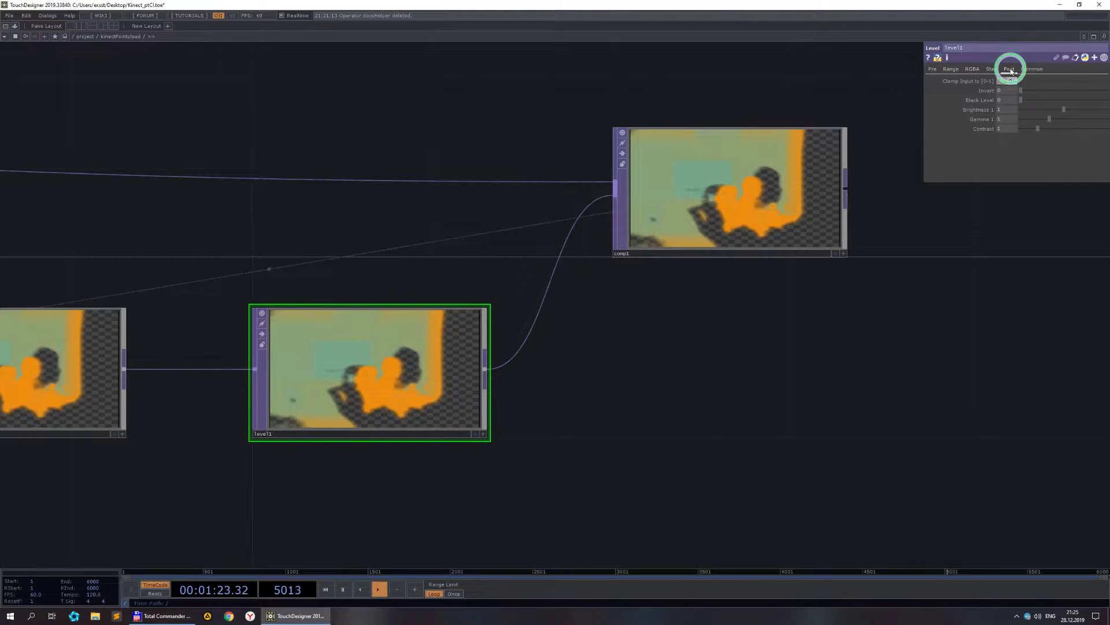
pyautogui.click(1019, 90)
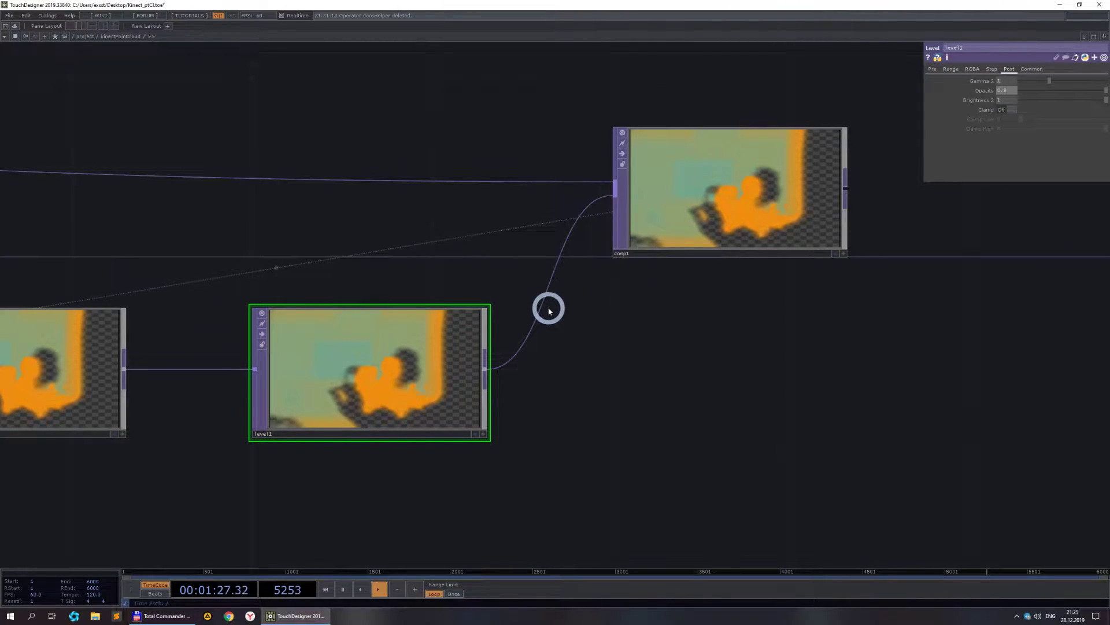
pyautogui.write('0.98')
pyautogui.press('Return')
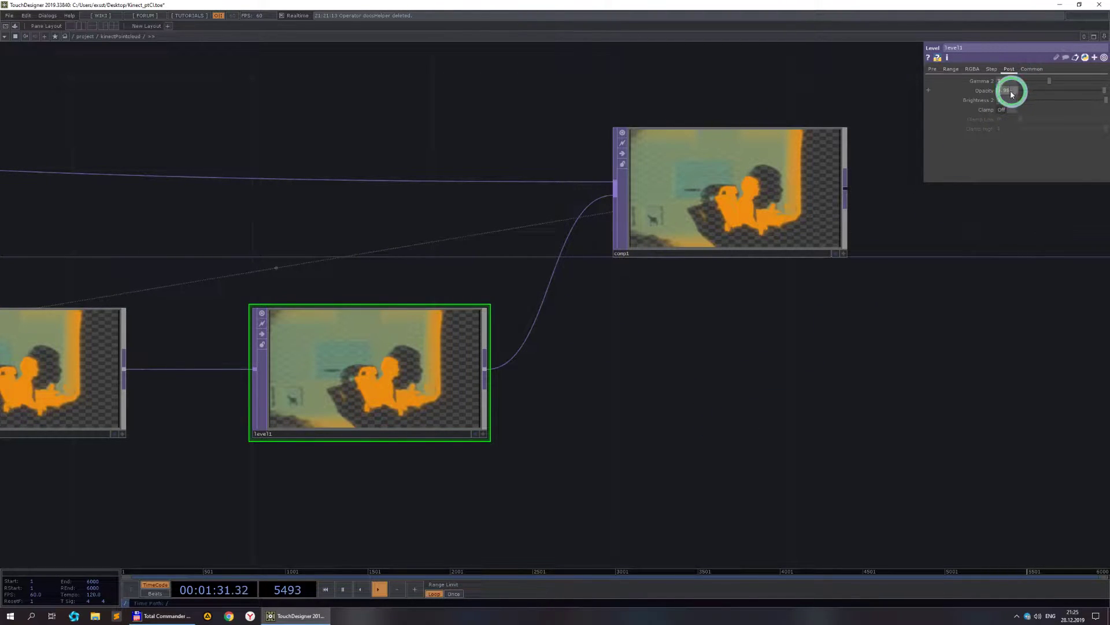
# - Reduce the Filter Size of blur1 to 5
pyautogui.scroll(-3, 840, 431)
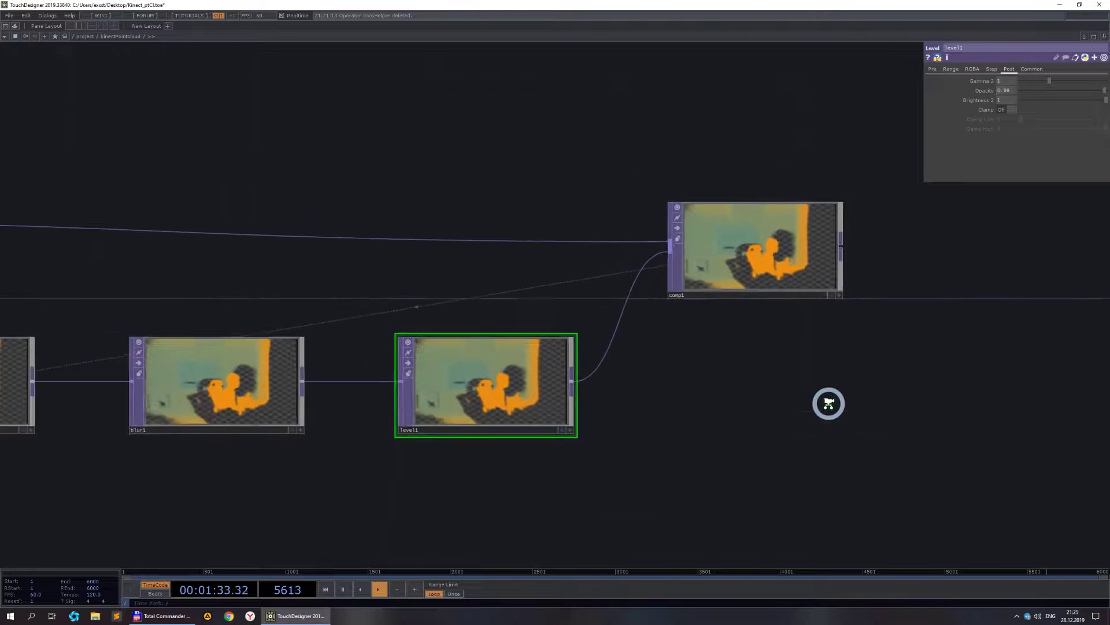
pyautogui.moveTo(558, 506); pyautogui.dragTo(781, 419)
pyautogui.scroll(8, 218, 340)
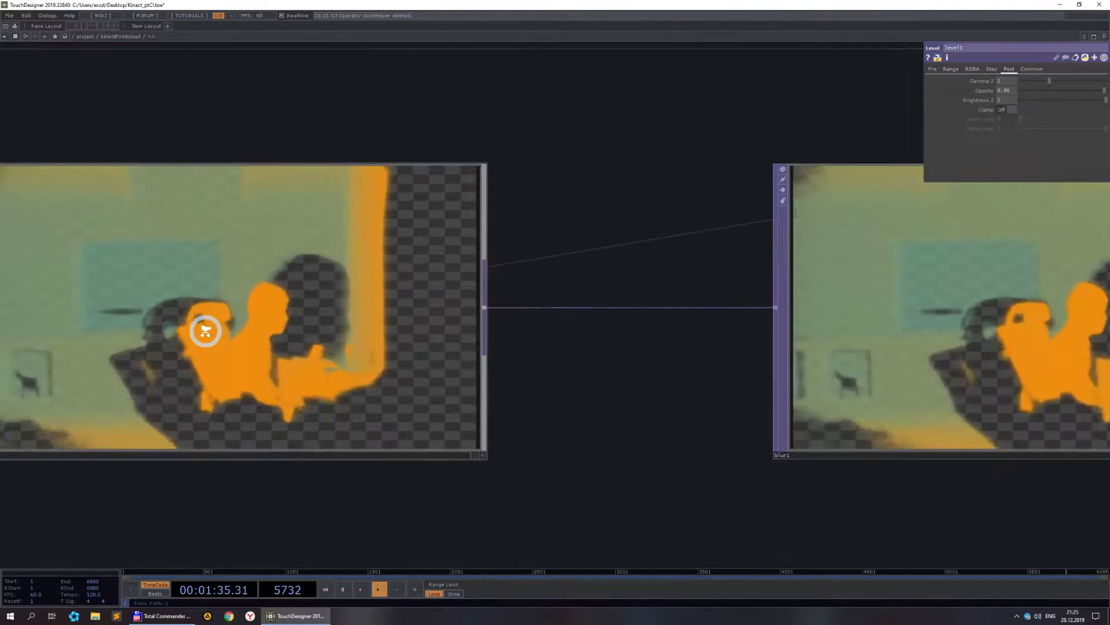
pyautogui.scroll(-6, 206, 328)
pyautogui.click(542, 322)
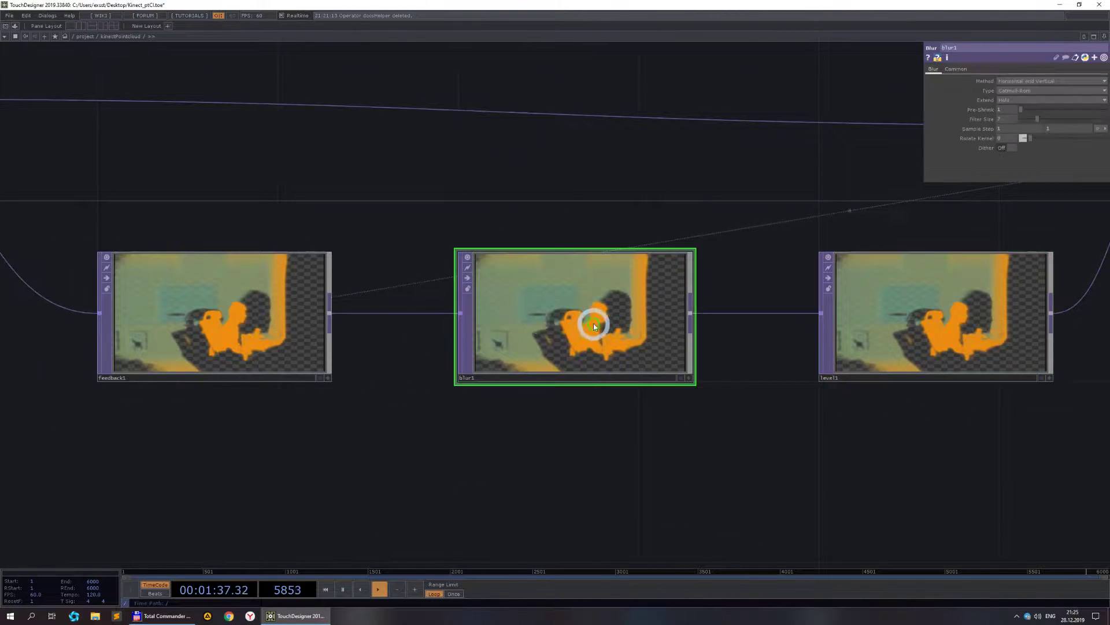
pyautogui.scroll(5, 600, 312)
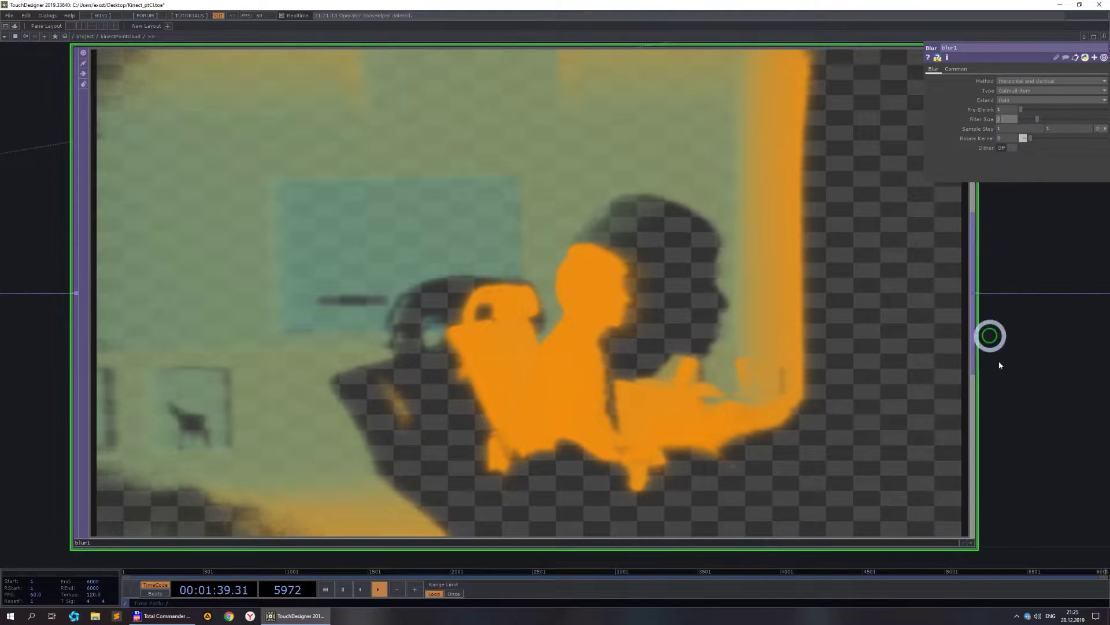
# - Check the feedback trails in comp1 and turn on its Swap Operation Order option
pyautogui.scroll(-4, 999, 409)
pyautogui.moveTo(987, 537); pyautogui.dragTo(684, 389)
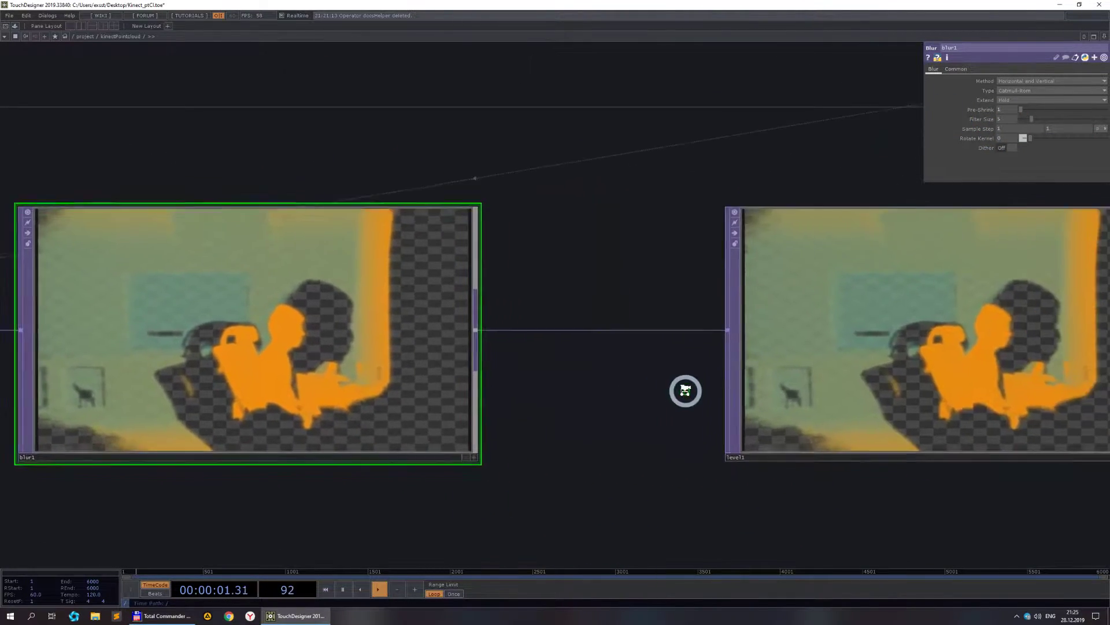
pyautogui.scroll(-3, 684, 389)
pyautogui.moveTo(916, 421); pyautogui.dragTo(556, 421)
pyautogui.scroll(6, 853, 167)
pyautogui.scroll(3, 854, 168)
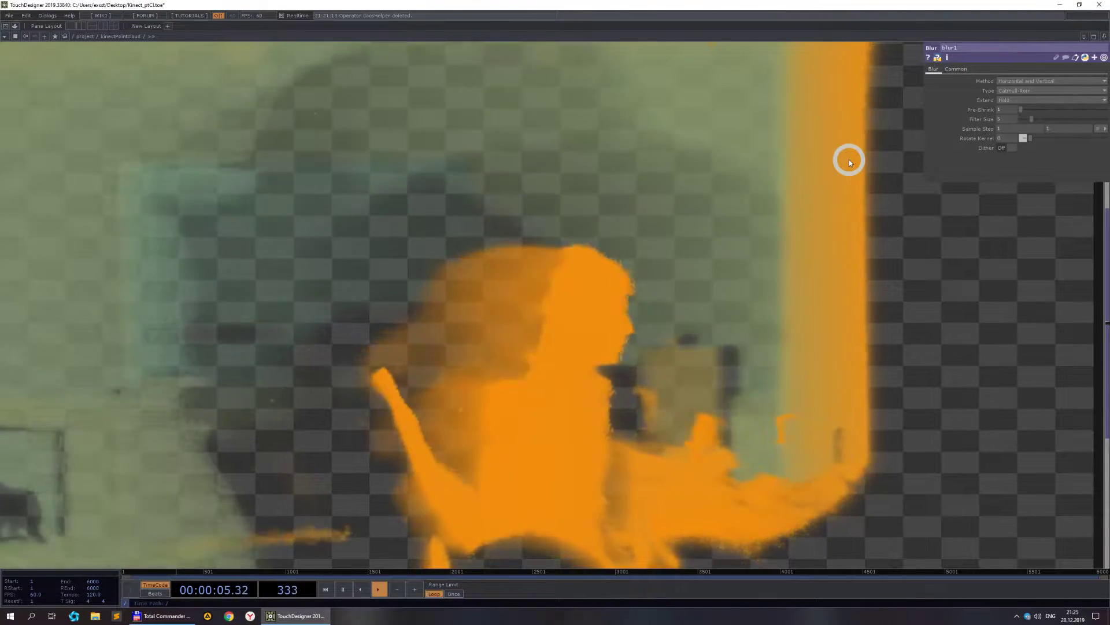
pyautogui.scroll(-3, 792, 201)
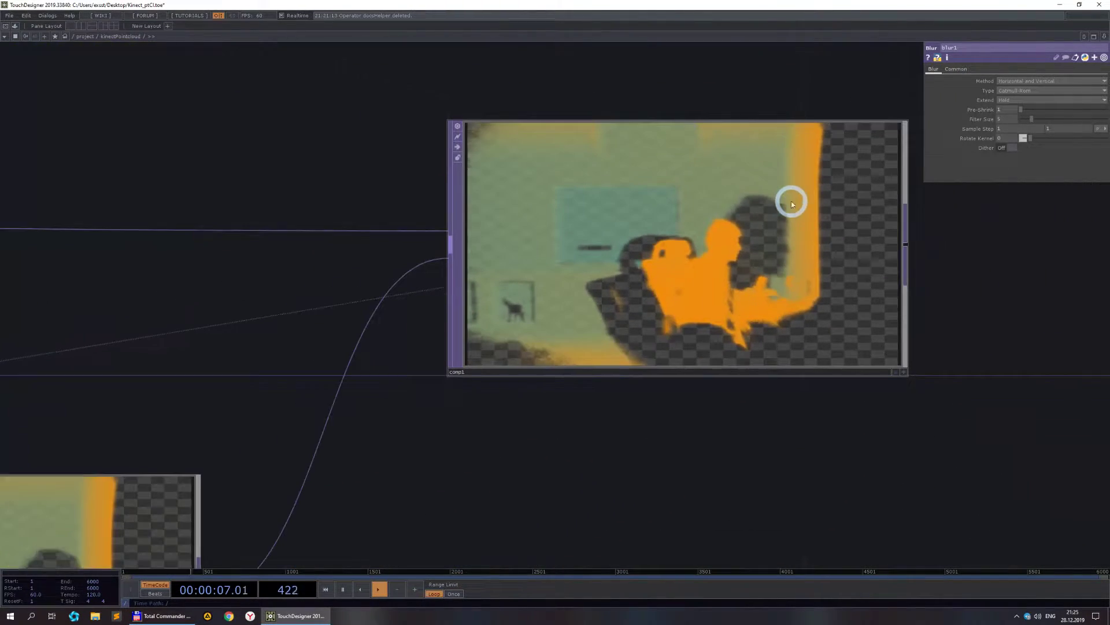
pyautogui.click(797, 310)
pyautogui.click(1036, 120)
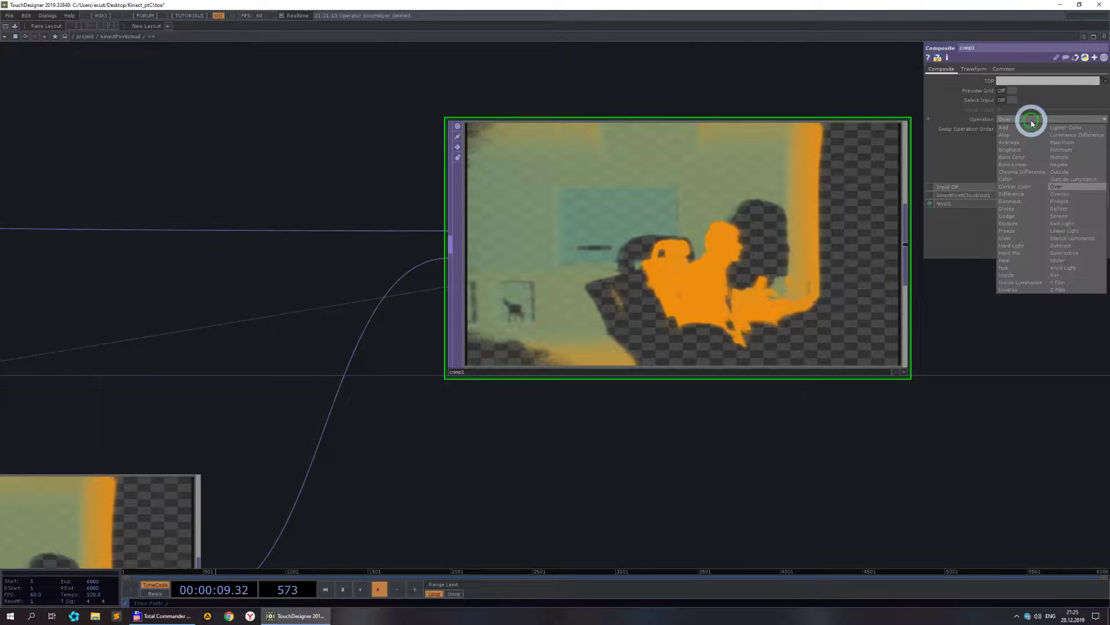
pyautogui.click(1009, 135)
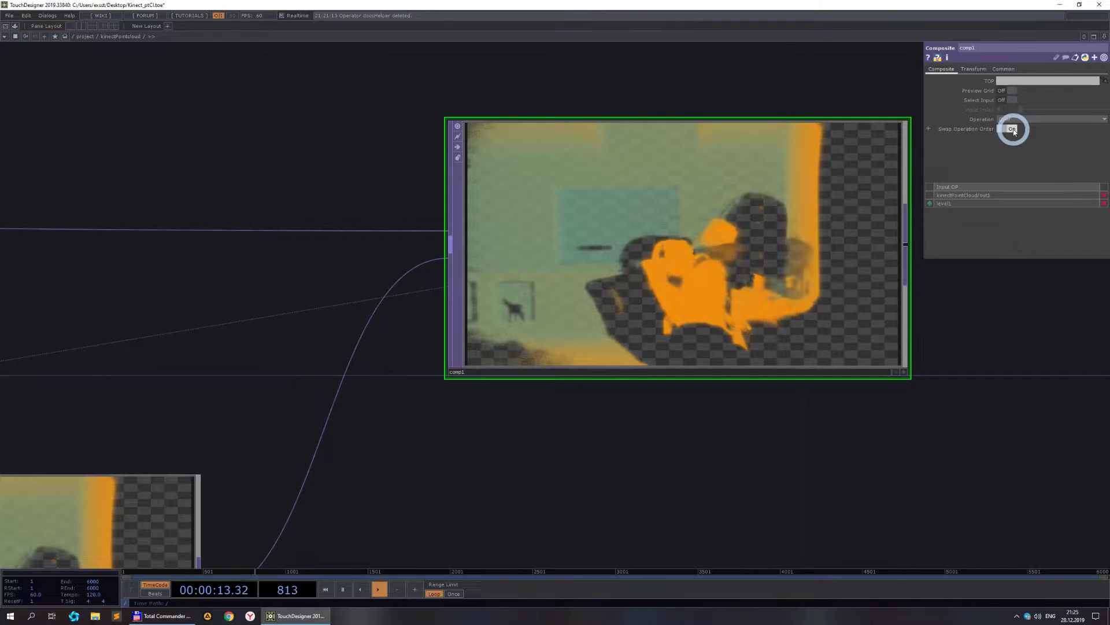
# - Set comp1's Operation to Screen and turn its Swap Operation Order option off
pyautogui.scroll(2, 774, 221)
pyautogui.scroll(2, 773, 221)
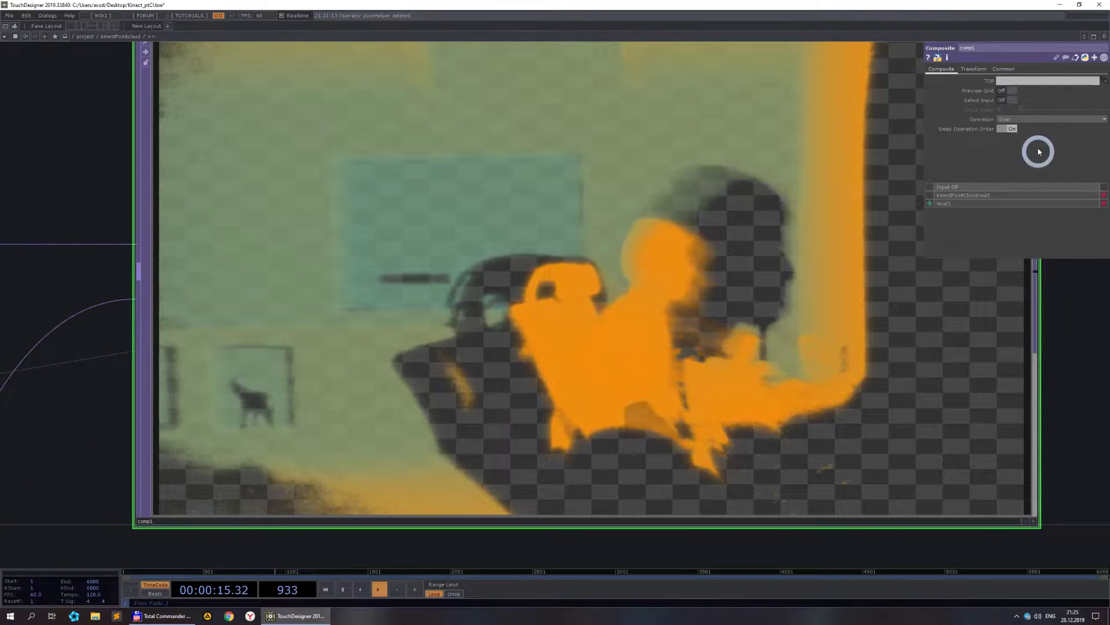
pyautogui.click(1035, 122)
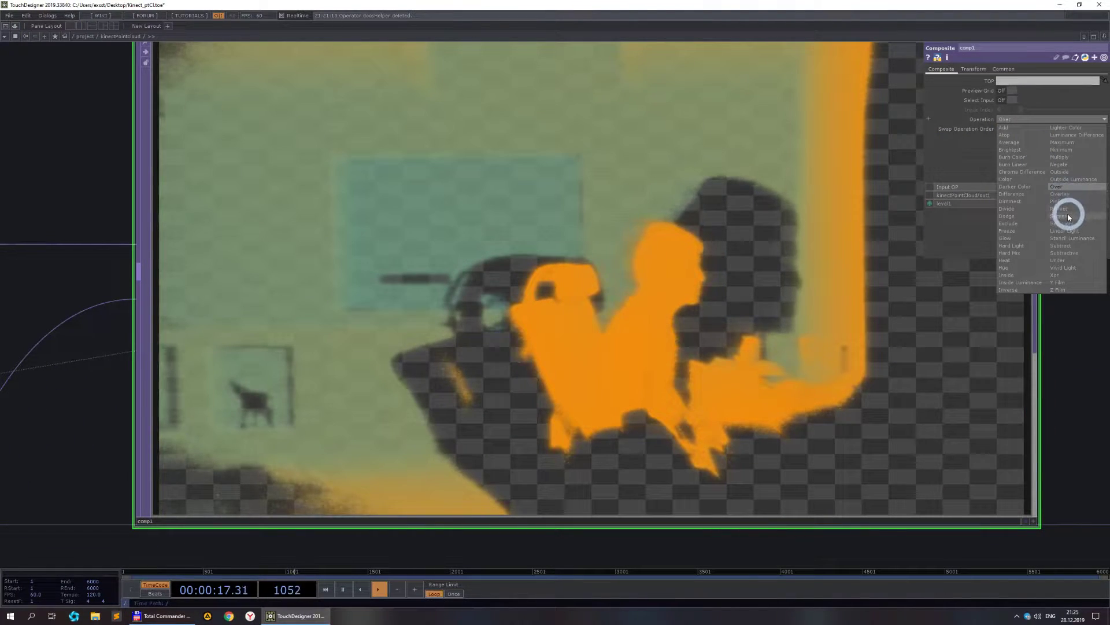
pyautogui.click(1069, 217)
pyautogui.click(1015, 130)
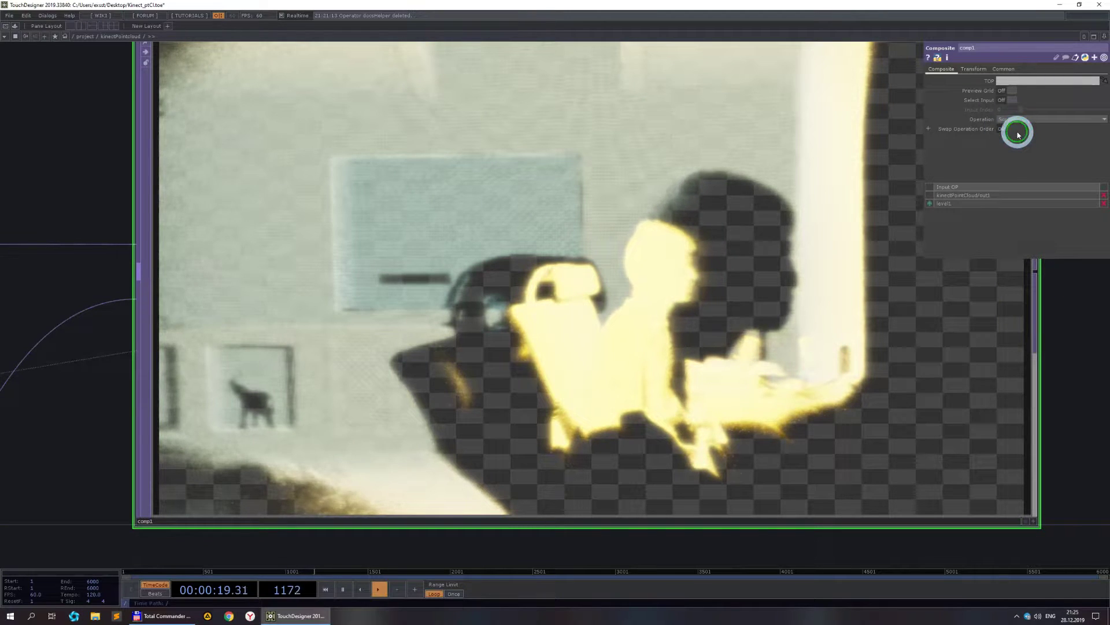
pyautogui.click(1016, 129)
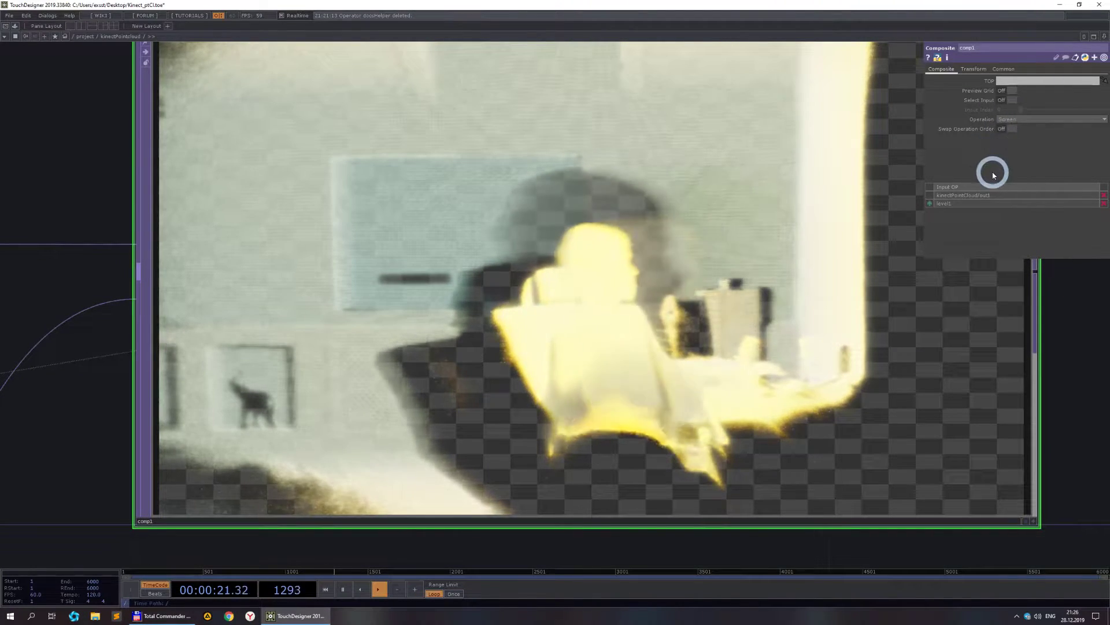
# - Return comp1's Operation to Over
pyautogui.click(1051, 119)
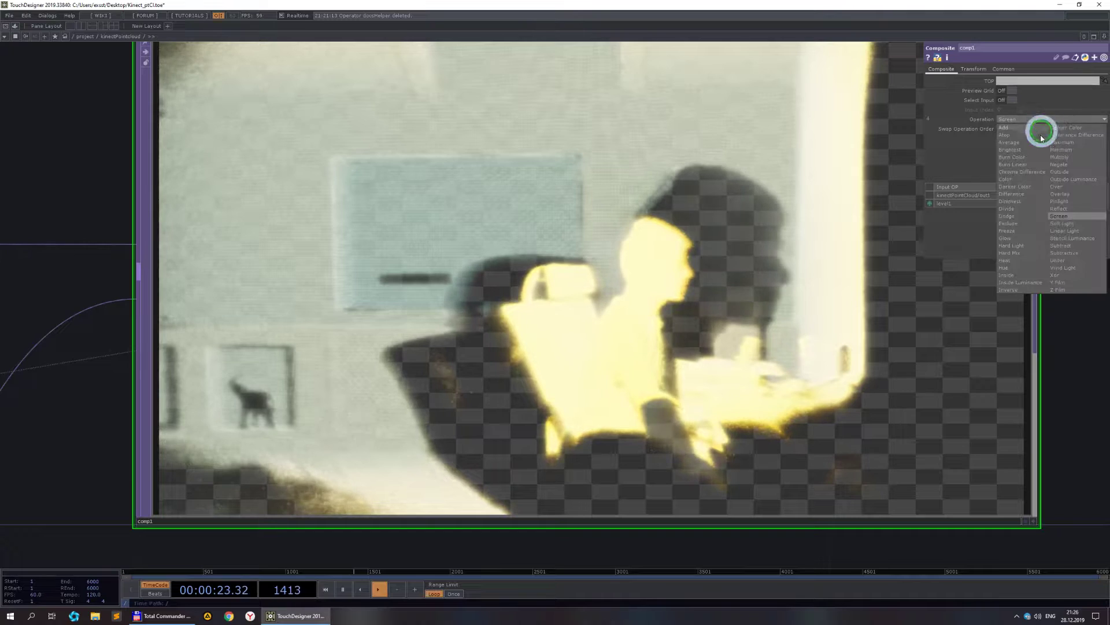
pyautogui.click(1066, 181)
pyautogui.scroll(-5, 741, 315)
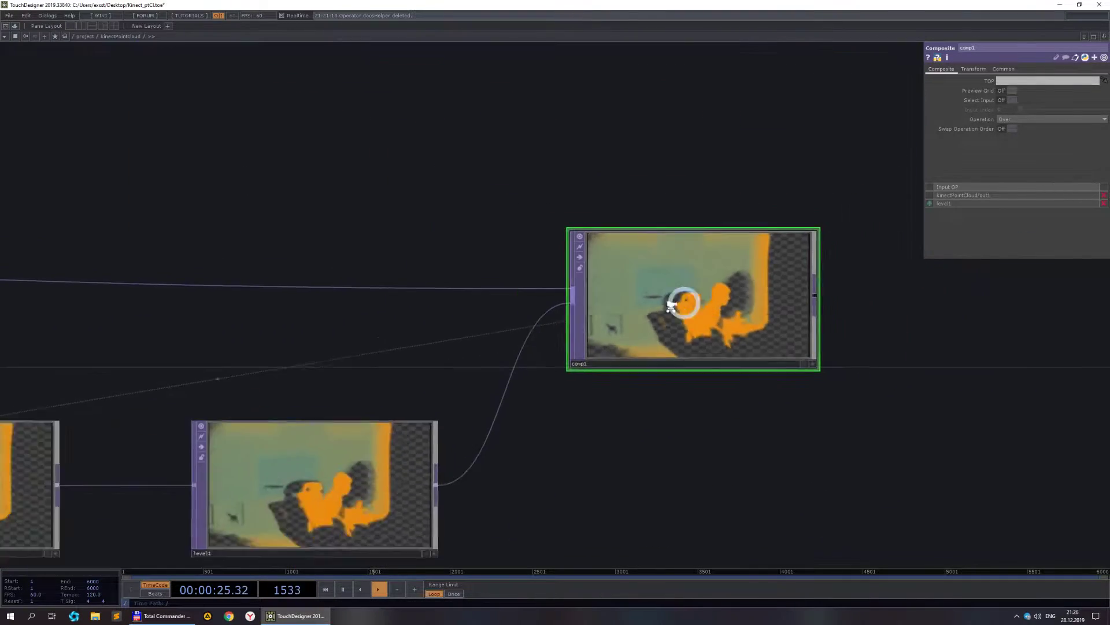
# - Adjust the camera inside the kinectPointCloud viewer to frame the seated figure more closely, then leave the interactive viewer
pyautogui.scroll(6, 349, 235)
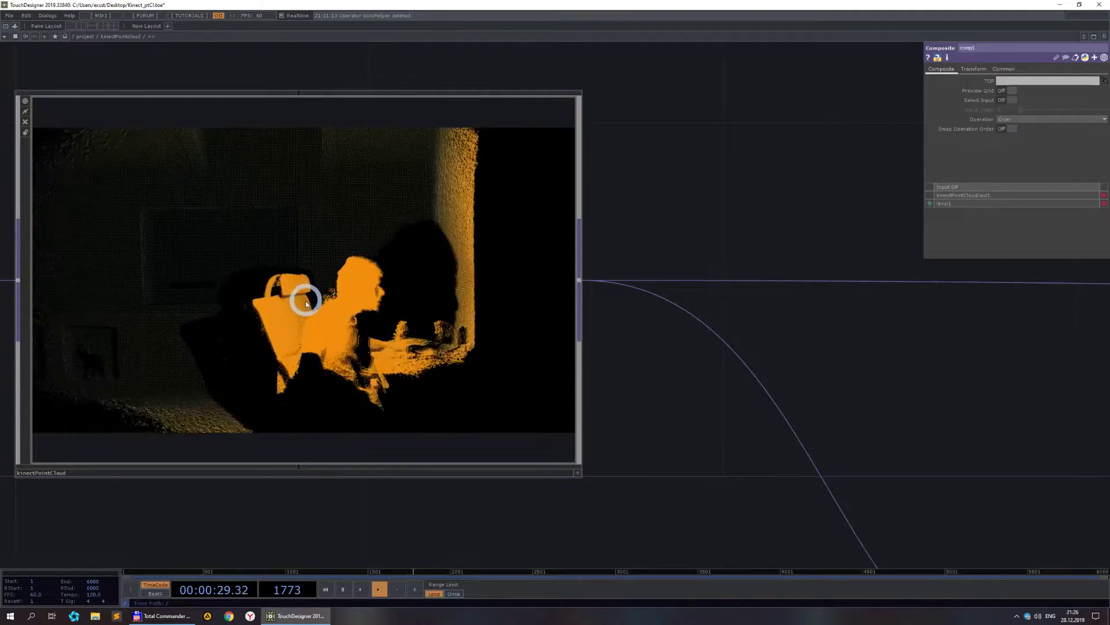
pyautogui.scroll(3, 306, 295)
pyautogui.scroll(-5, 375, 301)
pyautogui.moveTo(521, 407); pyautogui.dragTo(625, 387)
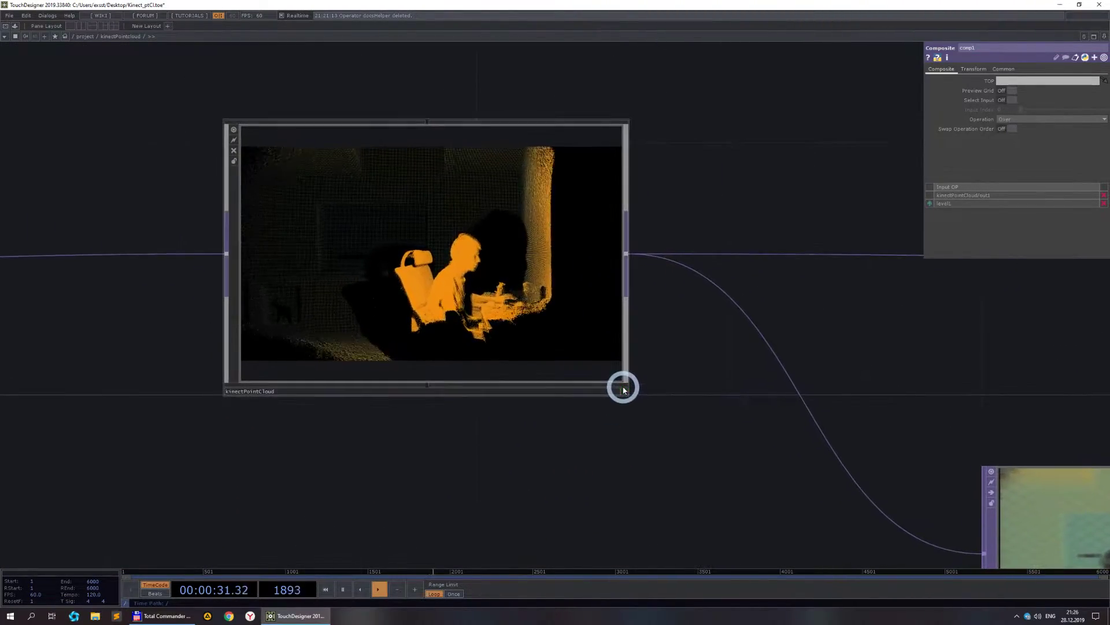
pyautogui.moveTo(459, 456); pyautogui.dragTo(565, 471)
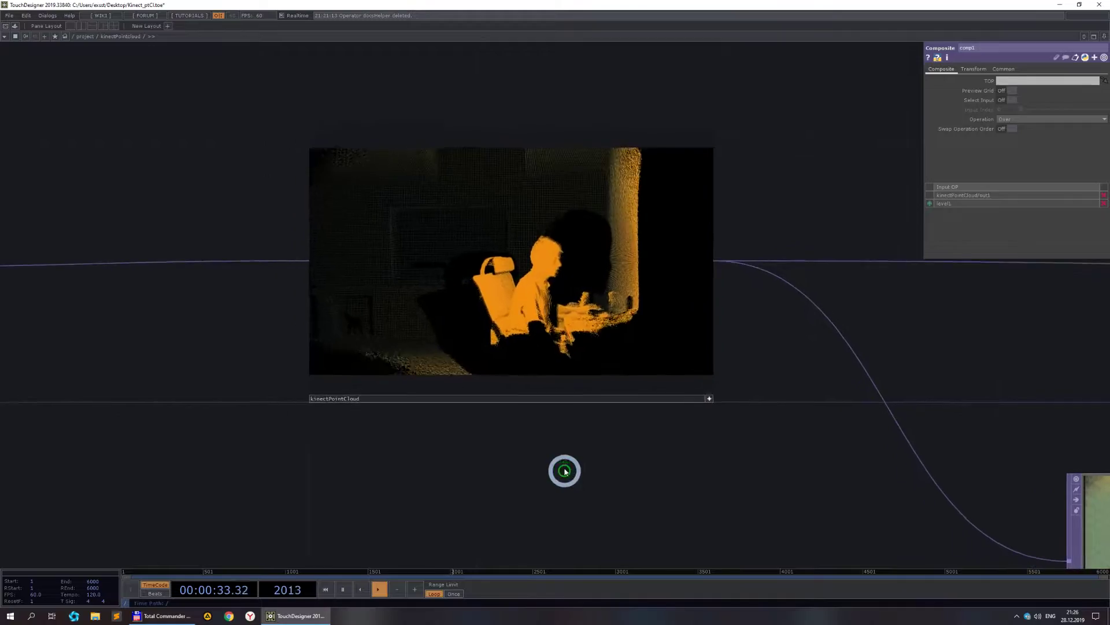
pyautogui.moveTo(511, 275); pyautogui.dragTo(575, 280)
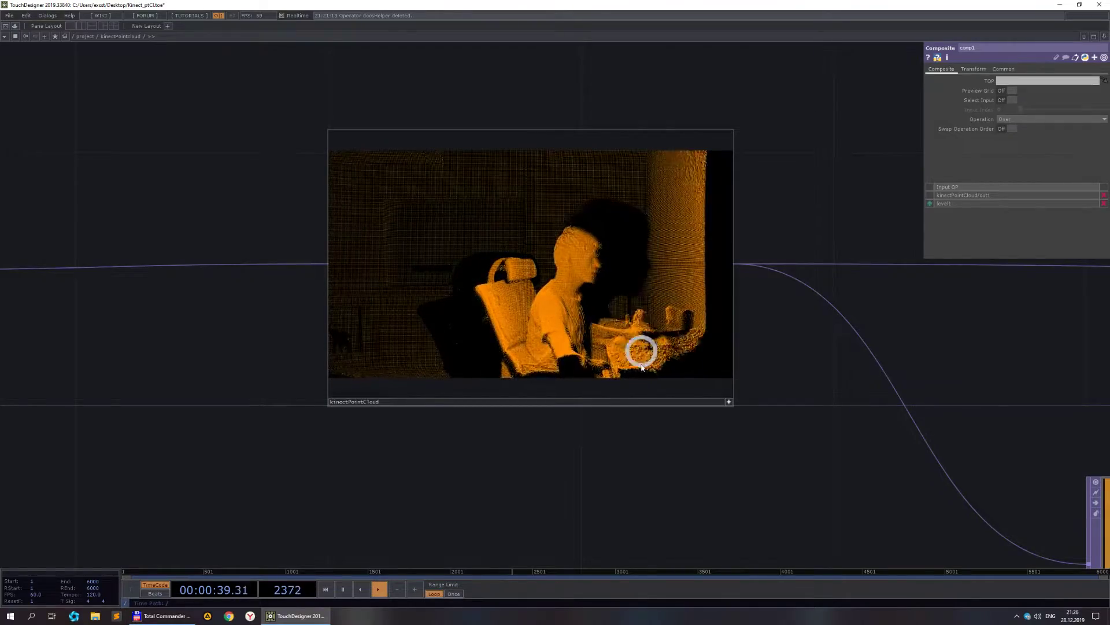
pyautogui.scroll(3, 628, 322)
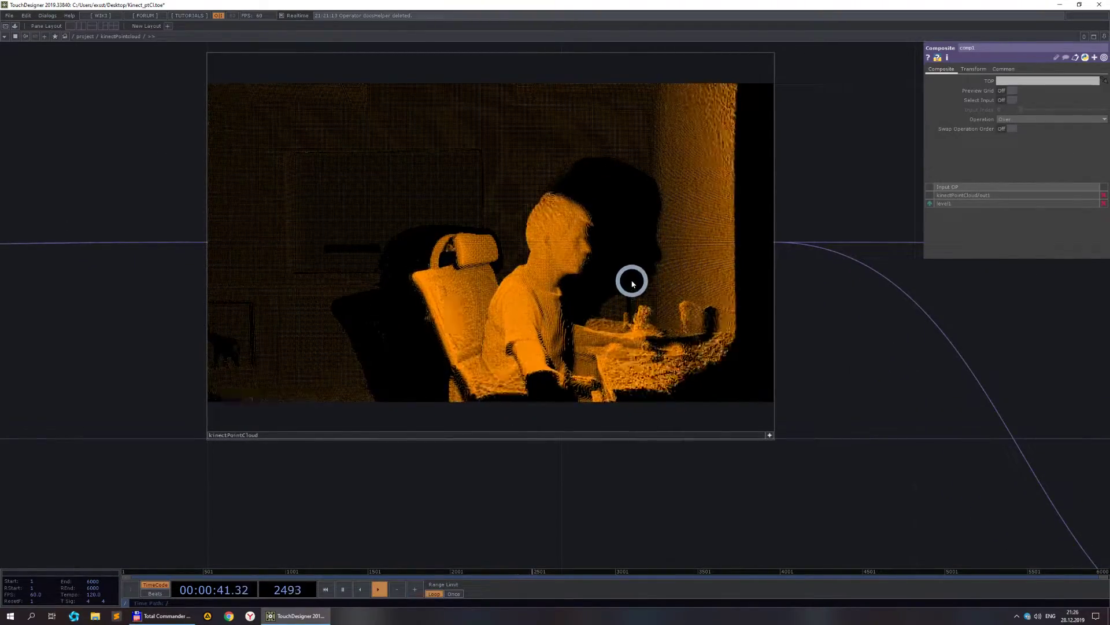
pyautogui.click(770, 435)
# - Examine how the feedback trails look in comp1 with the reframed point cloud
pyautogui.scroll(-5, 772, 438)
pyautogui.scroll(3, 793, 486)
pyautogui.click(739, 343)
pyautogui.scroll(6, 739, 344)
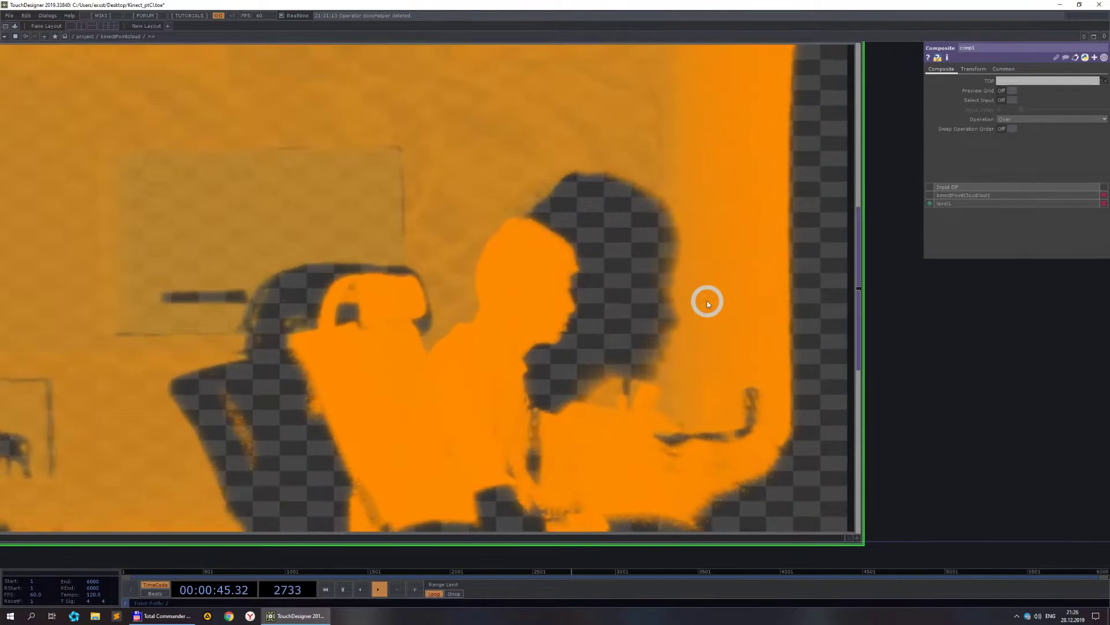
pyautogui.scroll(-2, 706, 301)
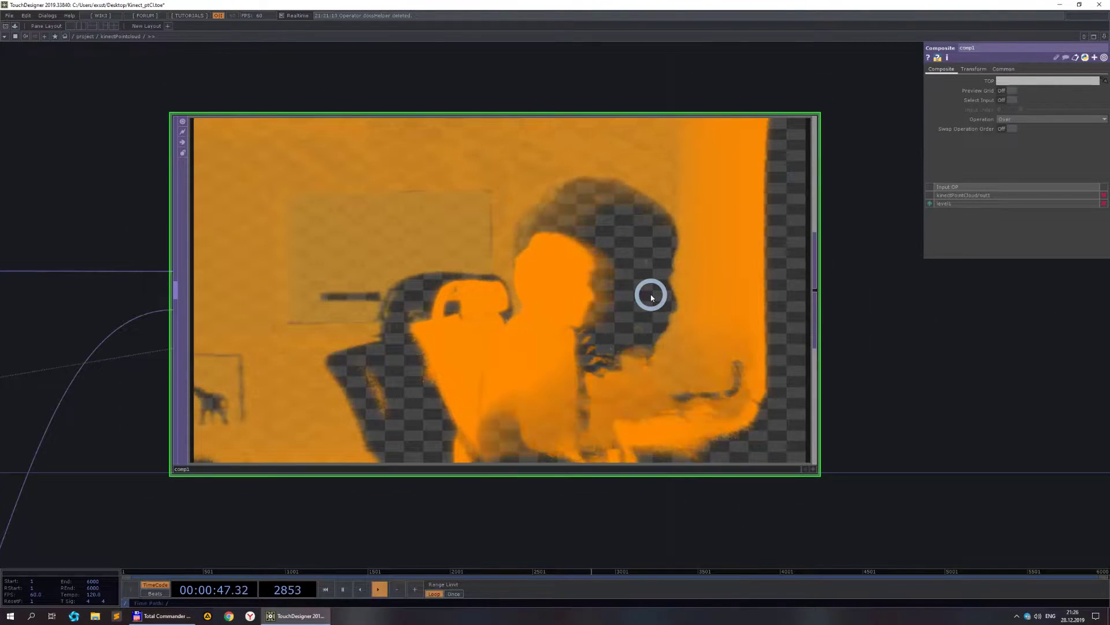
pyautogui.scroll(-3, 650, 297)
pyautogui.scroll(-6, 652, 296)
# - Add a Threshold TOP fed by the output of kinectPointCloud and place it above the feedback chain
pyautogui.moveTo(345, 235); pyautogui.dragTo(409, 243)
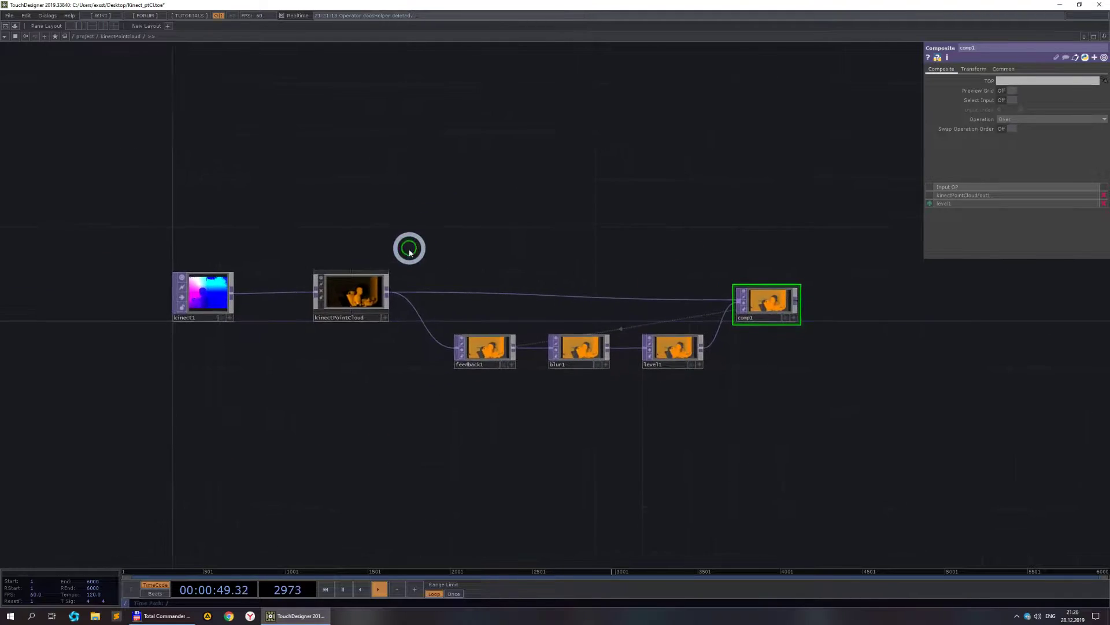
pyautogui.scroll(3, 382, 313)
pyautogui.rightClick(372, 341)
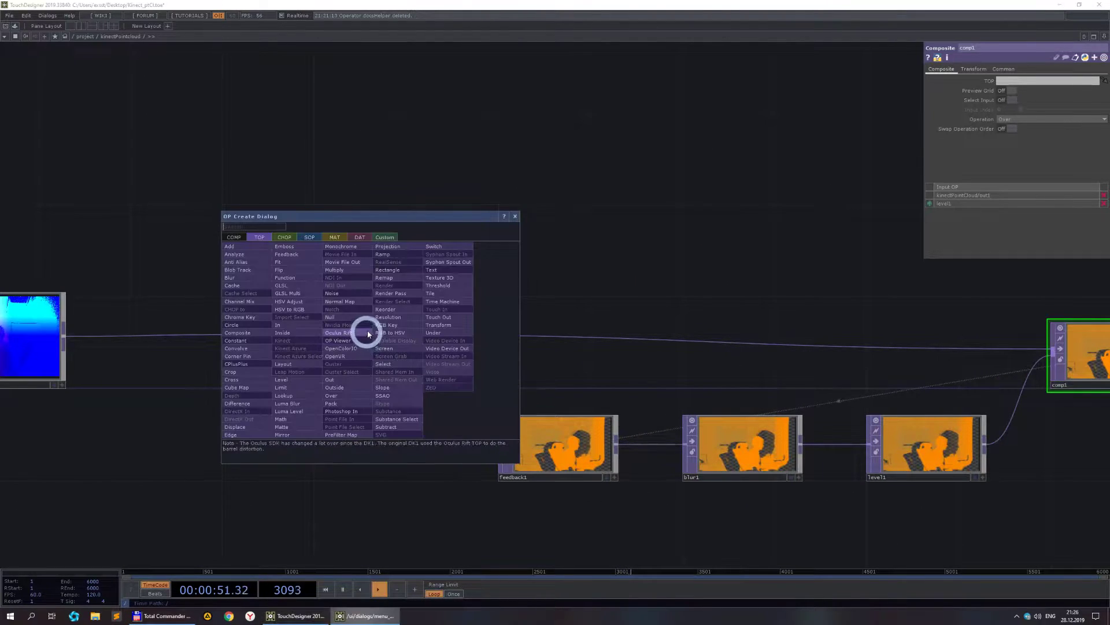
pyautogui.click(454, 290)
pyautogui.click(558, 171)
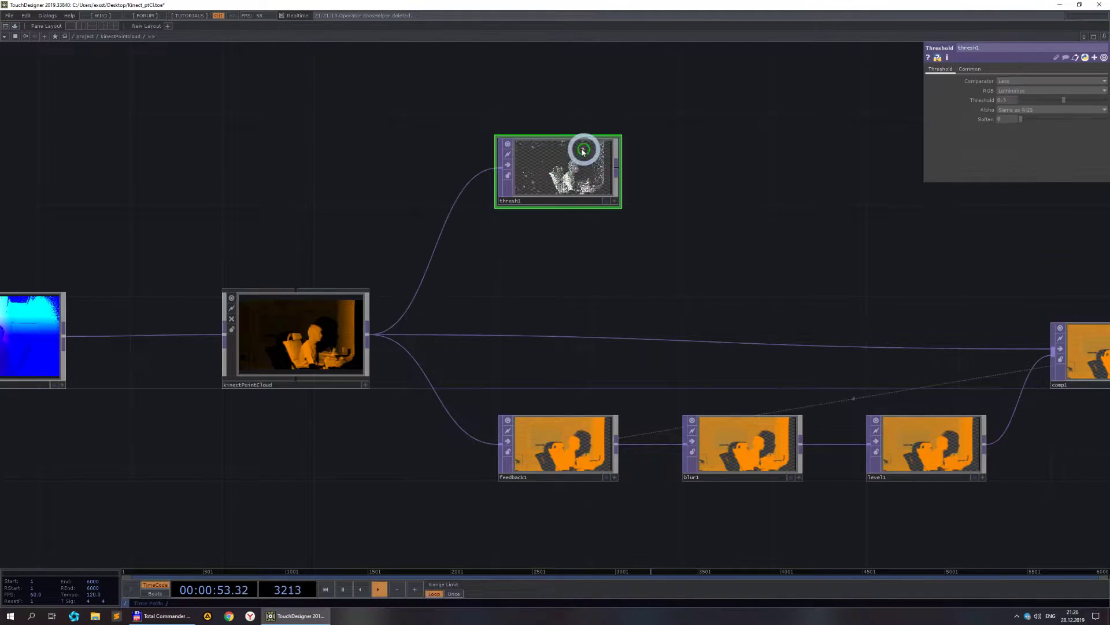
# - Raise the Threshold value of thresh1 to about 0.61
pyautogui.scroll(5, 572, 156)
pyautogui.moveTo(1063, 100); pyautogui.dragTo(1071, 102)
pyautogui.scroll(-5, 808, 316)
# - Add a second Composite TOP after comp1 and connect thresh1 as its other input
pyautogui.moveTo(818, 272); pyautogui.dragTo(470, 238)
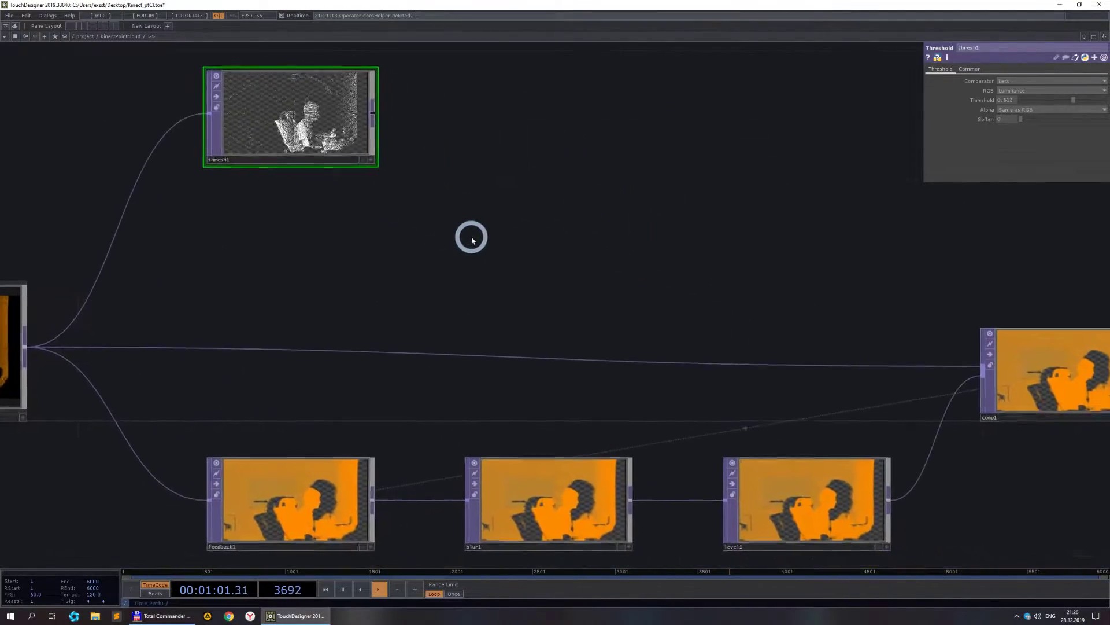
pyautogui.scroll(-2, 471, 237)
pyautogui.moveTo(424, 183); pyautogui.dragTo(310, 235)
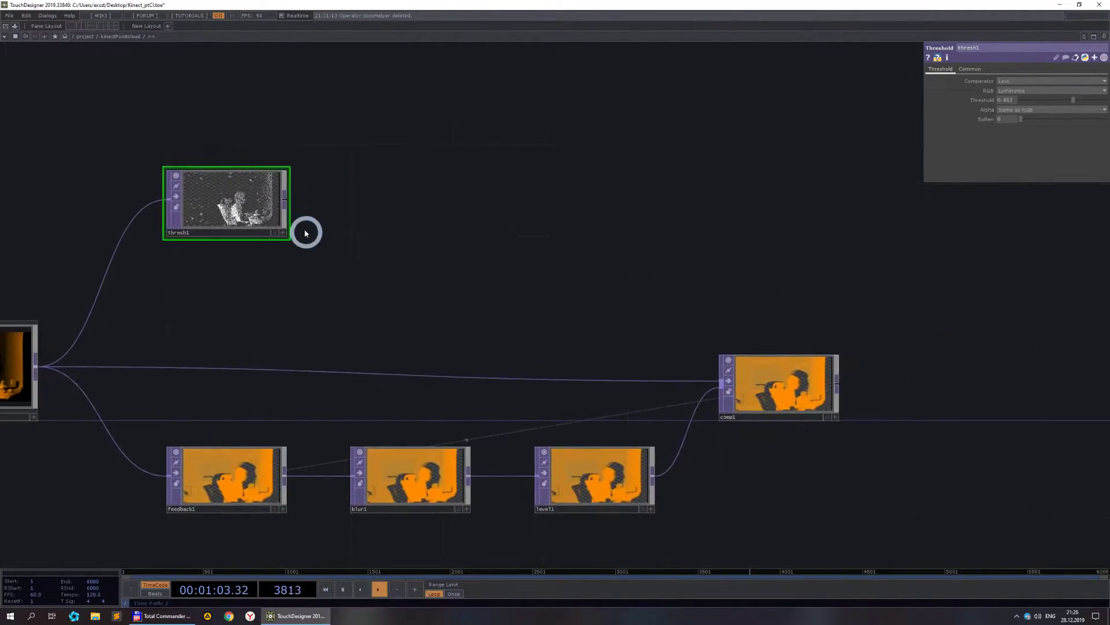
pyautogui.rightClick(836, 382)
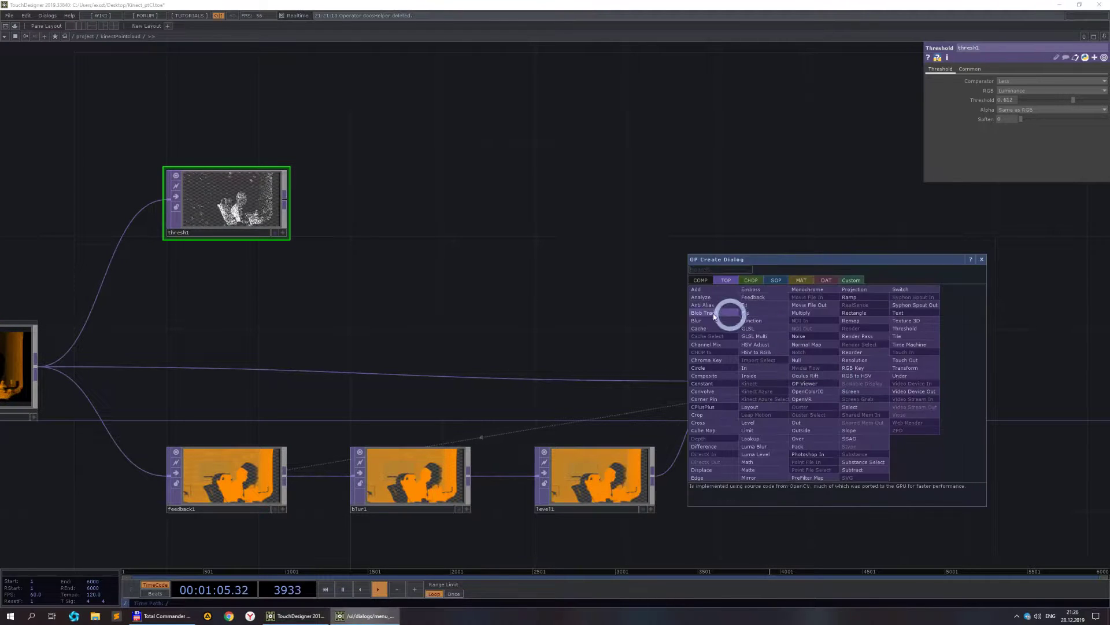
pyautogui.click(718, 372)
pyautogui.click(991, 243)
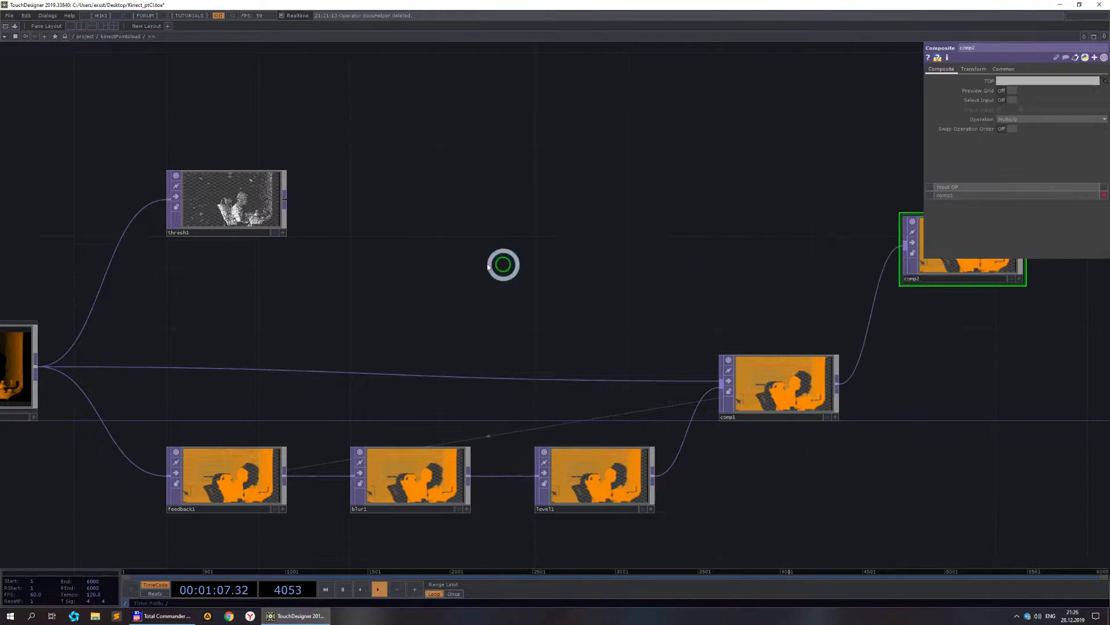
pyautogui.moveTo(582, 269); pyautogui.dragTo(437, 303)
pyautogui.moveTo(138, 235)
pyautogui.mouseDown()
pyautogui.moveTo(647, 263)
pyautogui.moveTo(756, 282)
pyautogui.mouseUp()
# - Try the Add operation on comp2 to combine comp1 with the thresholded points
pyautogui.scroll(5, 687, 300)
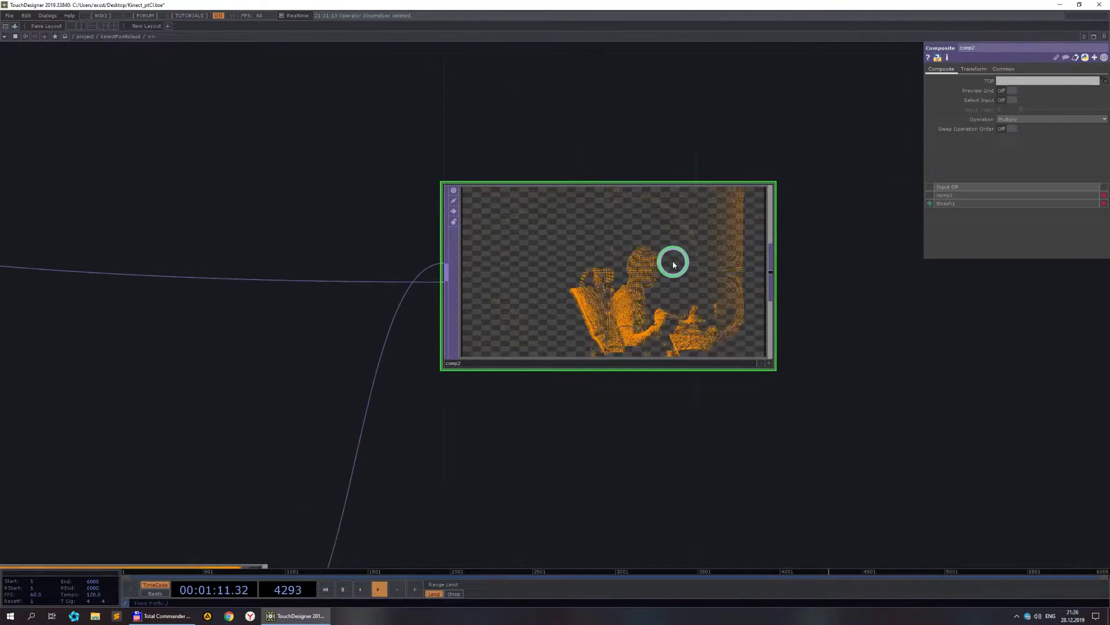
pyautogui.click(1006, 119)
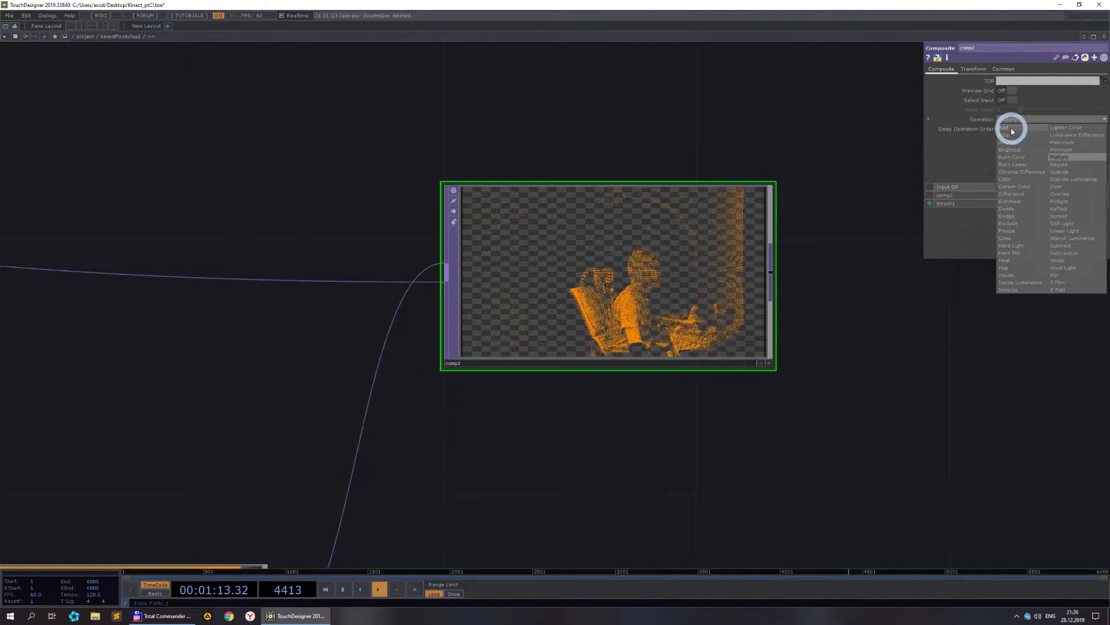
pyautogui.click(1011, 128)
pyautogui.scroll(3, 662, 263)
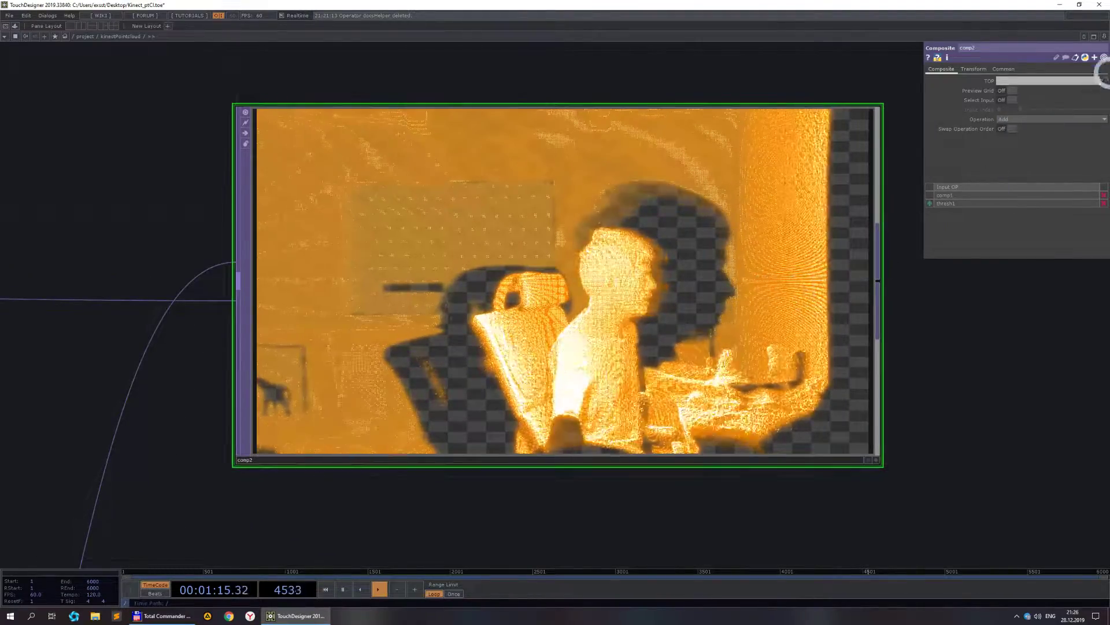
# - Set comp2's Operation to Maximum and check the combined image
pyautogui.click(1041, 119)
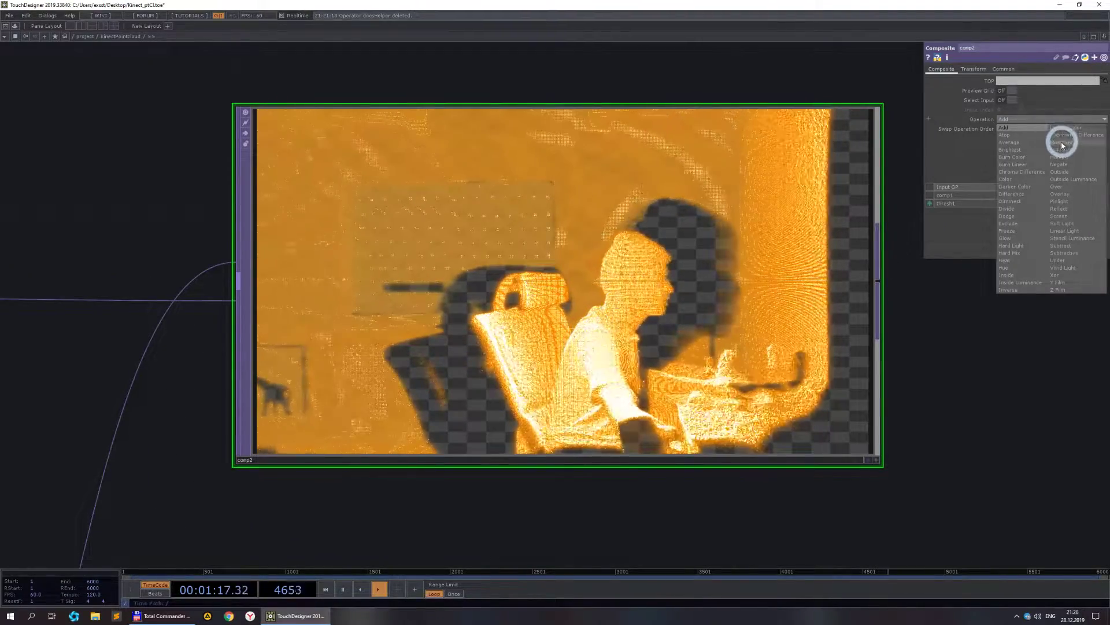
pyautogui.click(1063, 144)
pyautogui.scroll(-3, 740, 304)
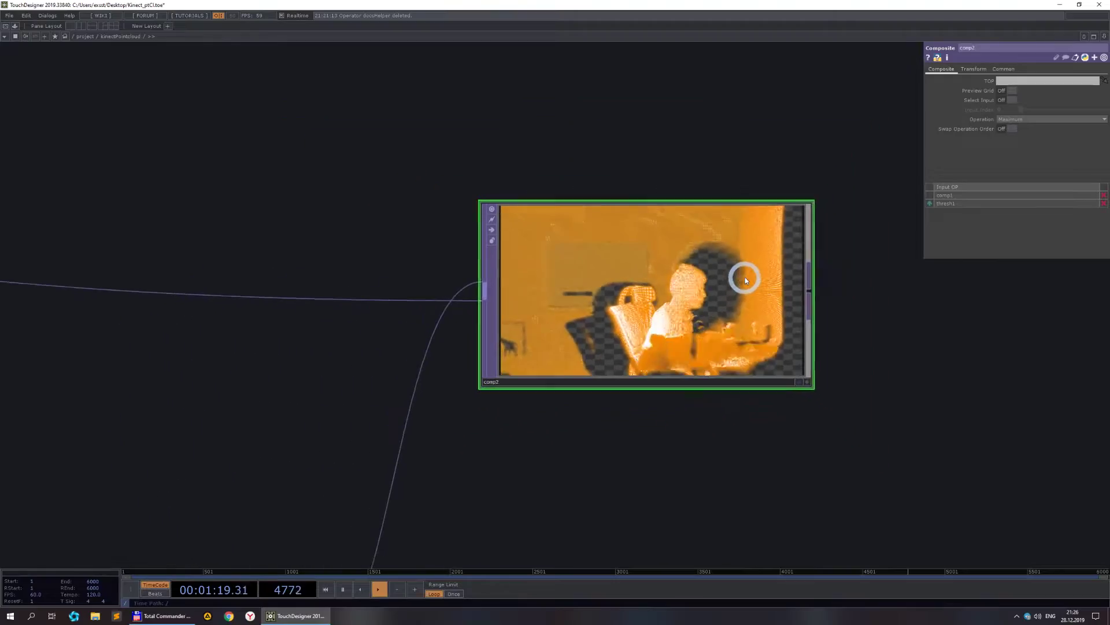
pyautogui.scroll(-3, 752, 289)
pyautogui.scroll(6, 758, 300)
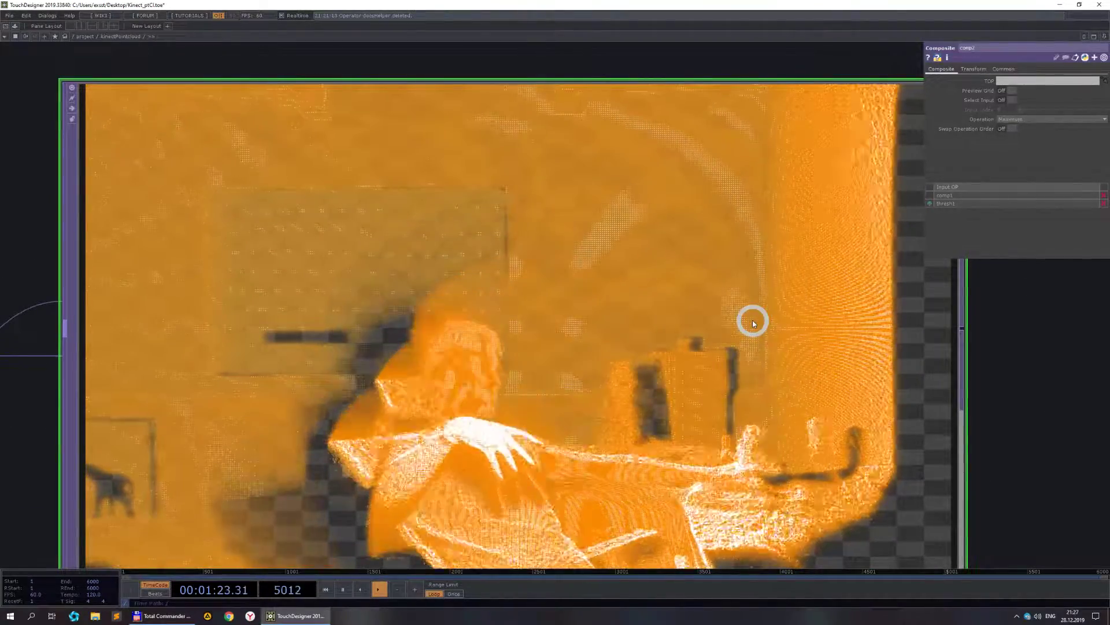
# - Reduce the PointSize of the kinectPointCloud component to about 0.55
pyautogui.scroll(-5, 726, 217)
pyautogui.press('h')
pyautogui.scroll(2, 532, 379)
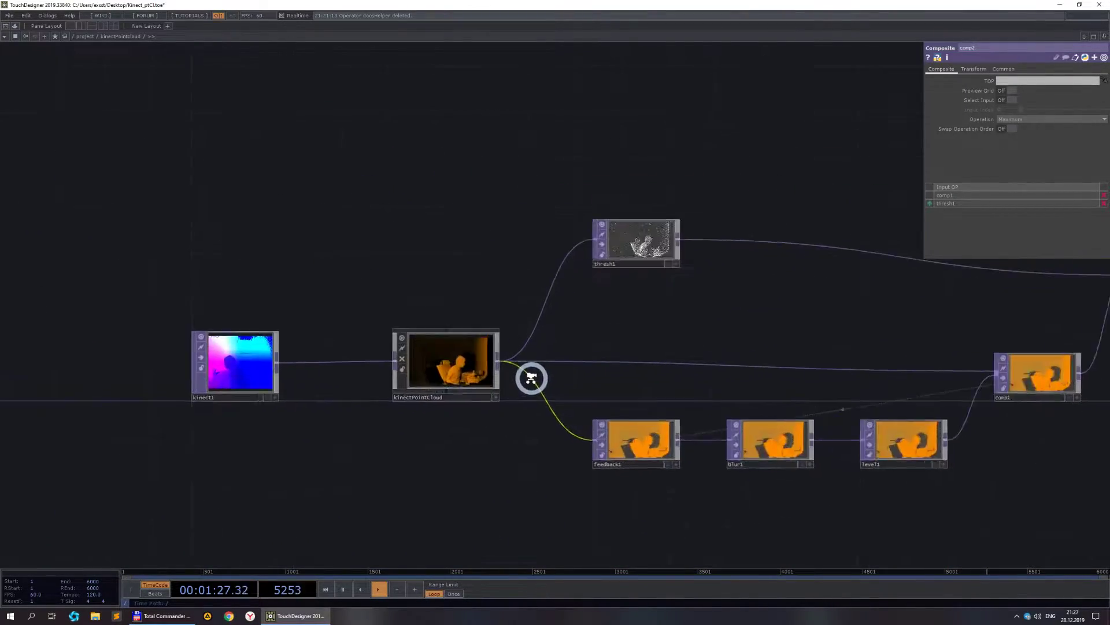
pyautogui.scroll(2, 531, 379)
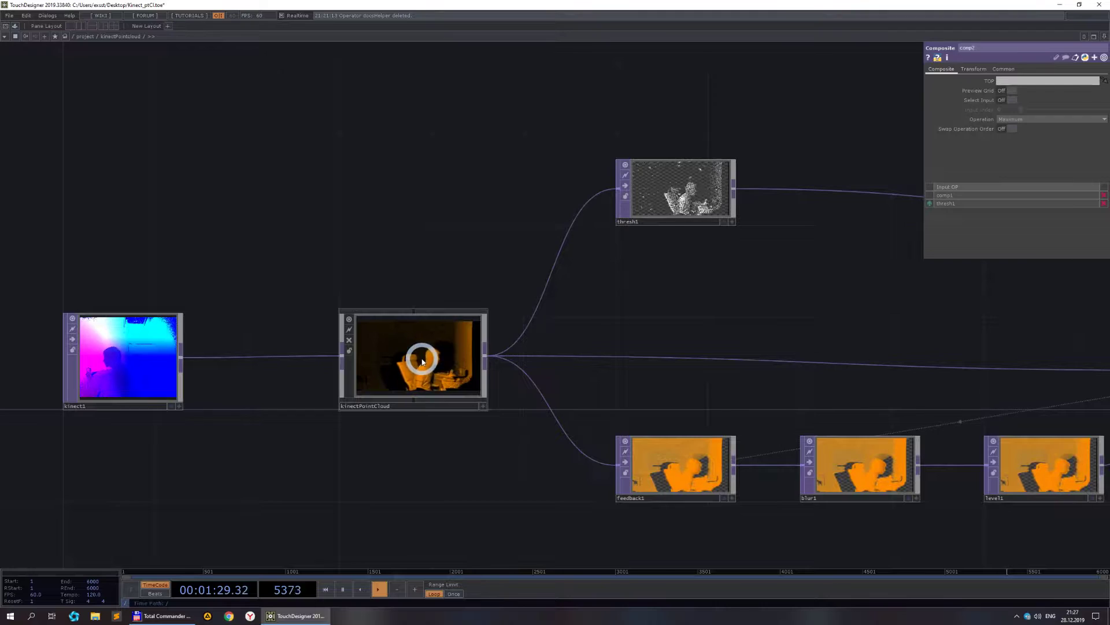
pyautogui.scroll(4, 354, 387)
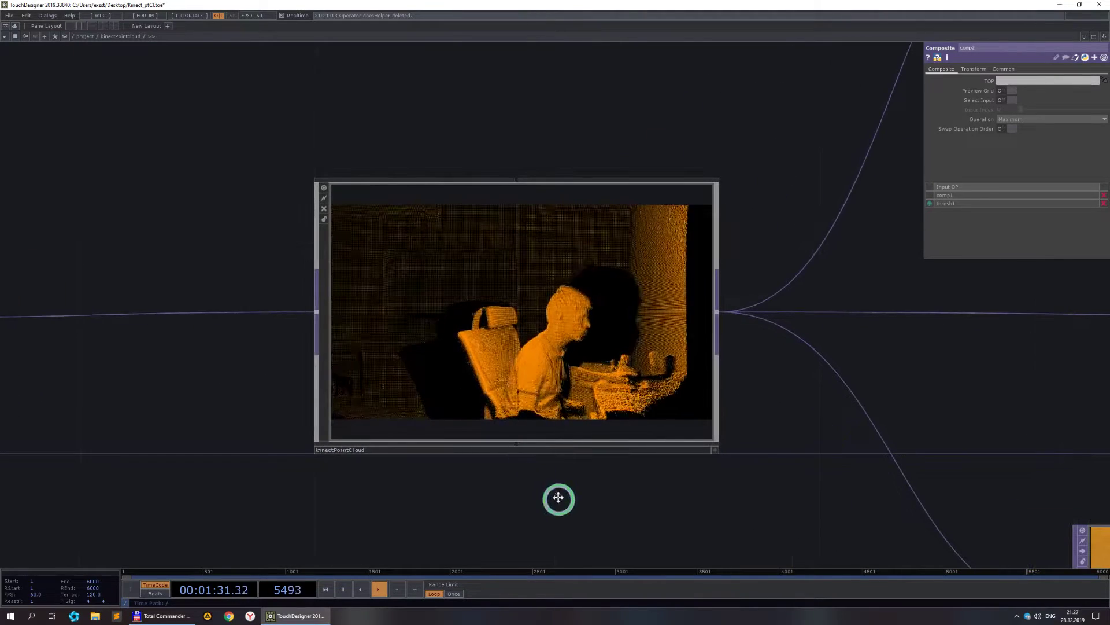
pyautogui.moveTo(560, 498); pyautogui.dragTo(391, 426)
pyautogui.scroll(-3, 451, 405)
pyautogui.click(408, 326)
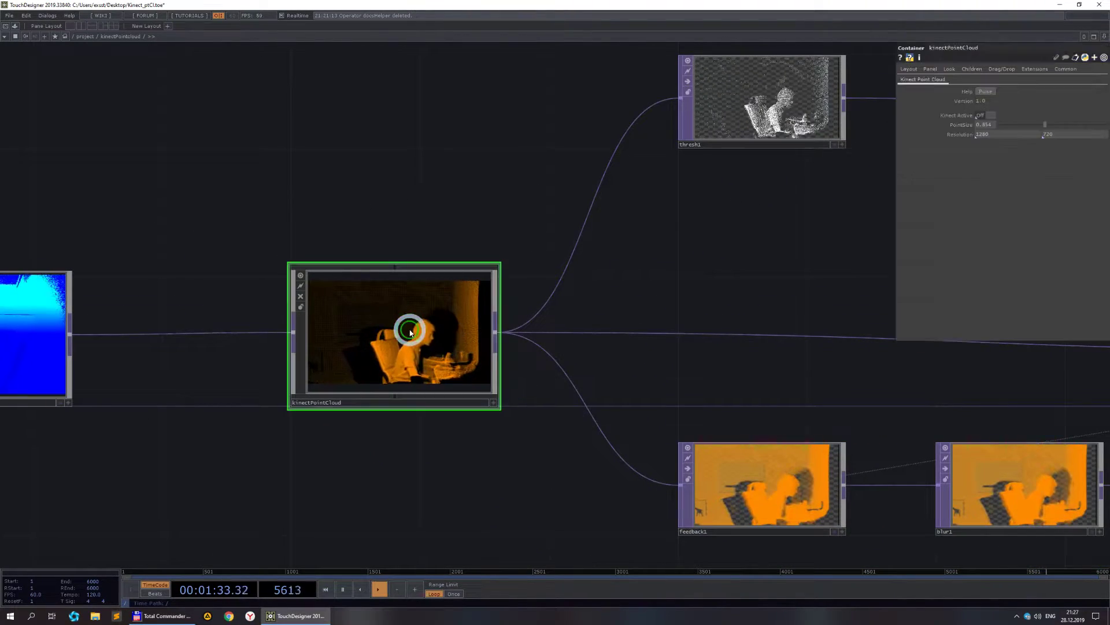
pyautogui.moveTo(1056, 126); pyautogui.dragTo(1025, 126)
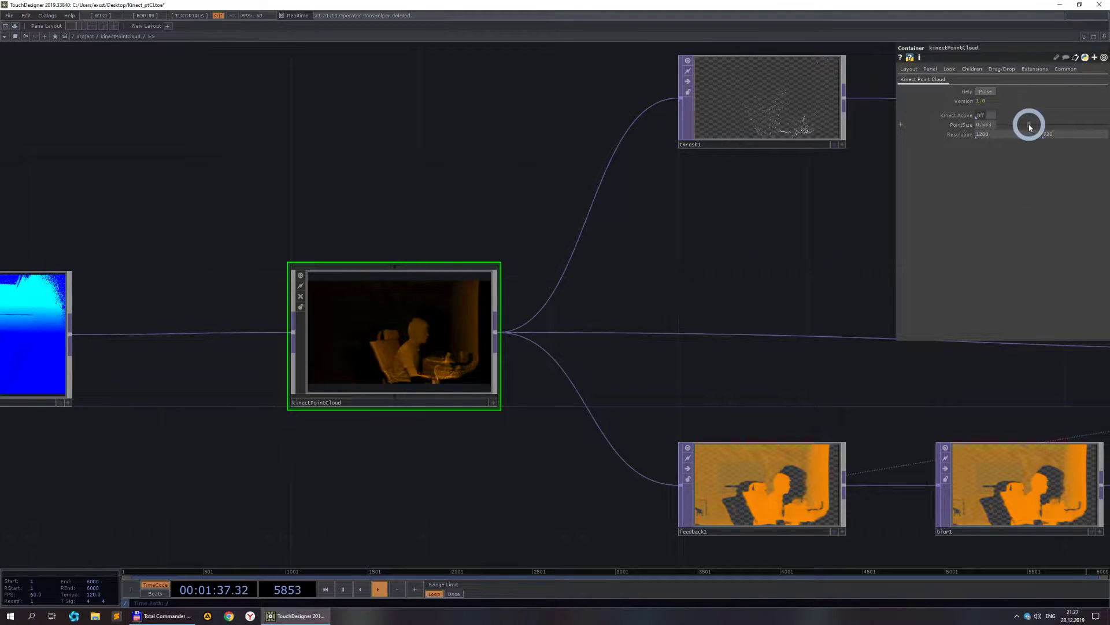
# - Lower the Threshold value of thresh1 to 0.286
pyautogui.moveTo(812, 236); pyautogui.dragTo(636, 267)
pyautogui.click(617, 174)
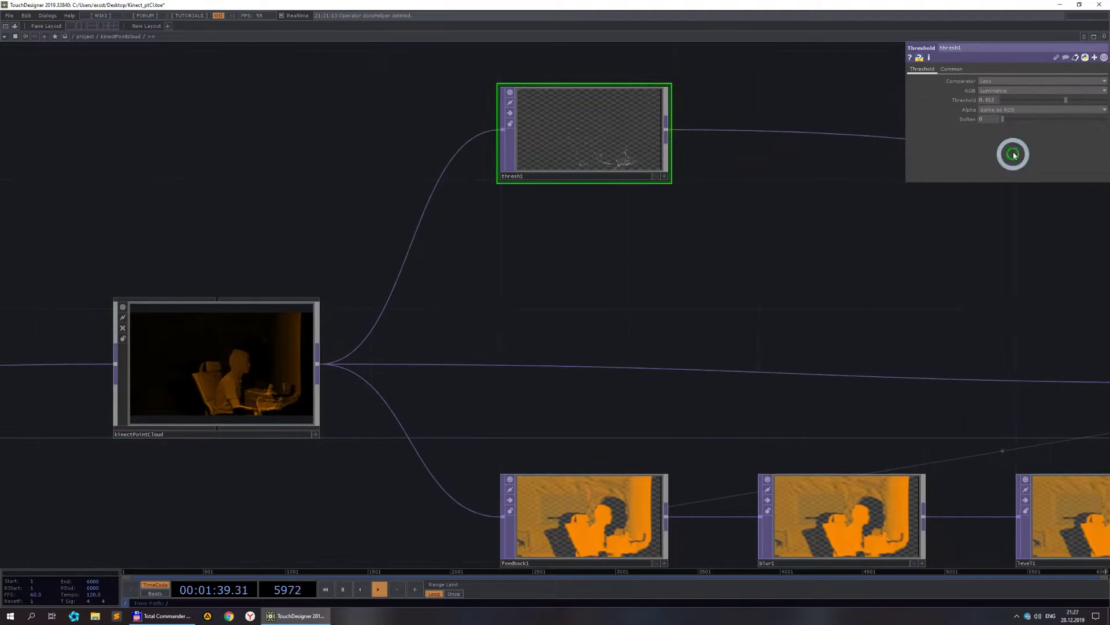
pyautogui.moveTo(1050, 102); pyautogui.dragTo(1032, 100)
# - Examine the highlighted points over the trails in comp2 and review the whole node network
pyautogui.moveTo(538, 324); pyautogui.dragTo(23, 330)
pyautogui.moveTo(879, 444); pyautogui.dragTo(525, 376)
pyautogui.scroll(5, 461, 186)
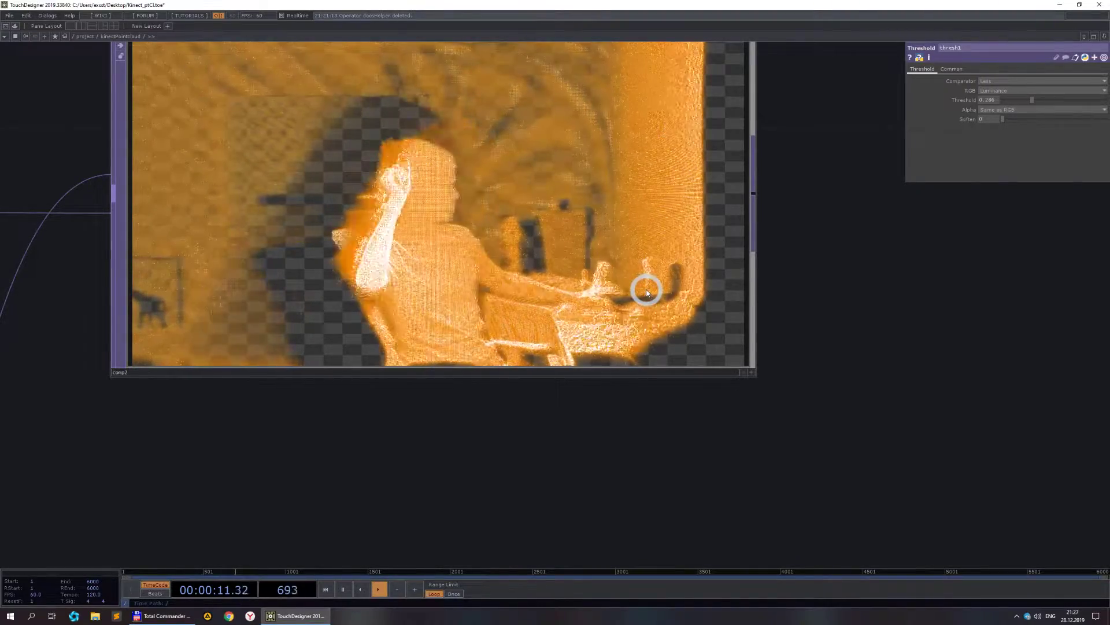
pyautogui.scroll(-5, 647, 292)
pyautogui.moveTo(801, 375); pyautogui.dragTo(841, 363)
pyautogui.scroll(-4, 816, 323)
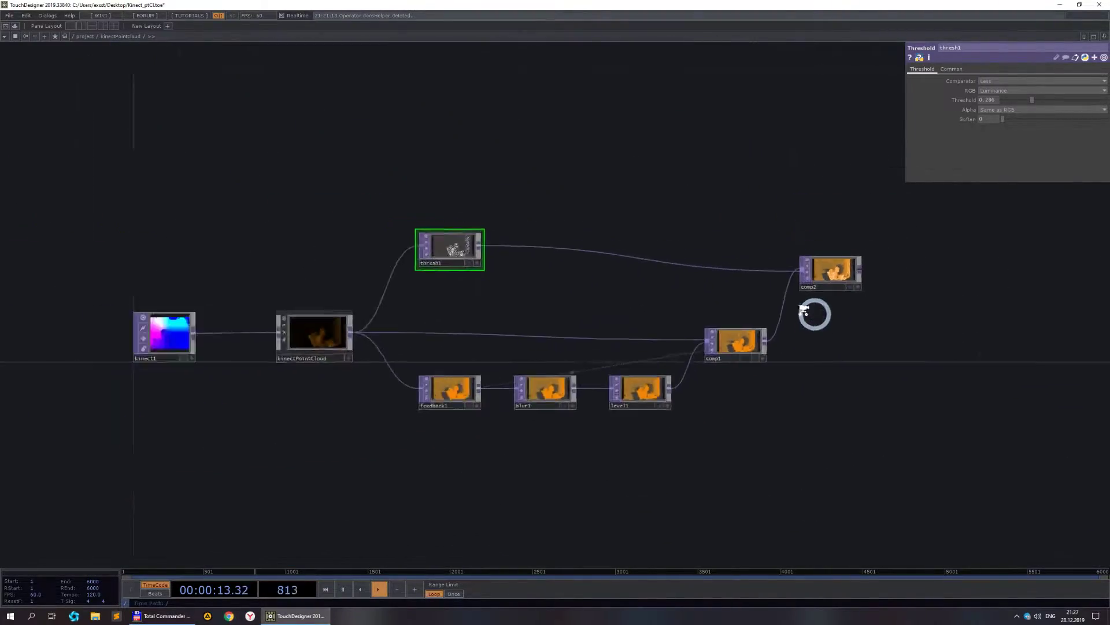
pyautogui.scroll(4, 471, 322)
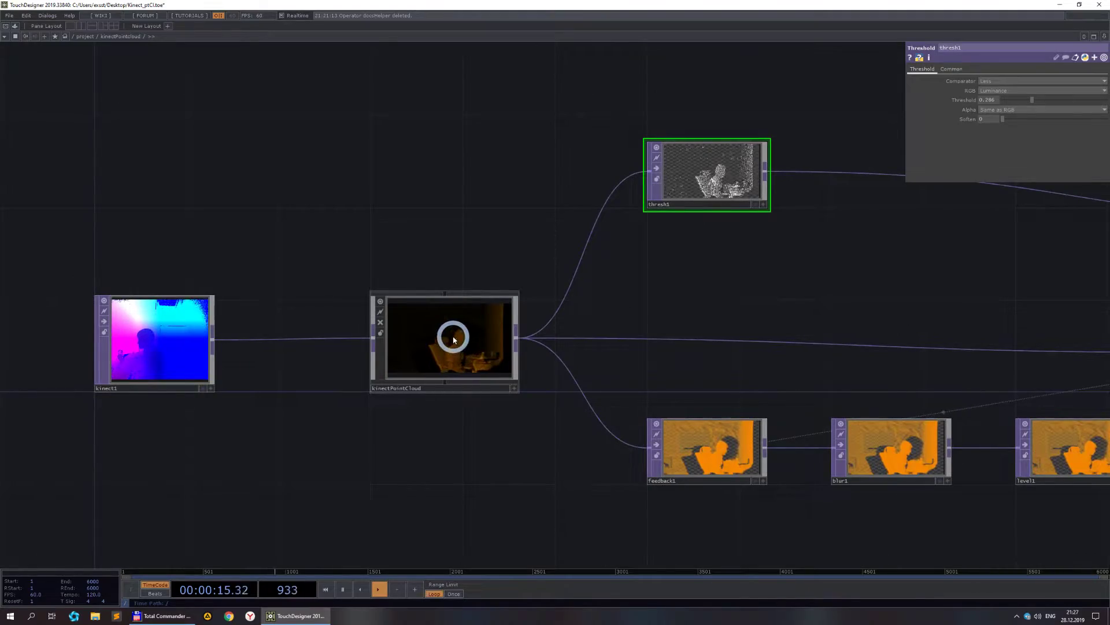
# - Inside the kinectPointCloud component, set line1's Point Far Color to dark blue and its Distance Far to about 10.2
pyautogui.scroll(-2, 457, 336)
pyautogui.scroll(5, 451, 336)
pyautogui.moveTo(766, 433); pyautogui.dragTo(98, 356)
pyautogui.click(416, 347)
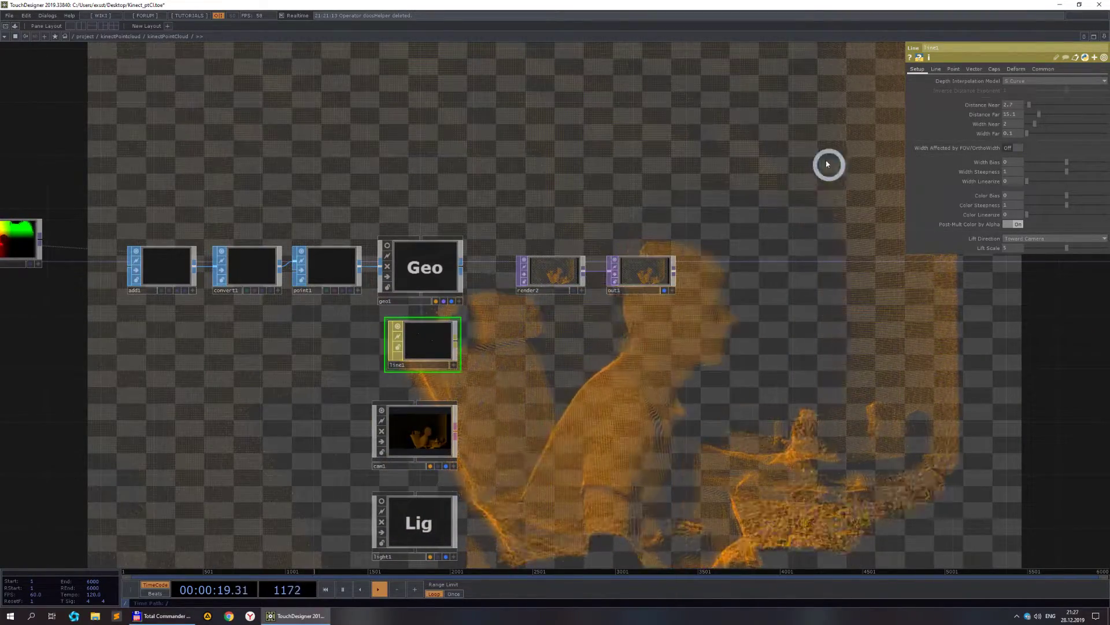
pyautogui.click(953, 71)
pyautogui.click(1016, 153)
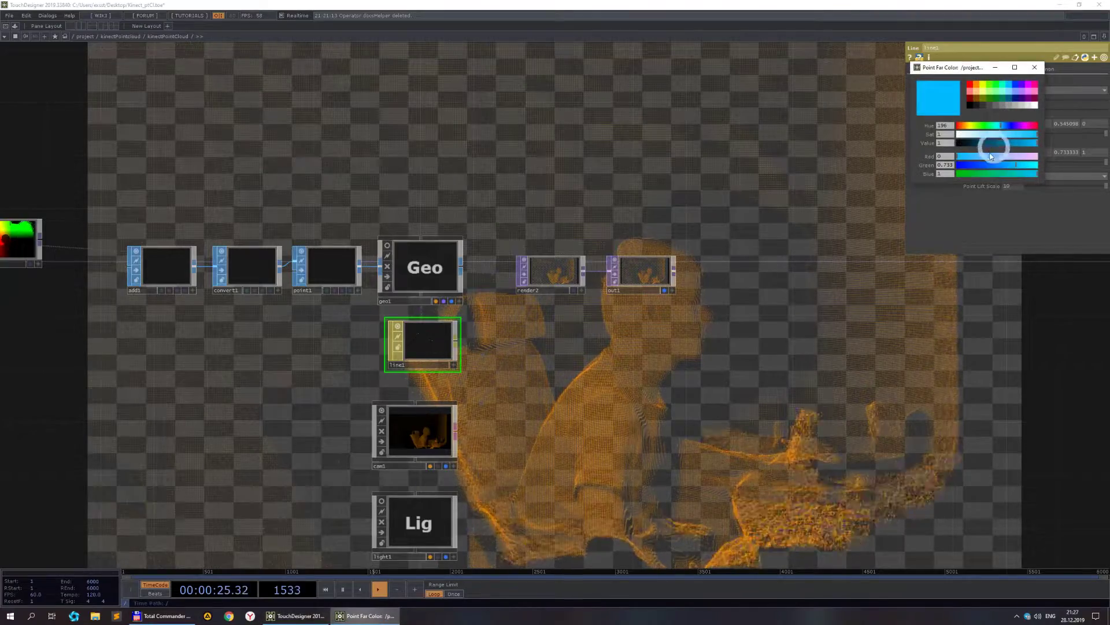
pyautogui.moveTo(1015, 167); pyautogui.dragTo(986, 144)
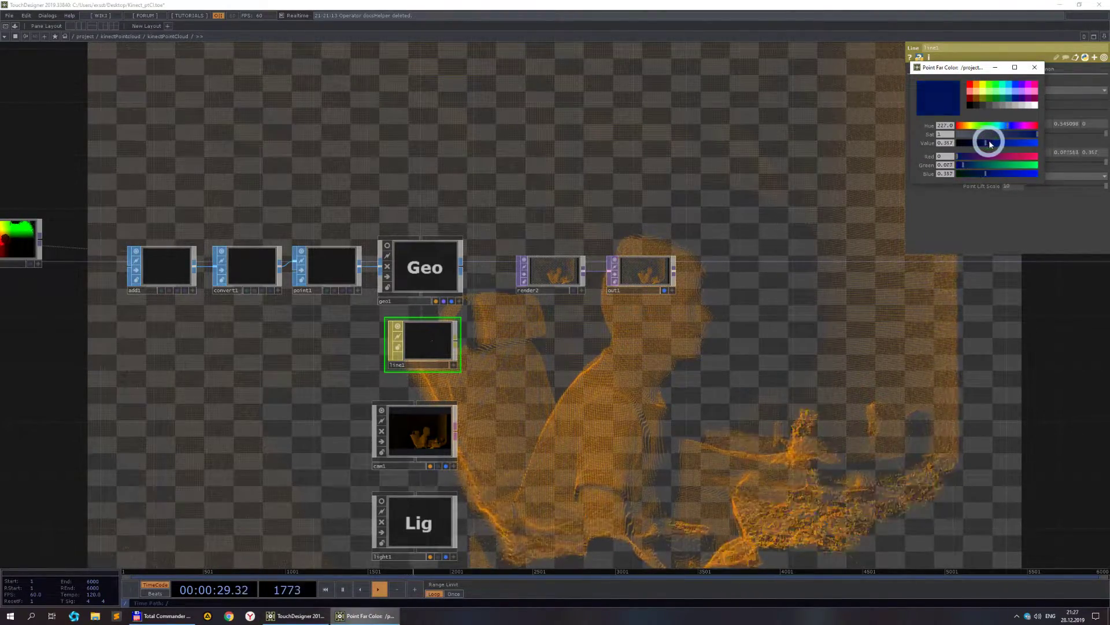
pyautogui.click(1034, 67)
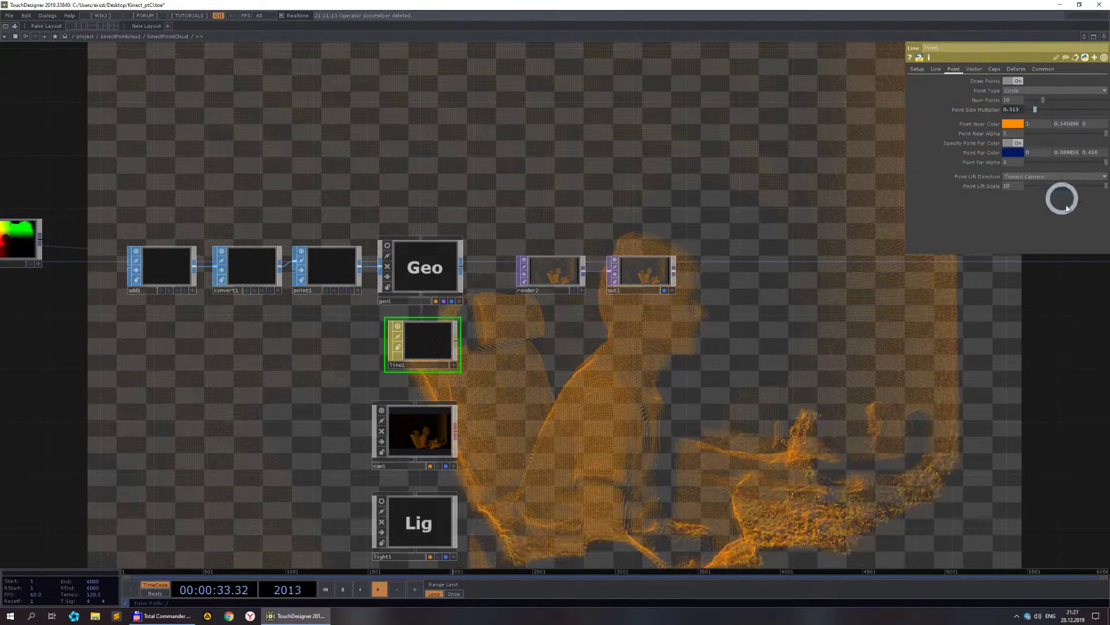
pyautogui.click(922, 71)
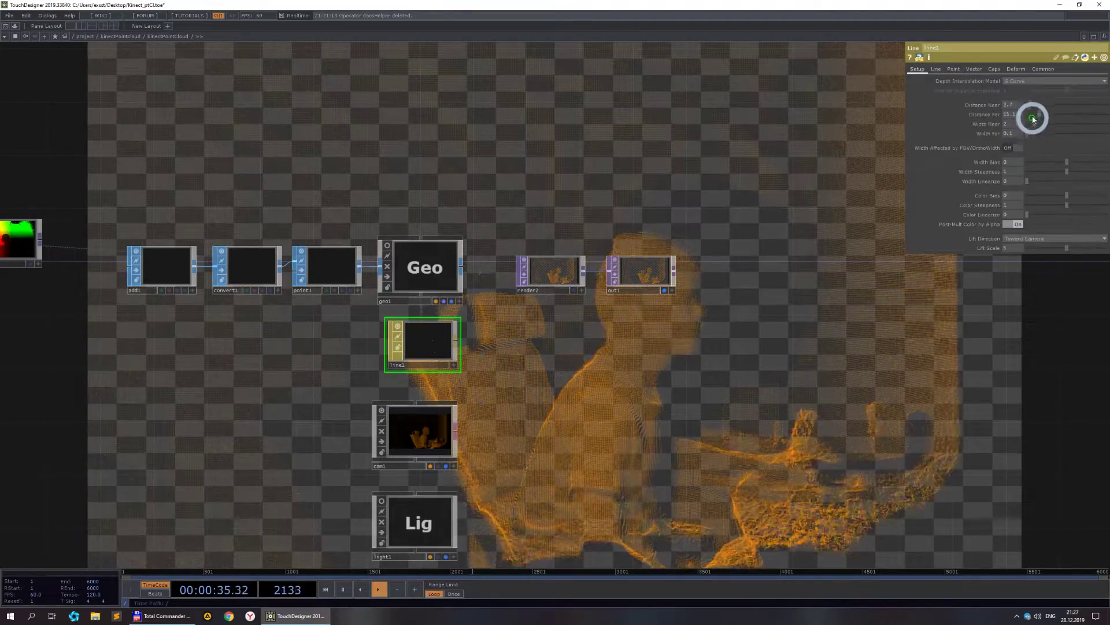
pyautogui.moveTo(1069, 116); pyautogui.dragTo(1036, 116)
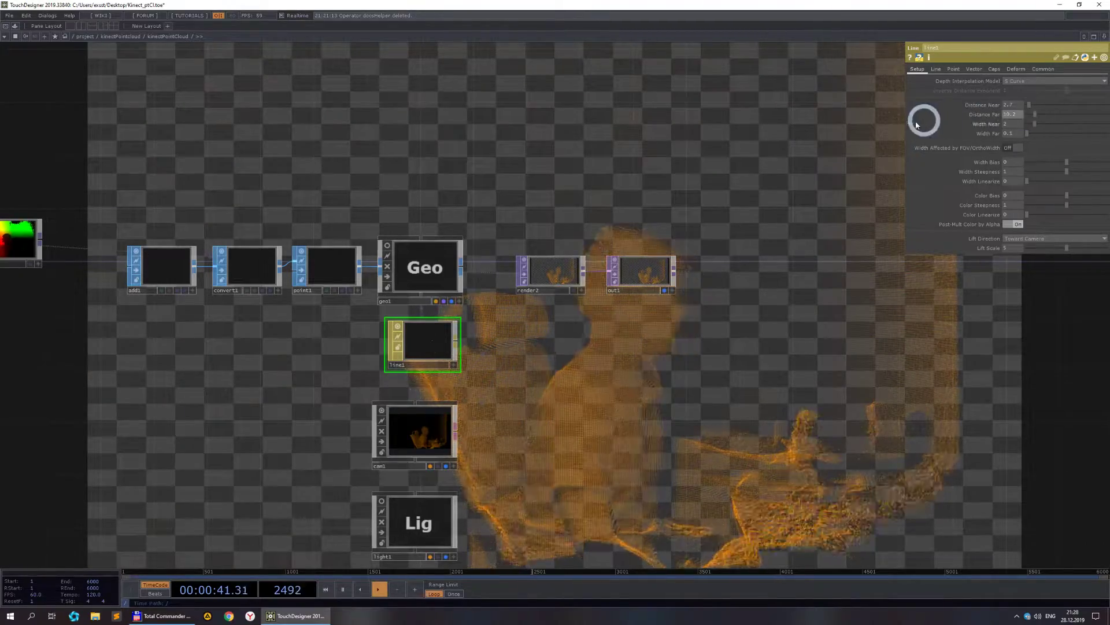
# - Split the workspace into two side-by-side network views, one inside kinectPointCloud and the other showing the parent network around that component
pyautogui.scroll(-3, 478, 141)
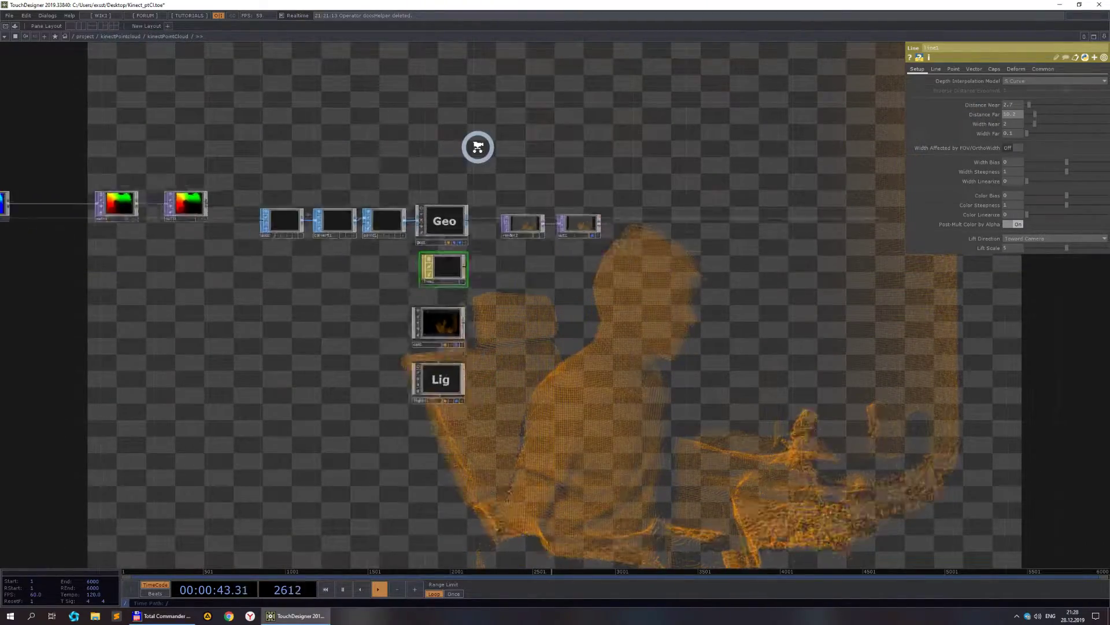
pyautogui.moveTo(394, 94); pyautogui.dragTo(734, 177)
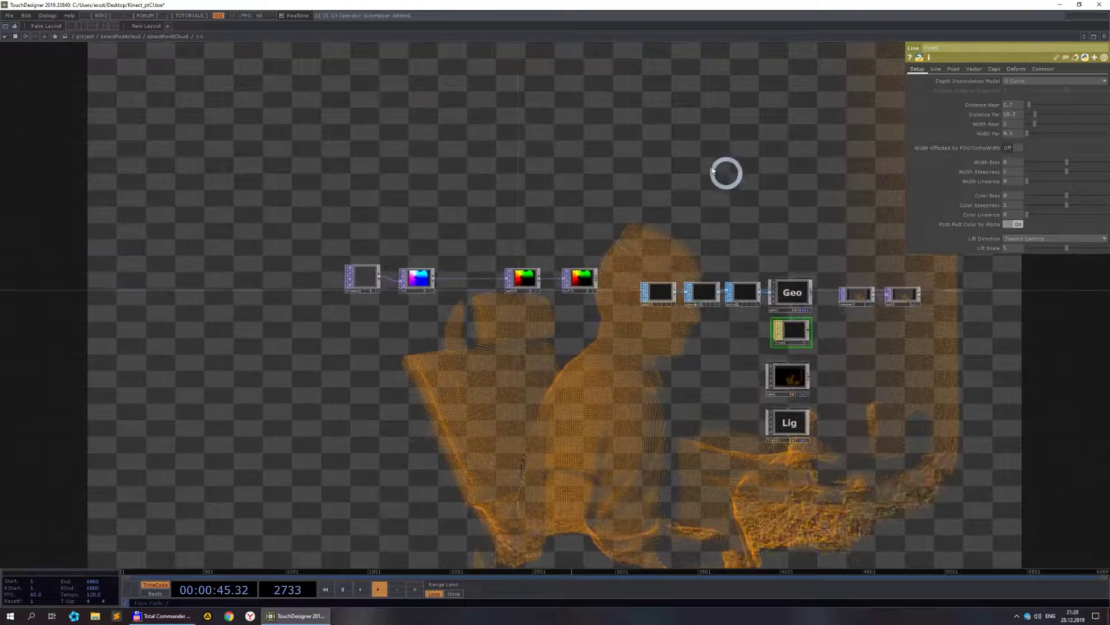
pyautogui.click(81, 26)
pyautogui.press('h')
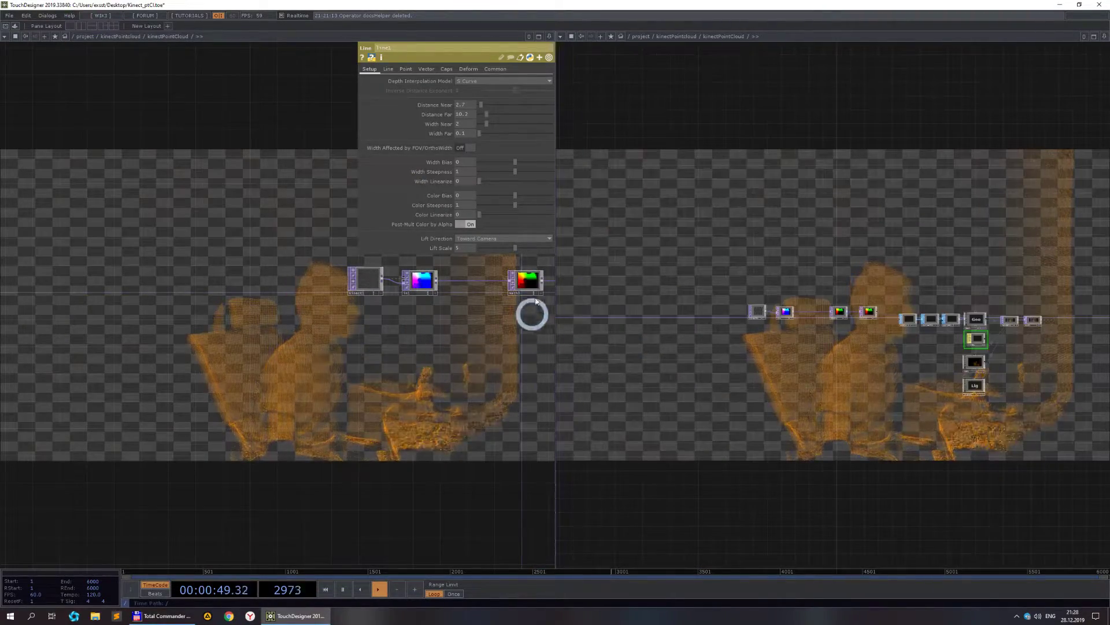
pyautogui.click(676, 36)
pyautogui.moveTo(790, 266); pyautogui.dragTo(737, 279)
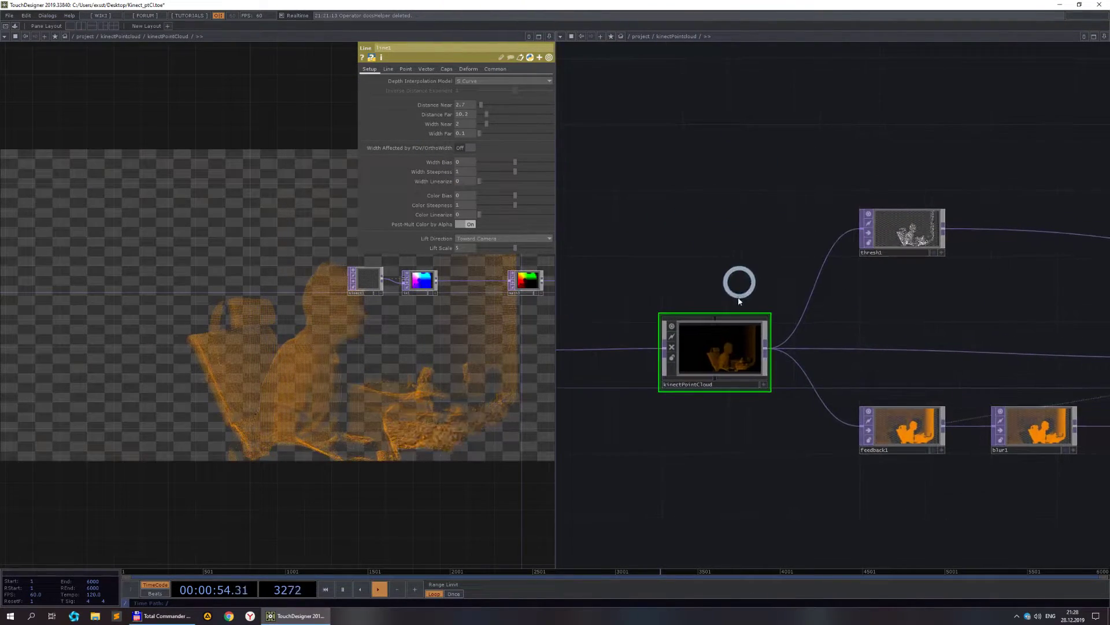
# - Customize the kinectPointCloud component by adding a Float parameter named DistNear with a range maximum of 5
pyautogui.rightClick(730, 351)
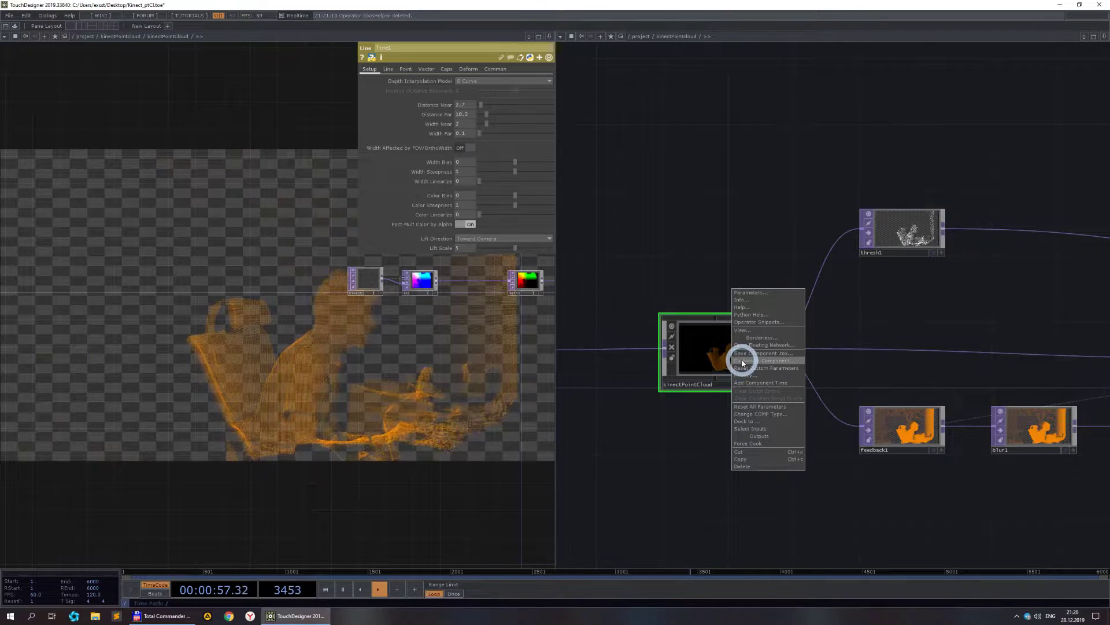
pyautogui.click(742, 361)
pyautogui.moveTo(581, 147); pyautogui.dragTo(828, 114)
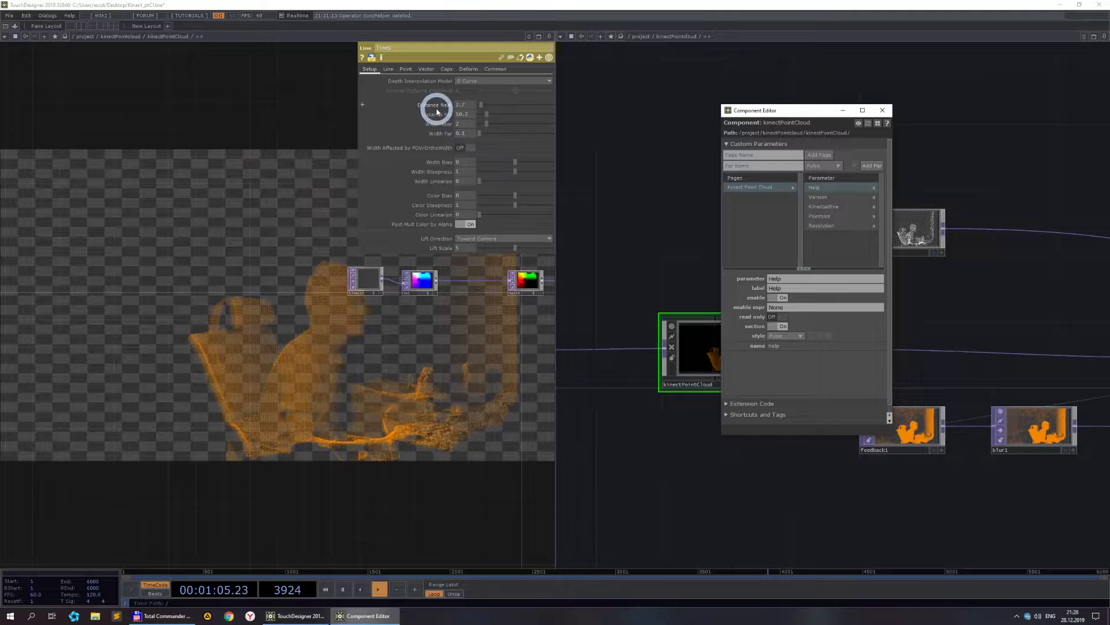
pyautogui.click(825, 227)
pyautogui.click(829, 167)
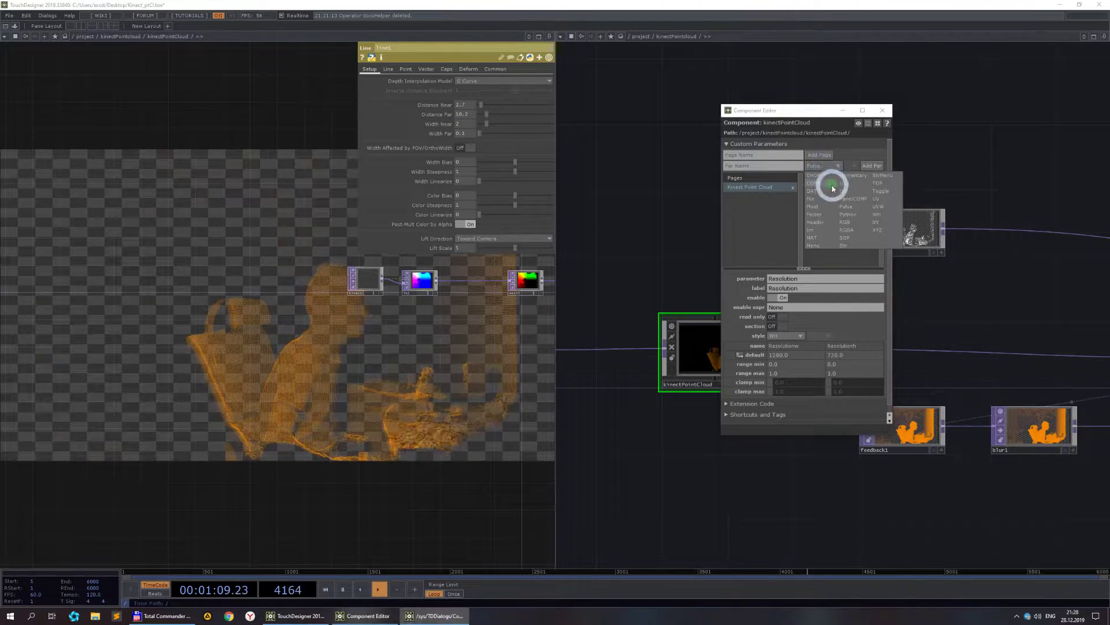
pyautogui.click(821, 207)
pyautogui.click(753, 166)
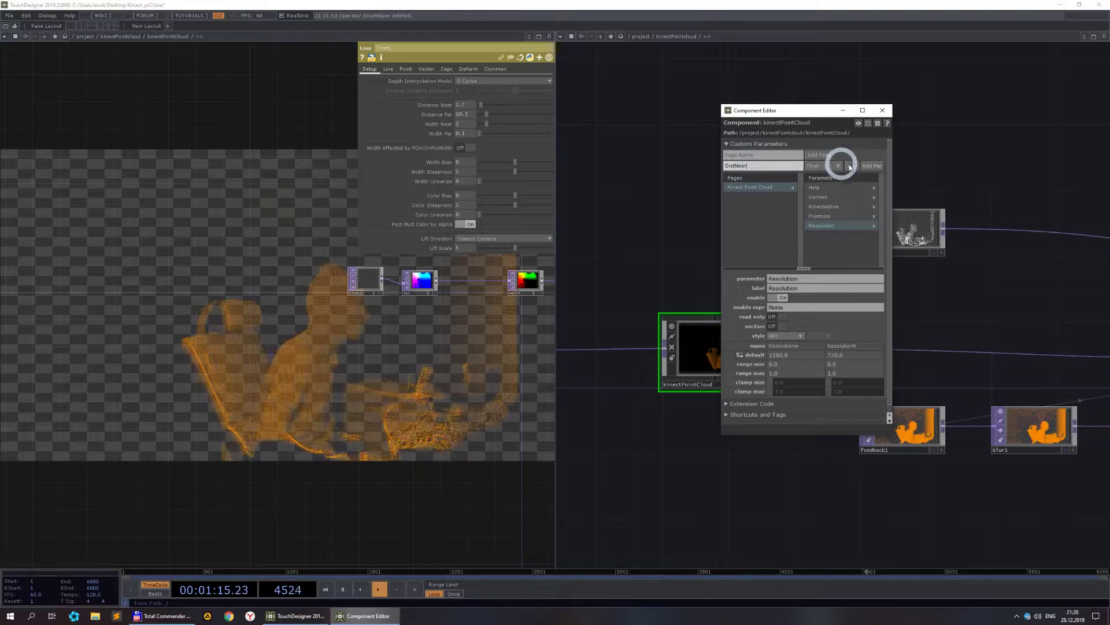
pyautogui.click(873, 165)
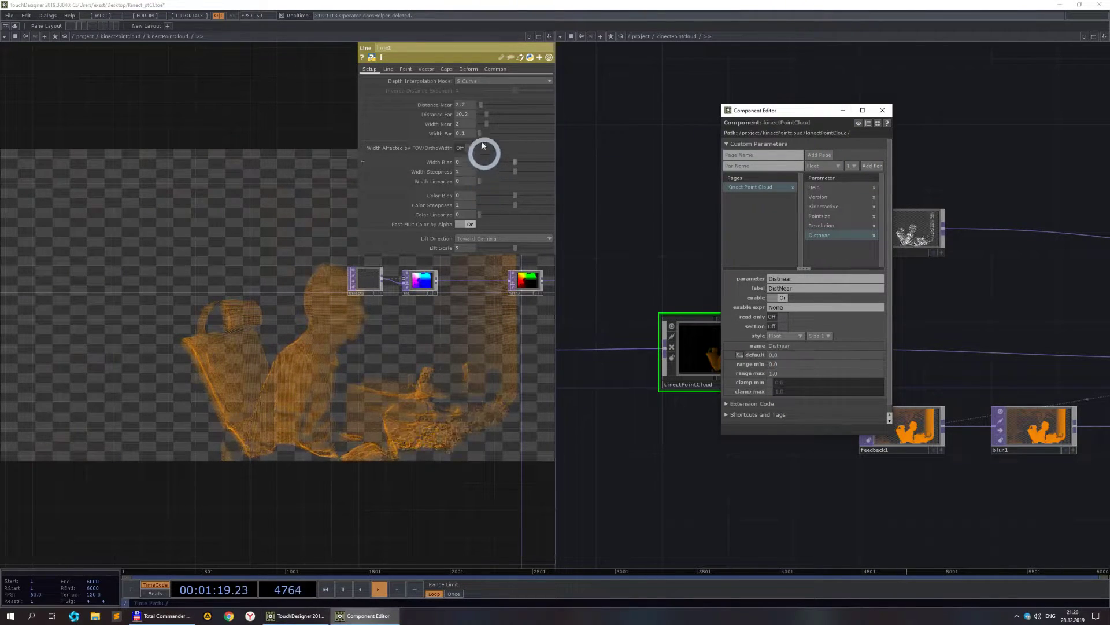
pyautogui.write('5')
pyautogui.press('Return')
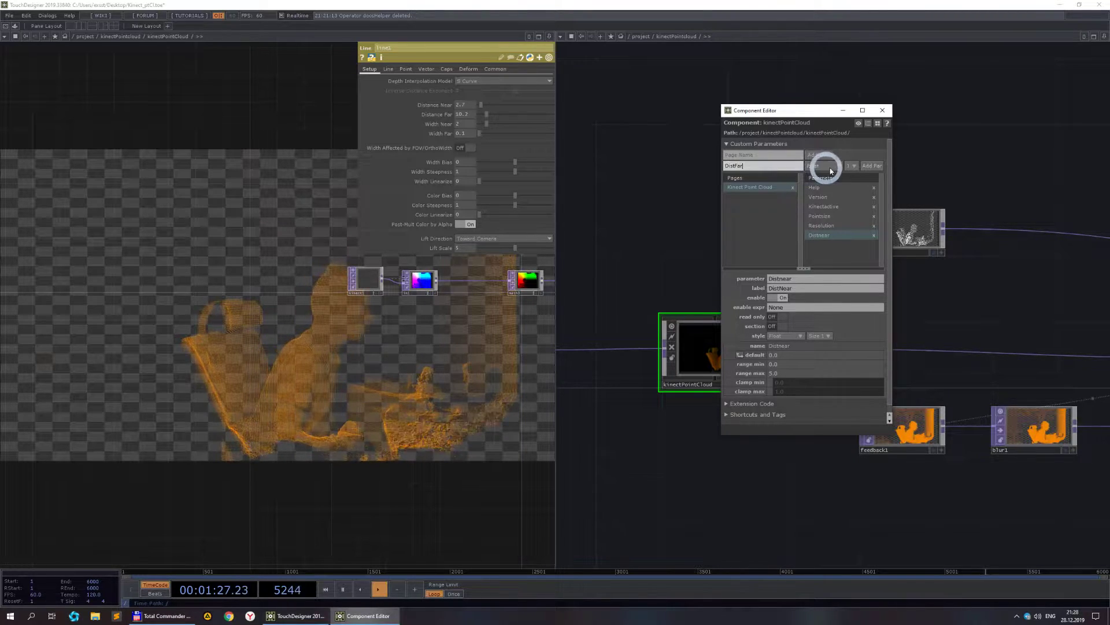
# - Add a Float parameter named DistFar to kinectPointCloud with a range maximum of 20
pyautogui.click(879, 170)
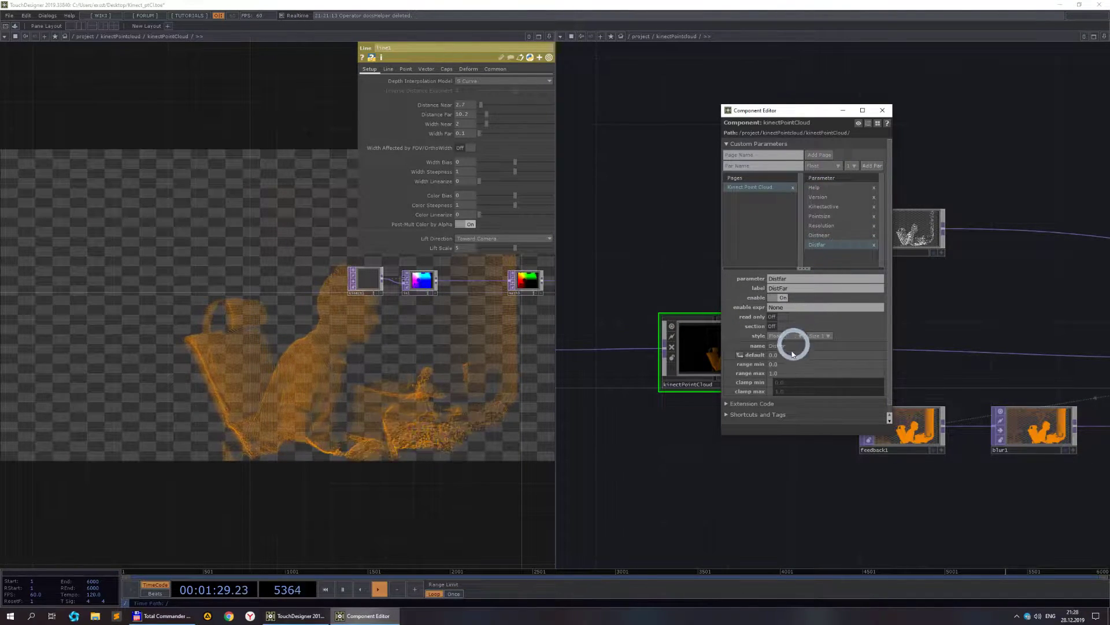
pyautogui.click(783, 376)
pyautogui.click(746, 373)
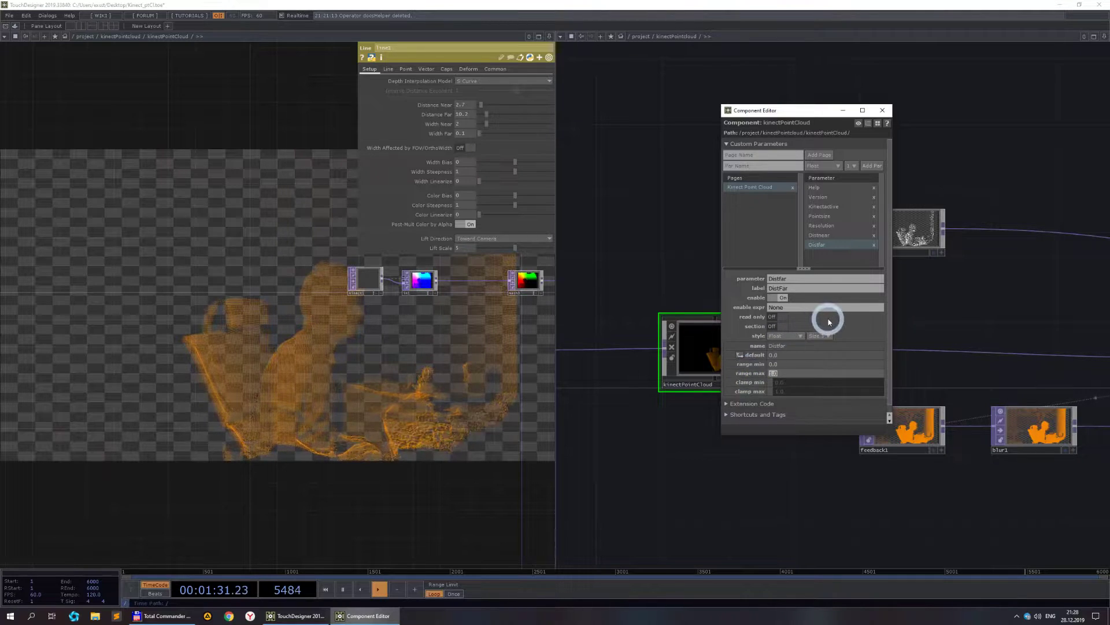
pyautogui.write('20')
pyautogui.click(778, 235)
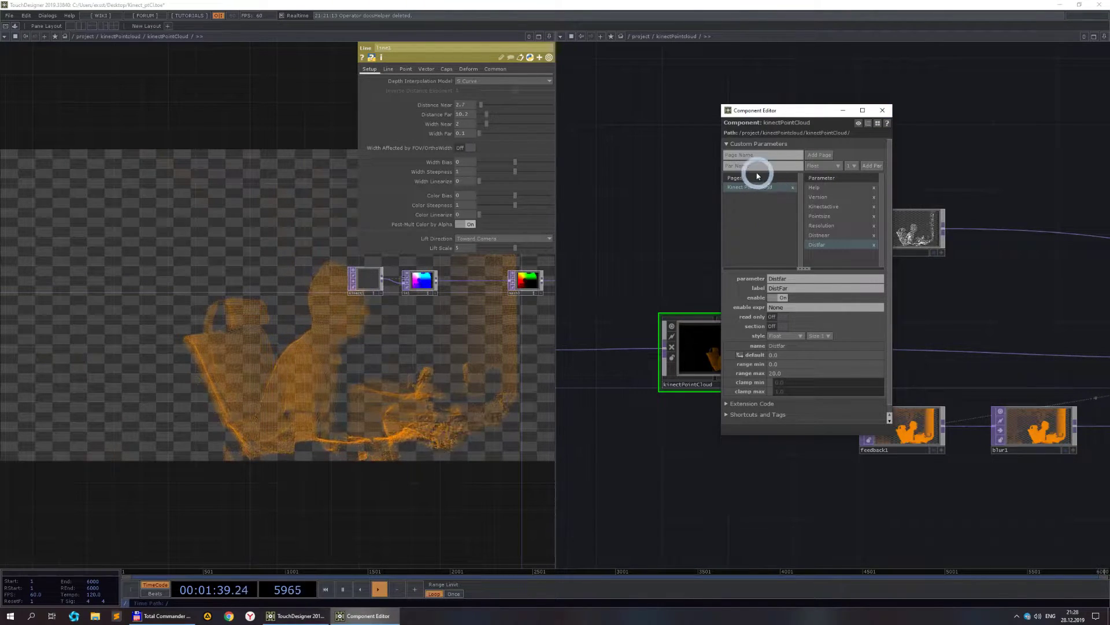
pyautogui.click(798, 240)
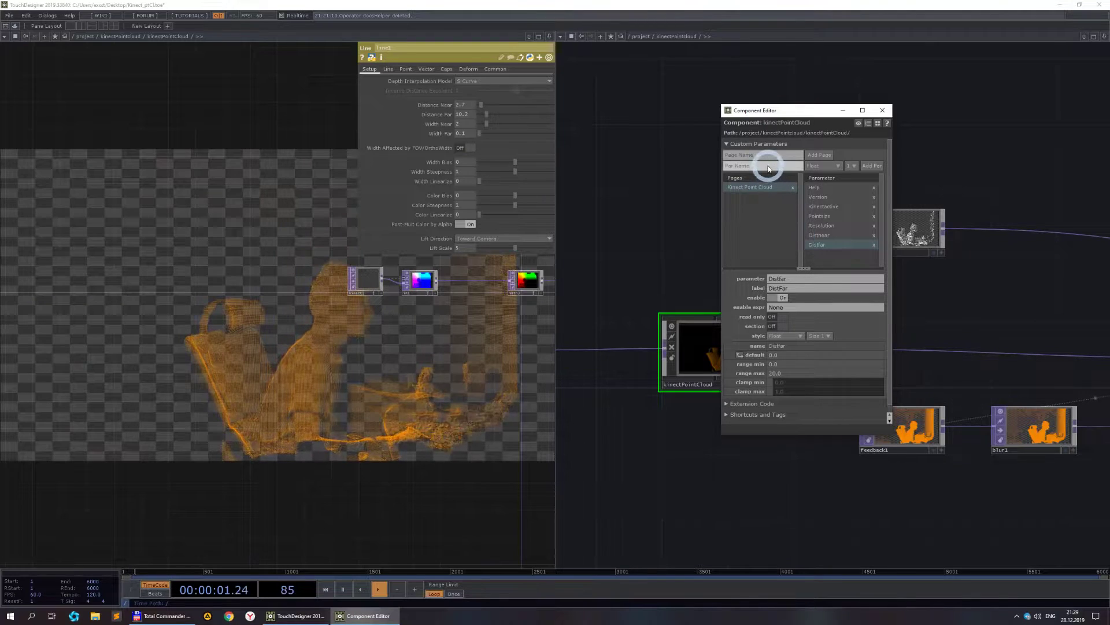
# - Add an RGBA custom parameter named ColorNear to kinectPointCloud
pyautogui.click(828, 168)
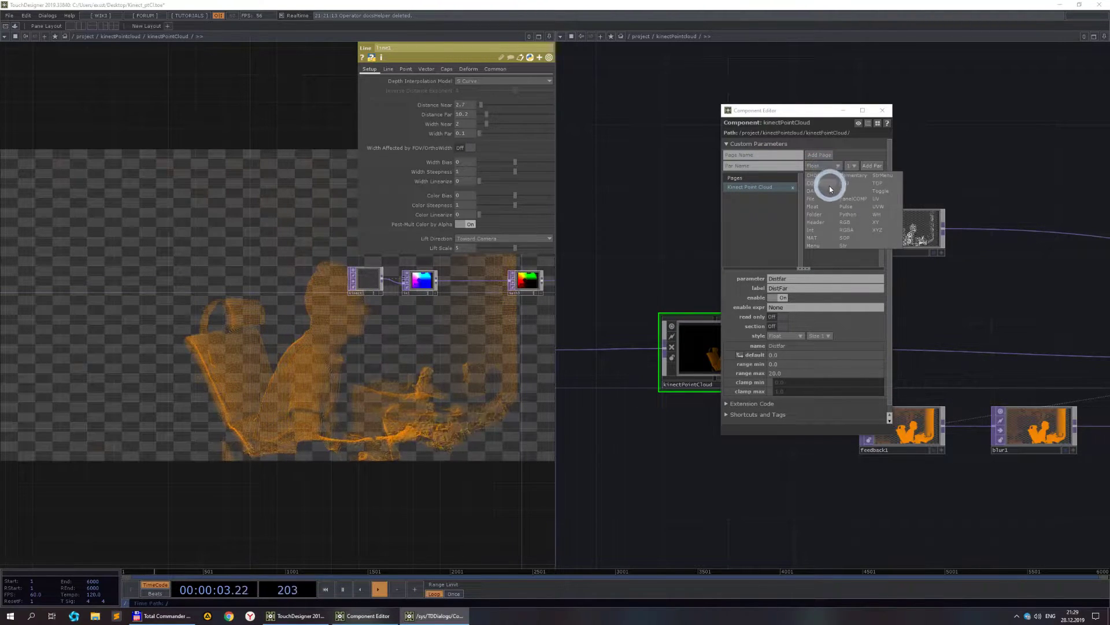
pyautogui.click(847, 234)
pyautogui.click(789, 202)
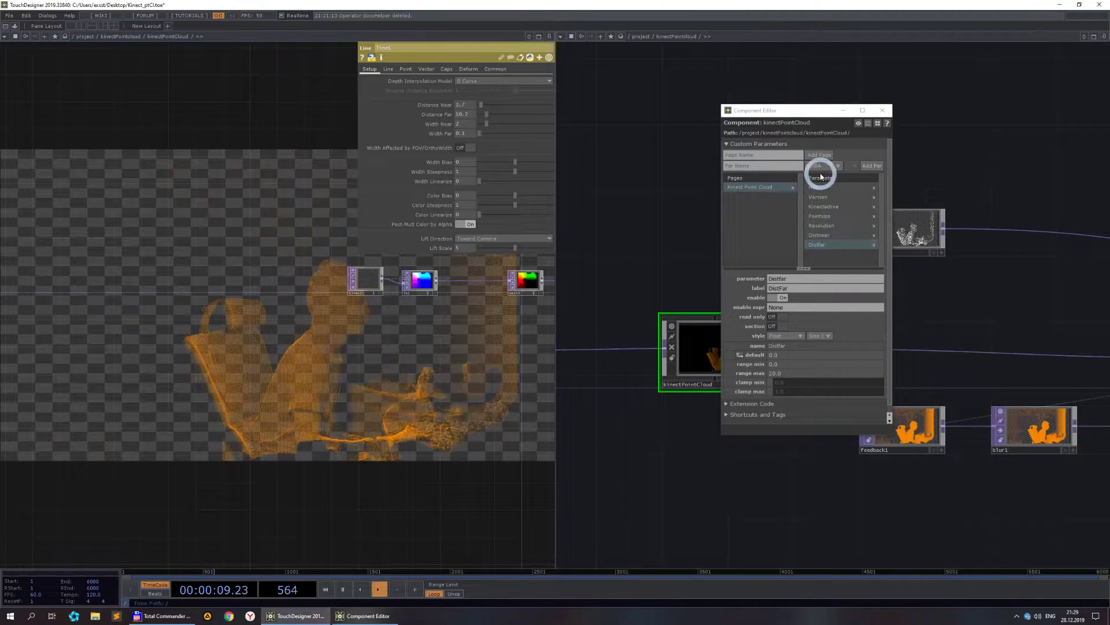
pyautogui.click(758, 174)
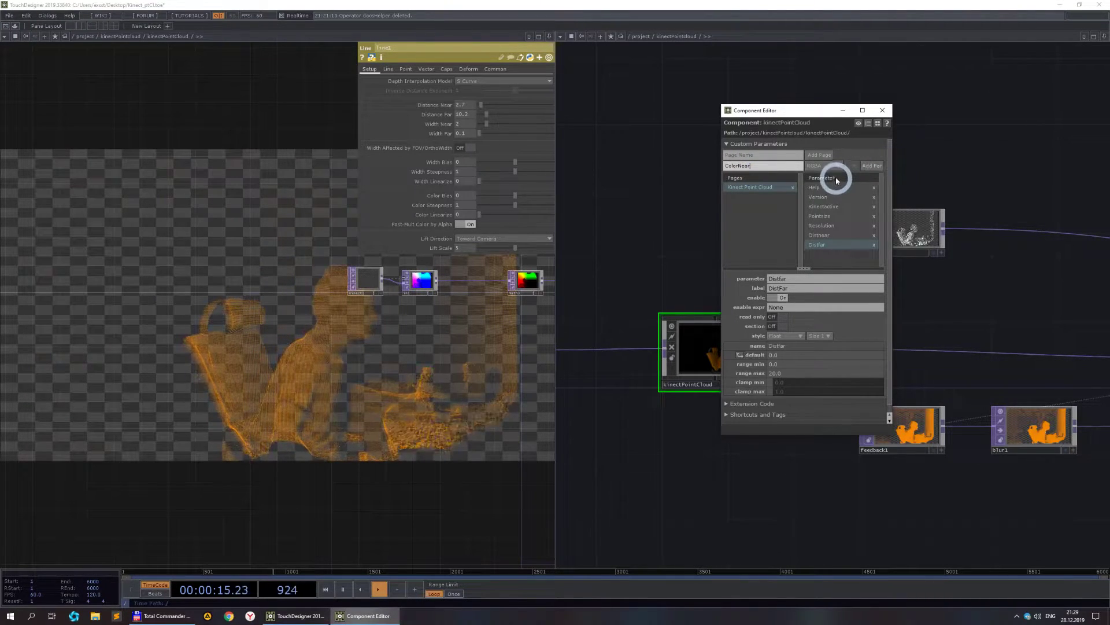
pyautogui.click(869, 168)
# - Add an RGBA custom parameter named ColorFar to kinectPointCloud and close the Component Editor
pyautogui.click(786, 168)
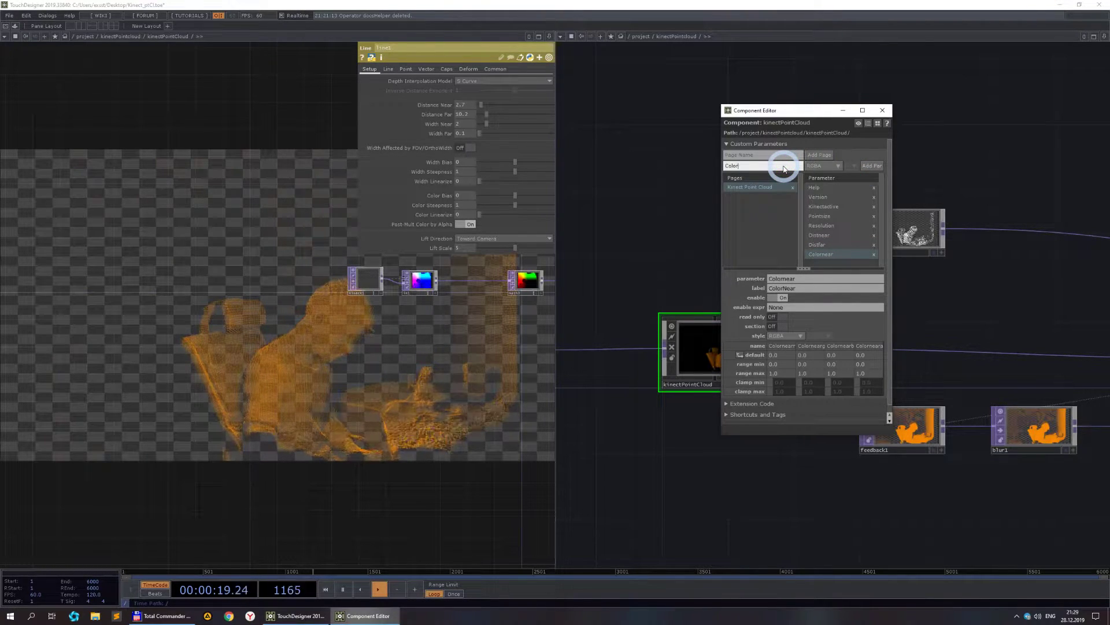
pyautogui.click(817, 177)
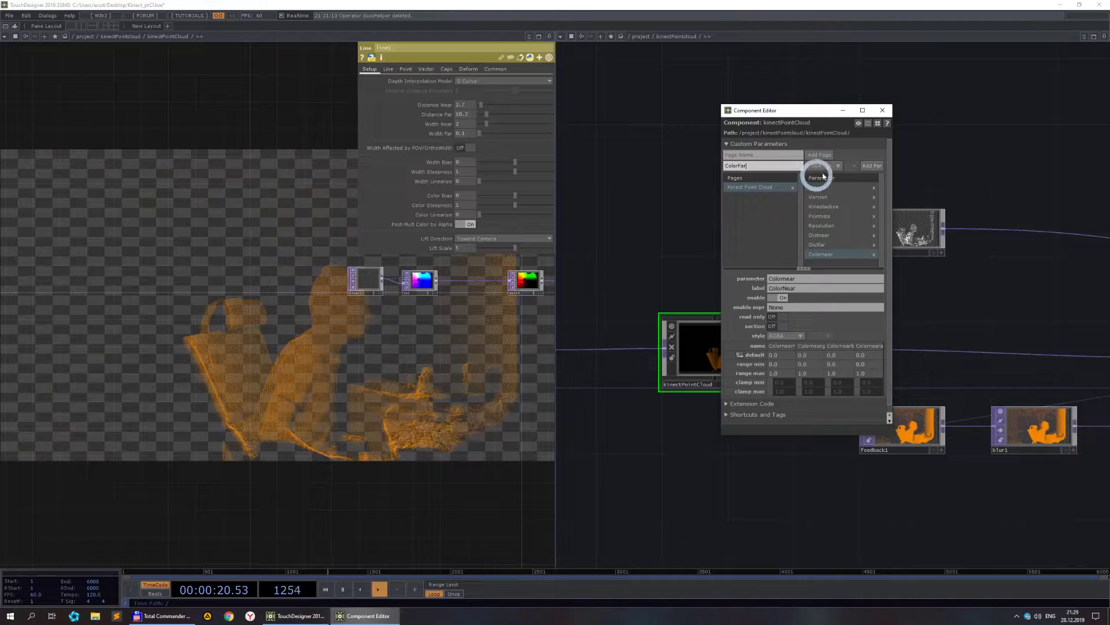
pyautogui.click(876, 168)
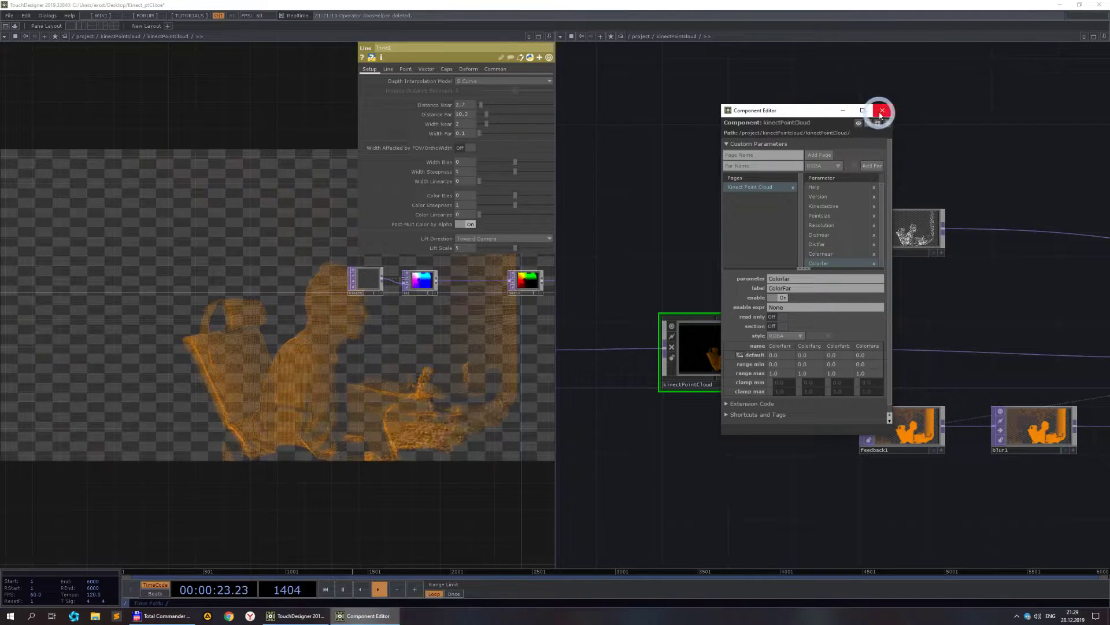
pyautogui.click(881, 111)
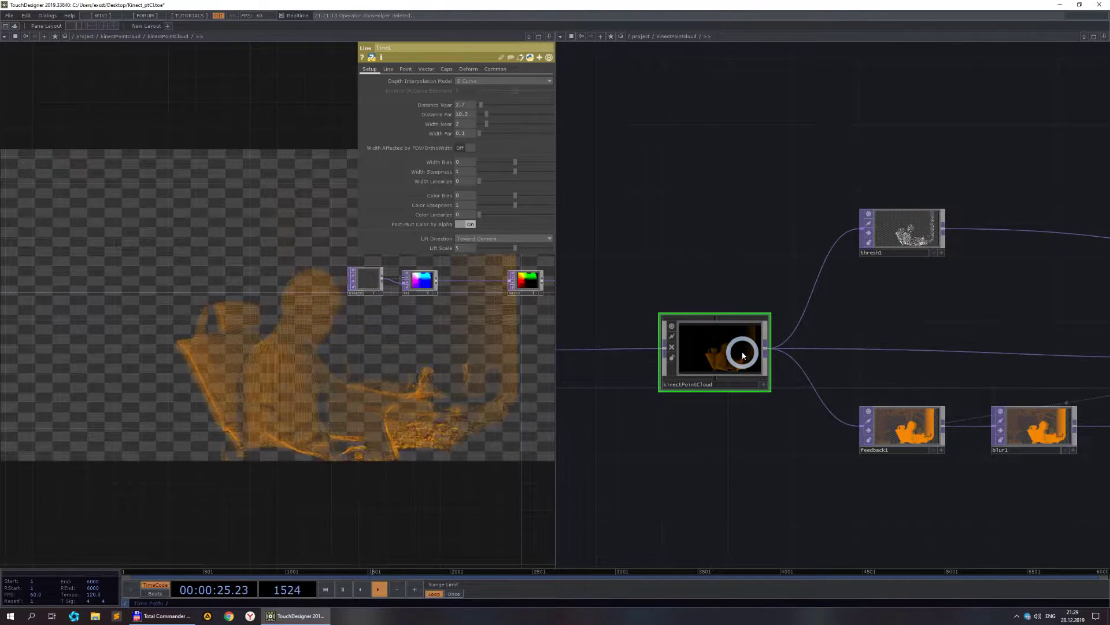
# - Show kinectPointCloud's parameters and link line1's Distance Near to the component's DistNear parameter
pyautogui.press('p')
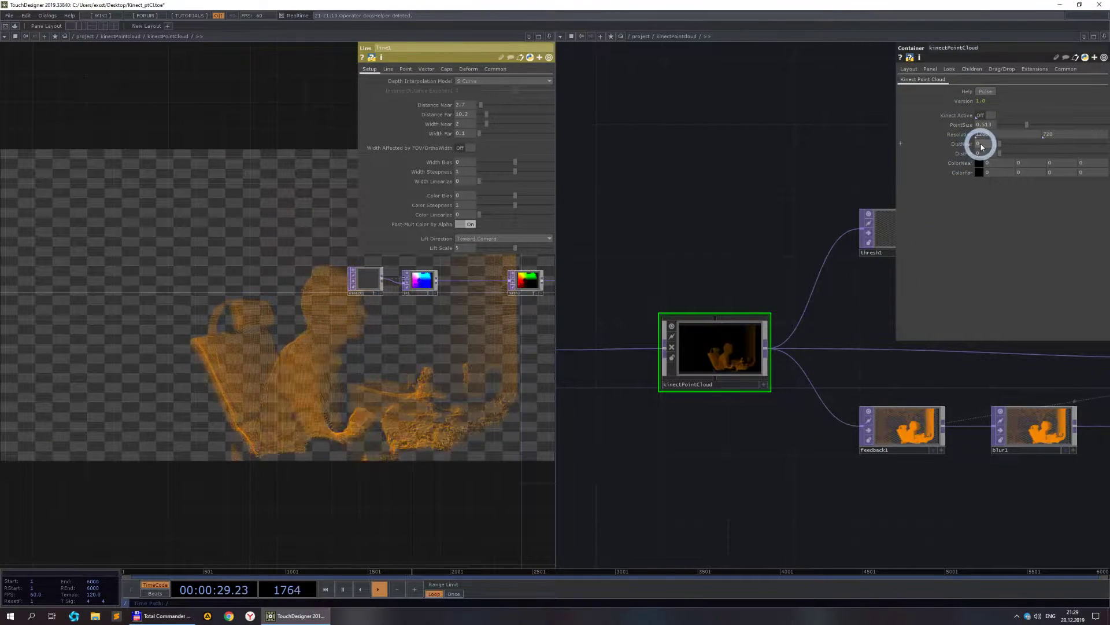
pyautogui.rightClick(982, 147)
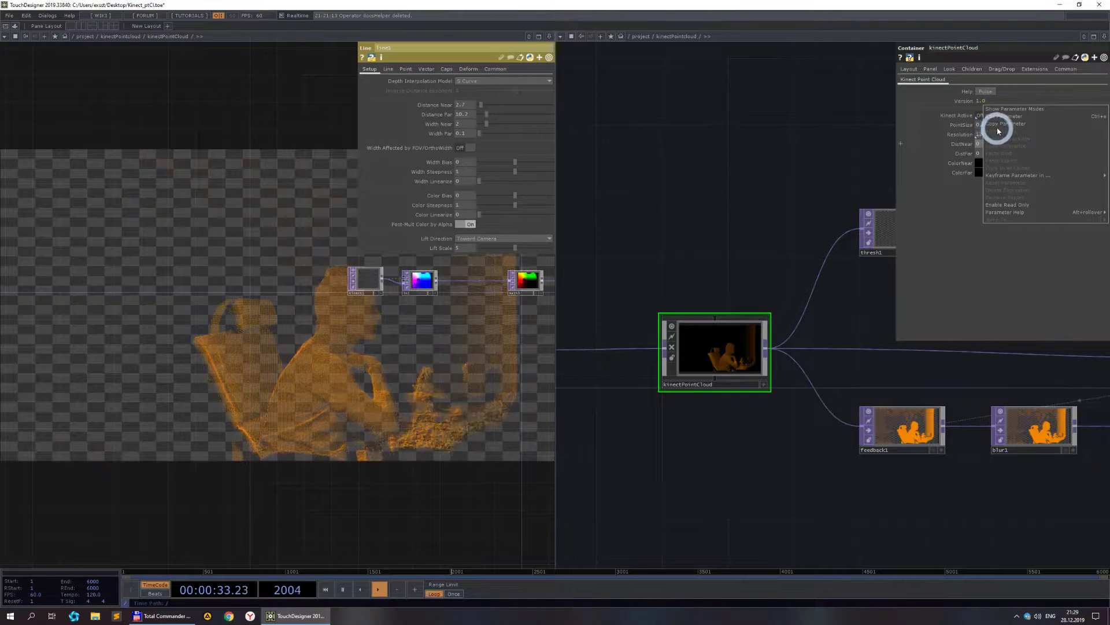
pyautogui.click(1001, 123)
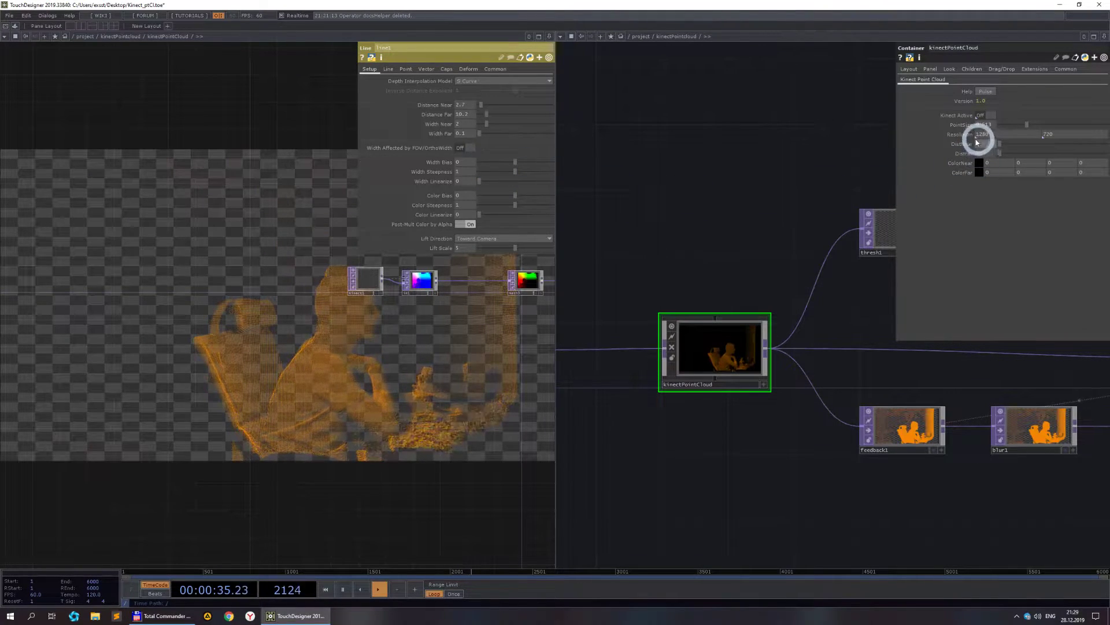
pyautogui.rightClick(466, 107)
pyautogui.click(478, 116)
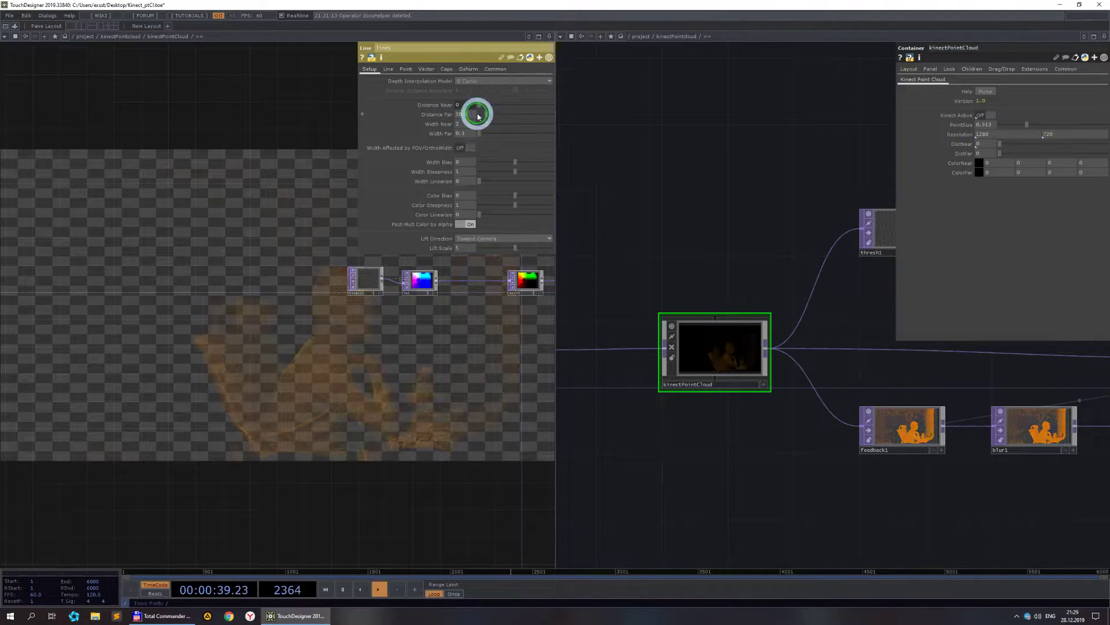
# - Test the link by adjusting kinectPointCloud's DistNear, leaving it at about 1.42
pyautogui.click(962, 153)
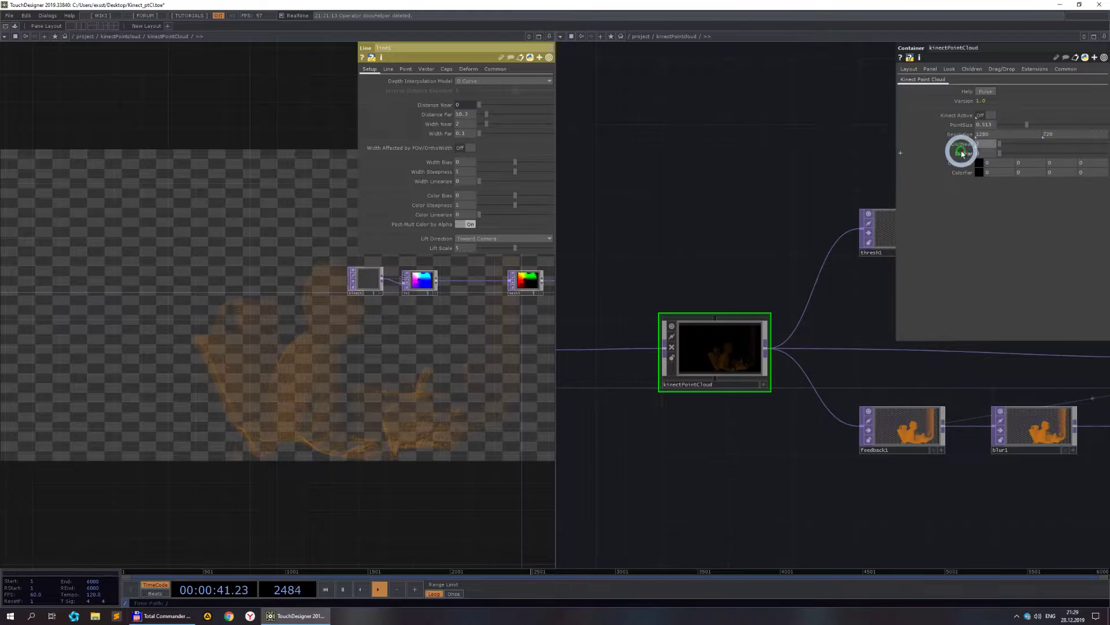
pyautogui.click(967, 190)
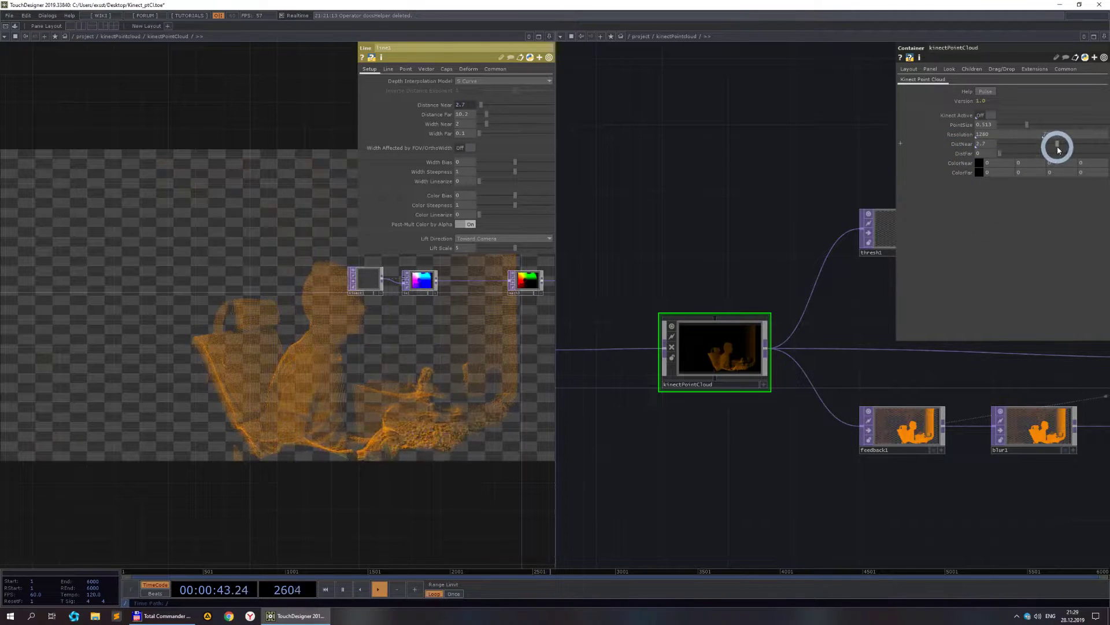
pyautogui.moveTo(1070, 148); pyautogui.dragTo(1036, 148)
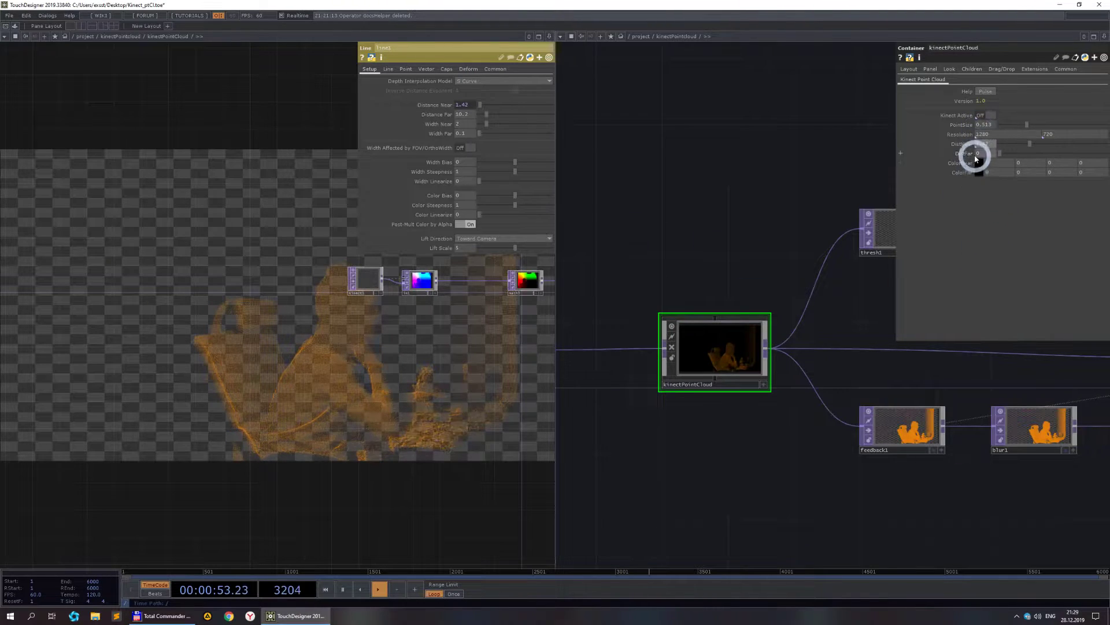
# - Link line1's Distance Far to kinectPointCloud's DistFar parameter and raise DistFar to about 15.9
pyautogui.rightClick(983, 156)
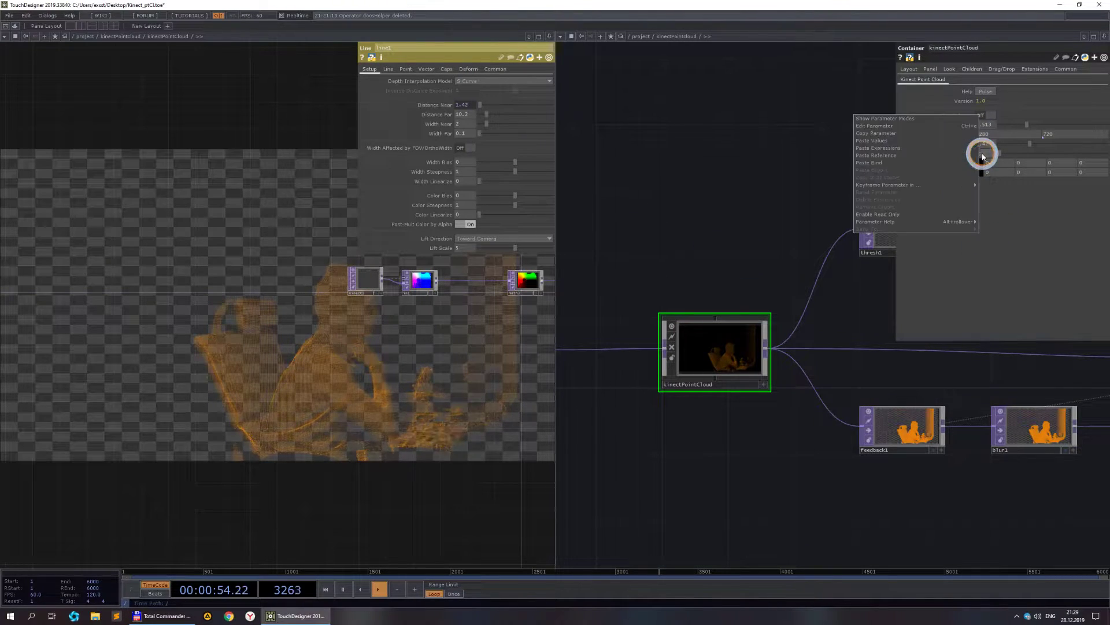
pyautogui.click(940, 134)
pyautogui.rightClick(467, 115)
pyautogui.click(483, 116)
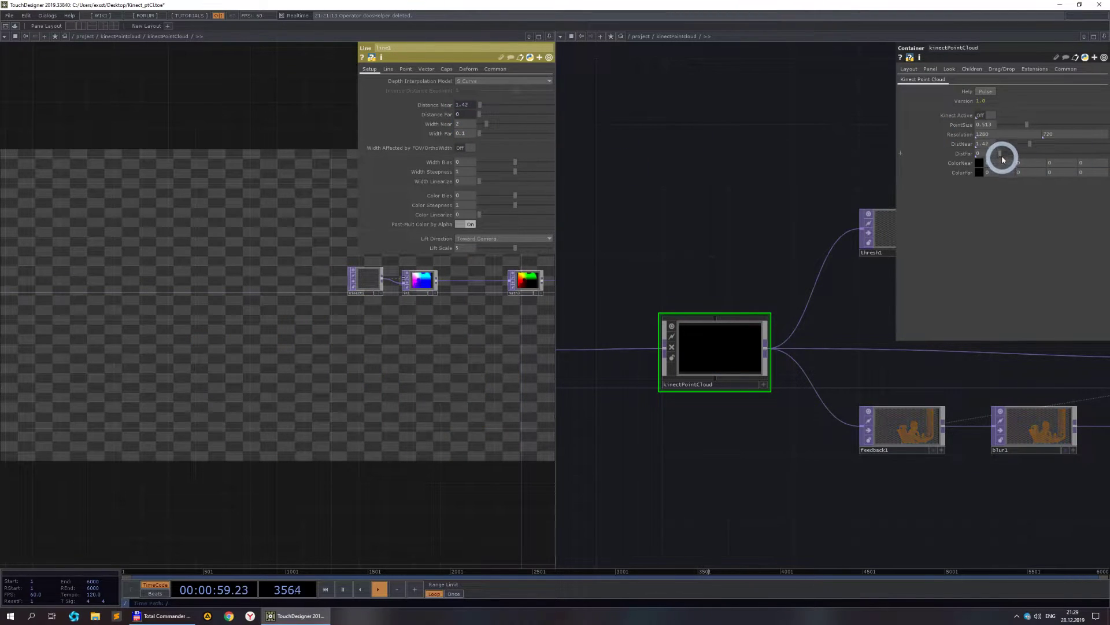
pyautogui.moveTo(1011, 156); pyautogui.dragTo(1092, 154)
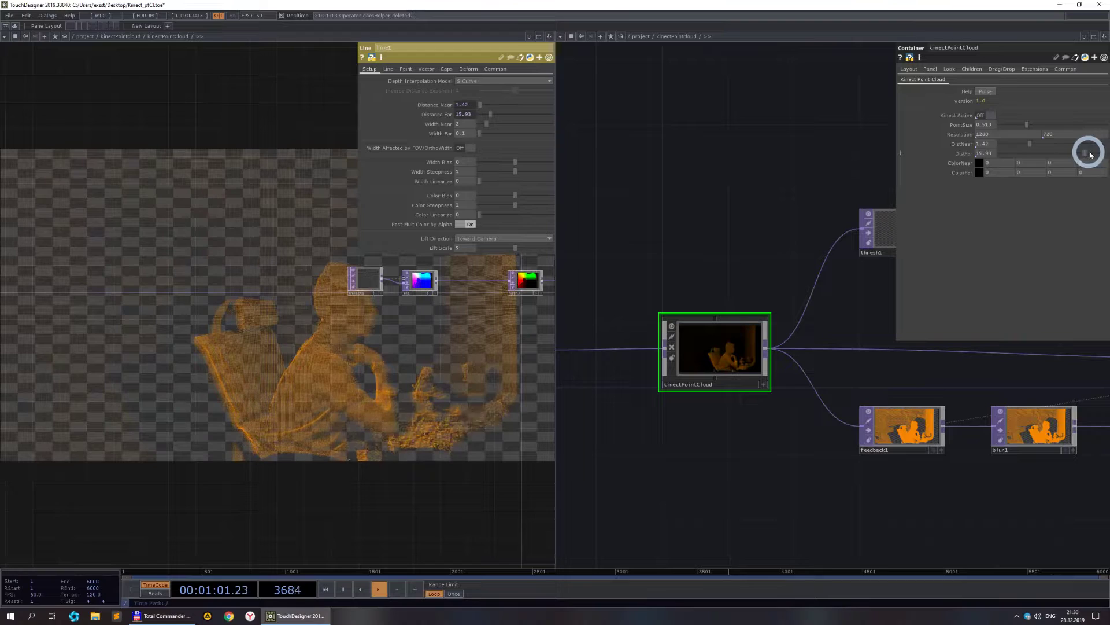
# - Show line1's point color settings and set kinectPointCloud's ColorNear to orange and ColorFar to dark blue
pyautogui.click(406, 70)
pyautogui.click(508, 152)
pyautogui.click(1073, 225)
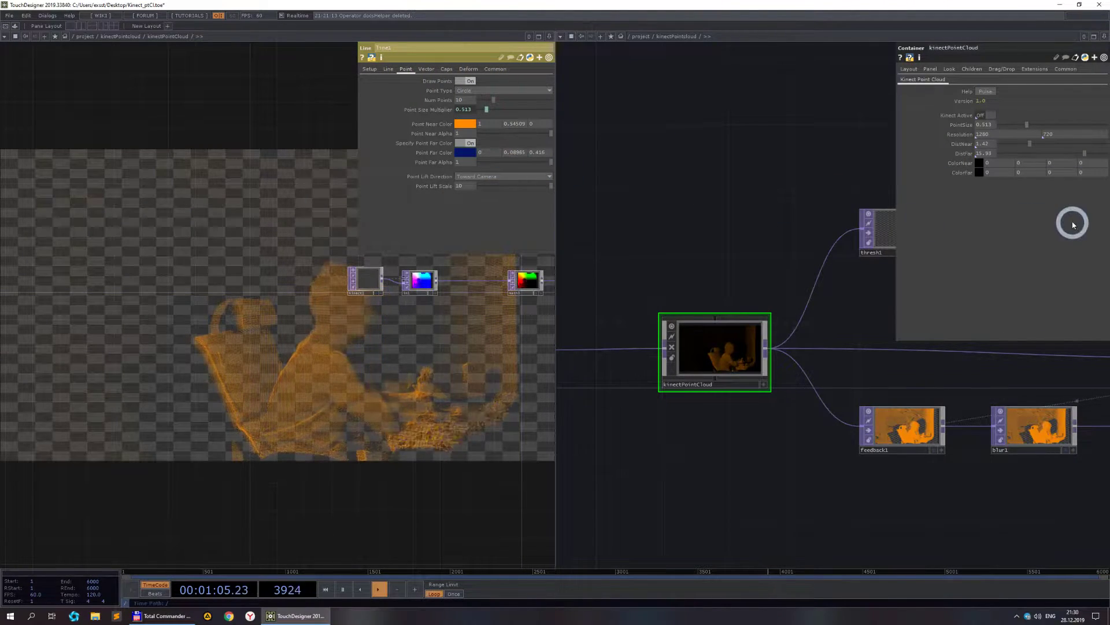
pyautogui.click(980, 165)
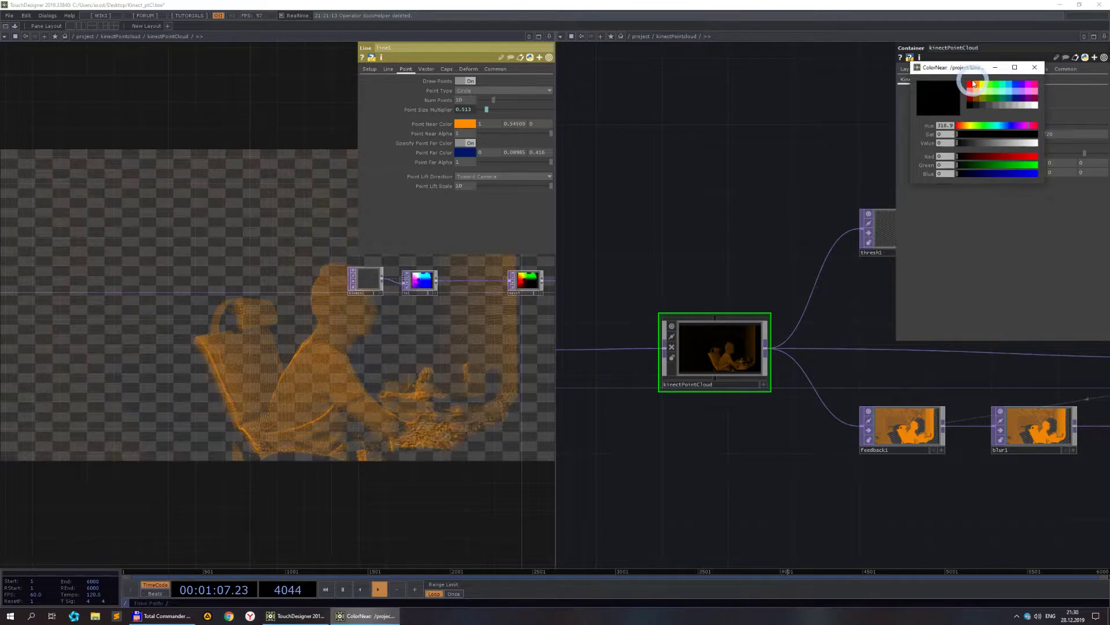
pyautogui.click(976, 85)
pyautogui.click(1034, 72)
pyautogui.click(978, 173)
pyautogui.click(1017, 100)
pyautogui.click(1034, 67)
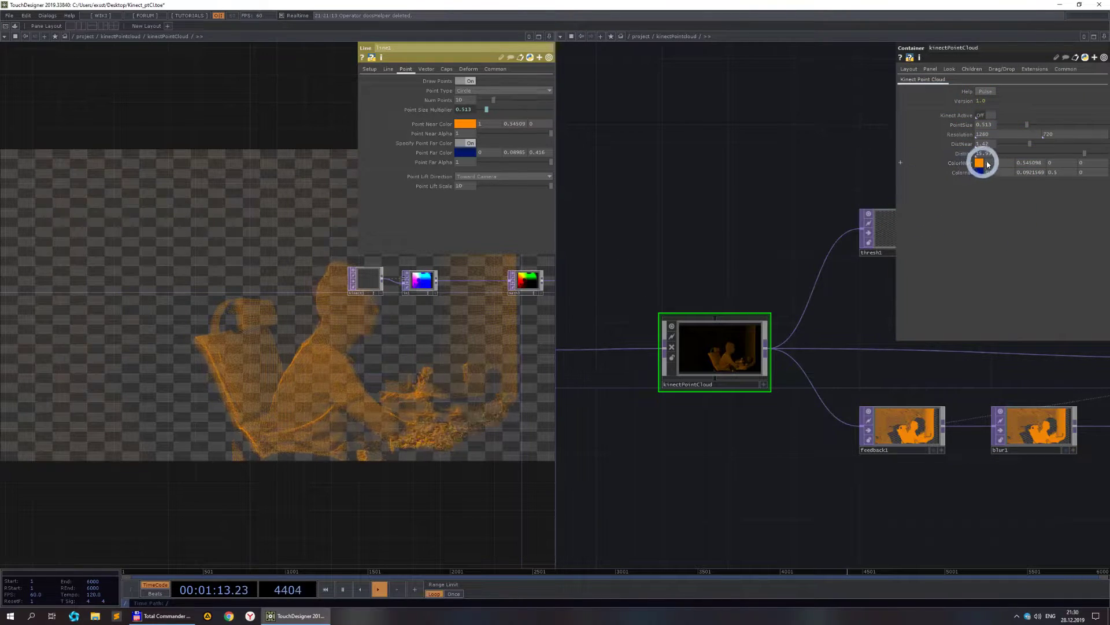
# - Link line1's Point Near Color and Point Far Color to kinectPointCloud's ColorNear and ColorFar parameters
pyautogui.click(979, 139)
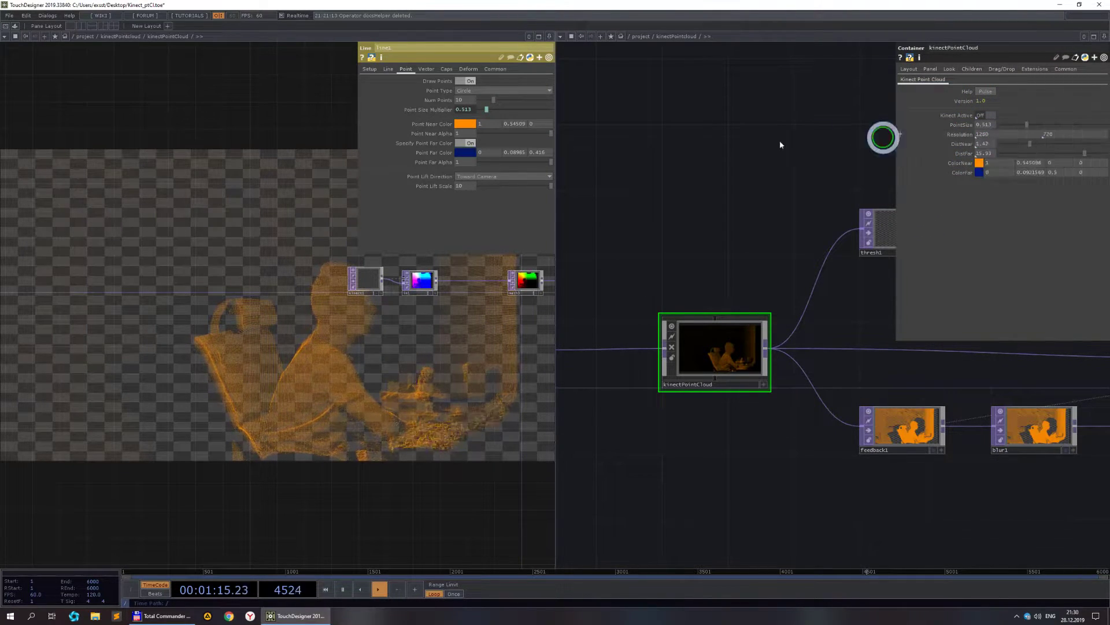
pyautogui.rightClick(440, 124)
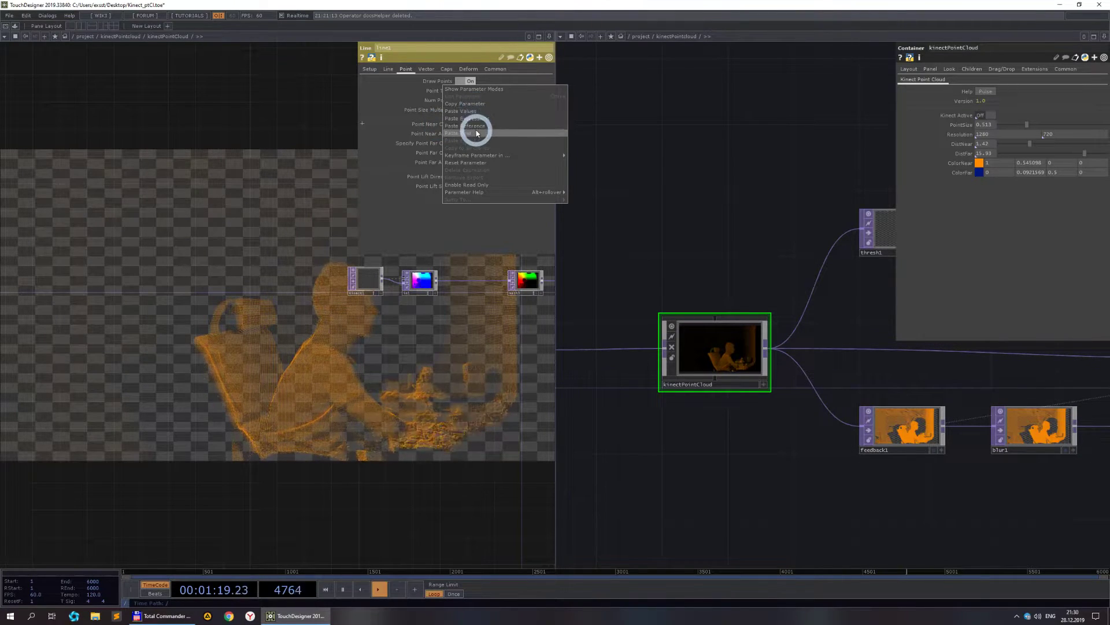
pyautogui.click(521, 110)
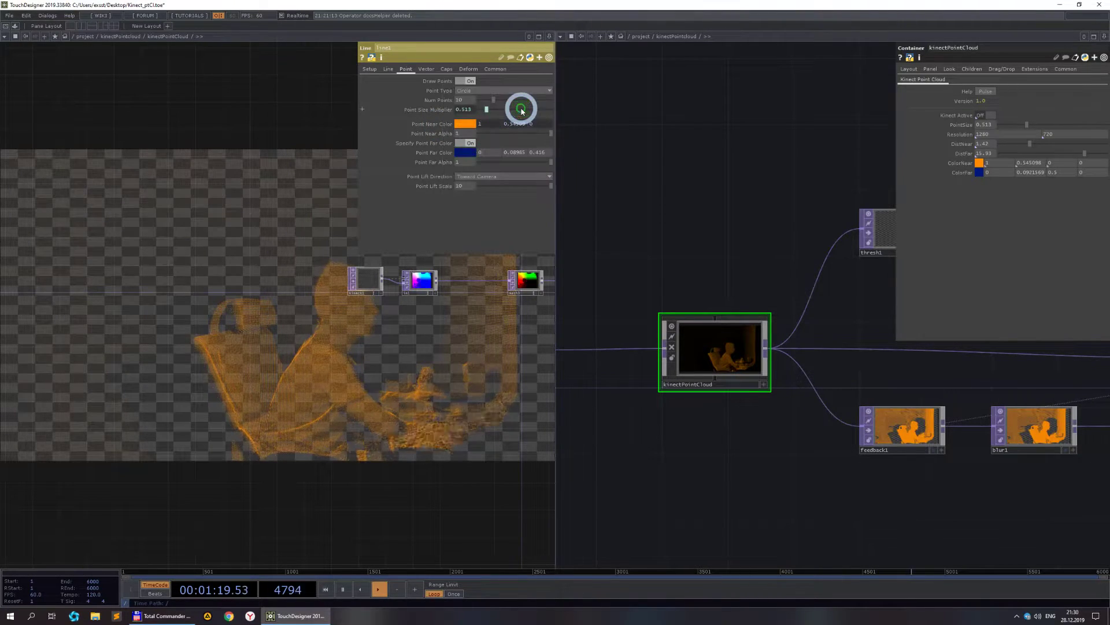
pyautogui.rightClick(968, 177)
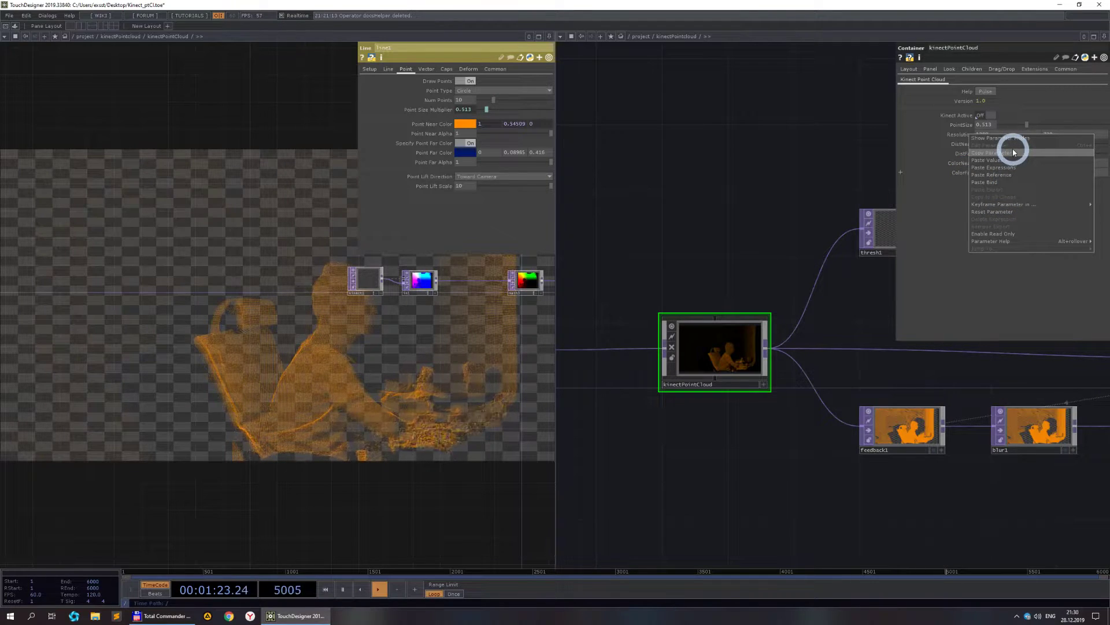
pyautogui.click(1038, 153)
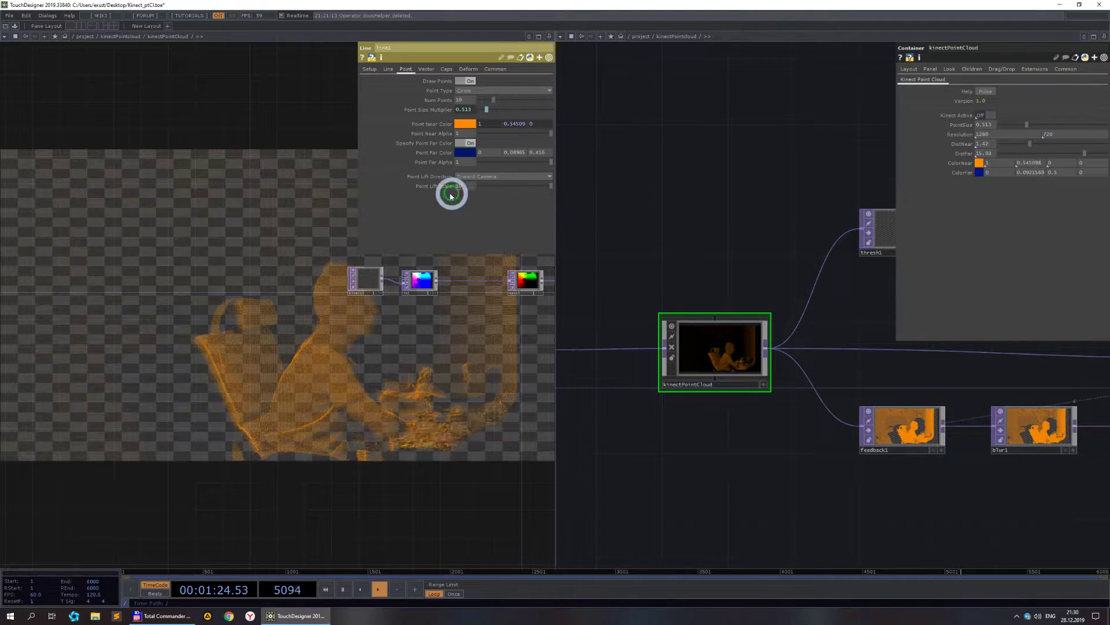
pyautogui.rightClick(432, 156)
pyautogui.click(461, 161)
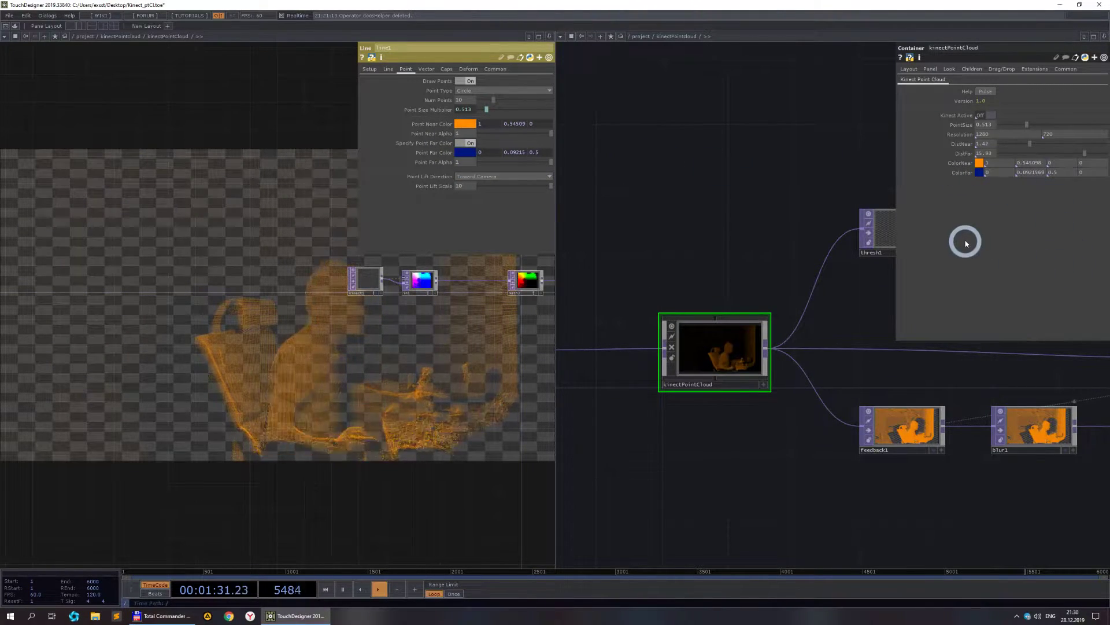
# - Close the pane showing line1's network and darken kinectPointCloud's ColorFar to a Value of 0.259
pyautogui.moveTo(815, 456); pyautogui.dragTo(695, 456)
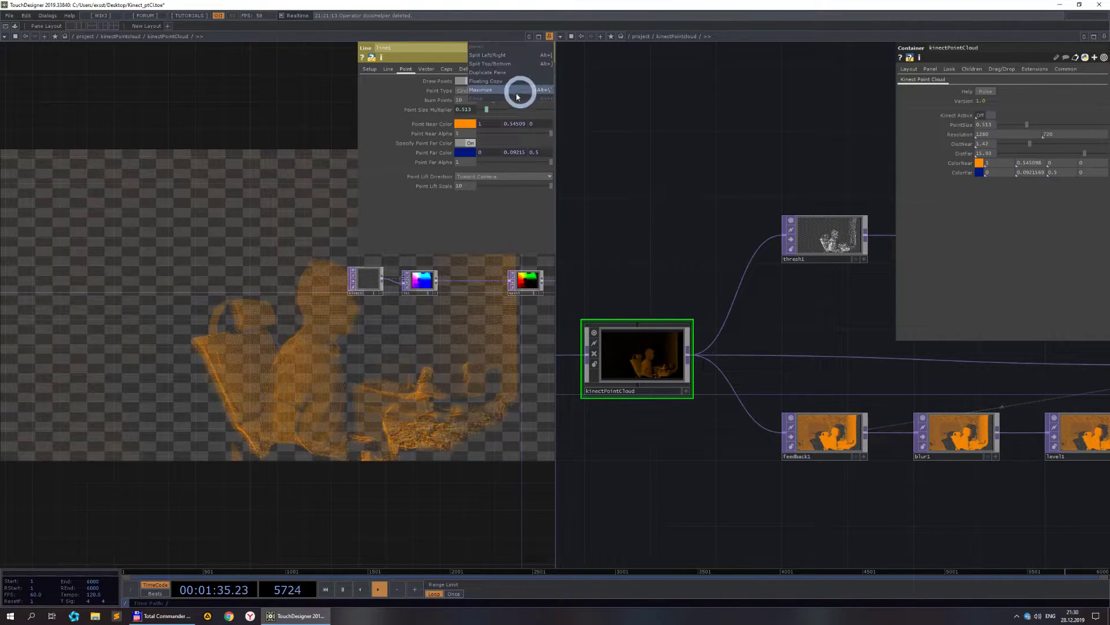
pyautogui.hotkey('alt', 'x')
pyautogui.scroll(-3, 575, 171)
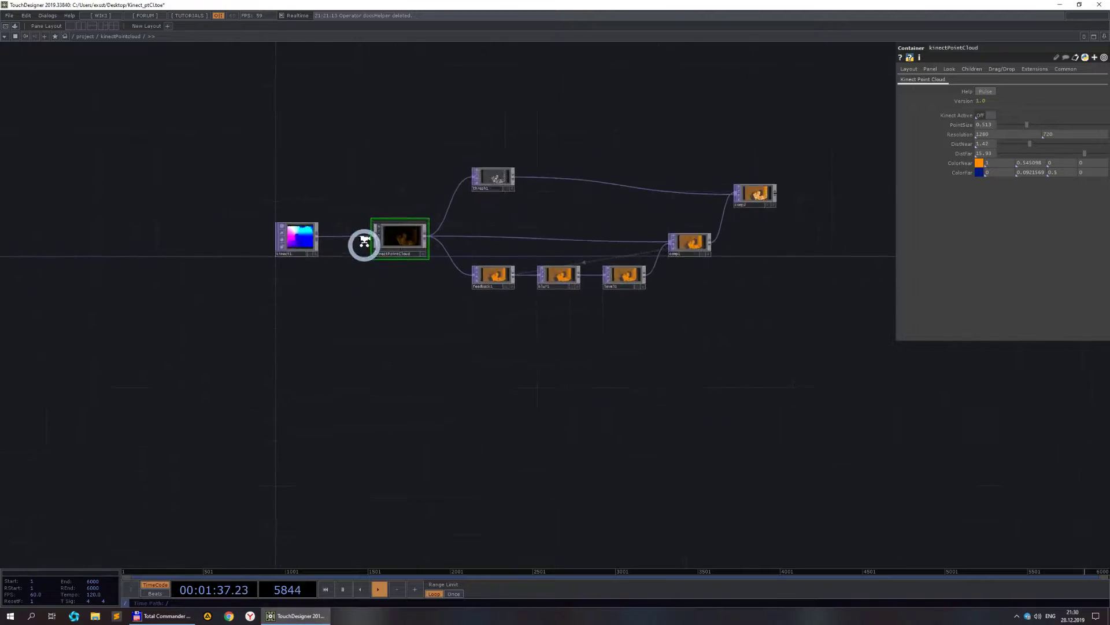
pyautogui.scroll(5, 370, 246)
pyautogui.scroll(3, 453, 359)
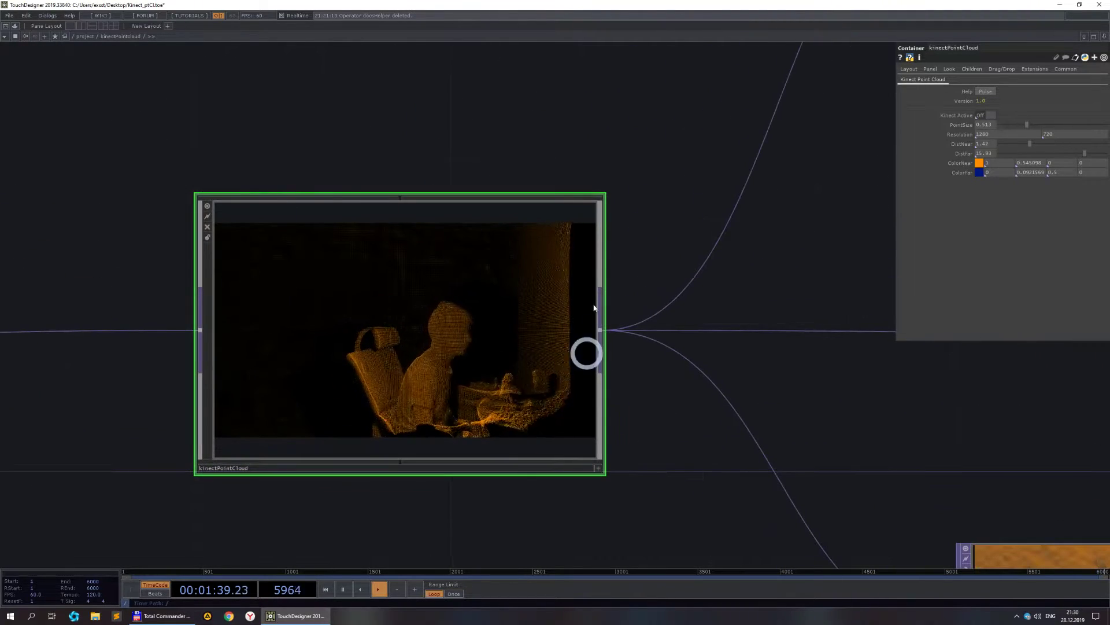
pyautogui.click(979, 174)
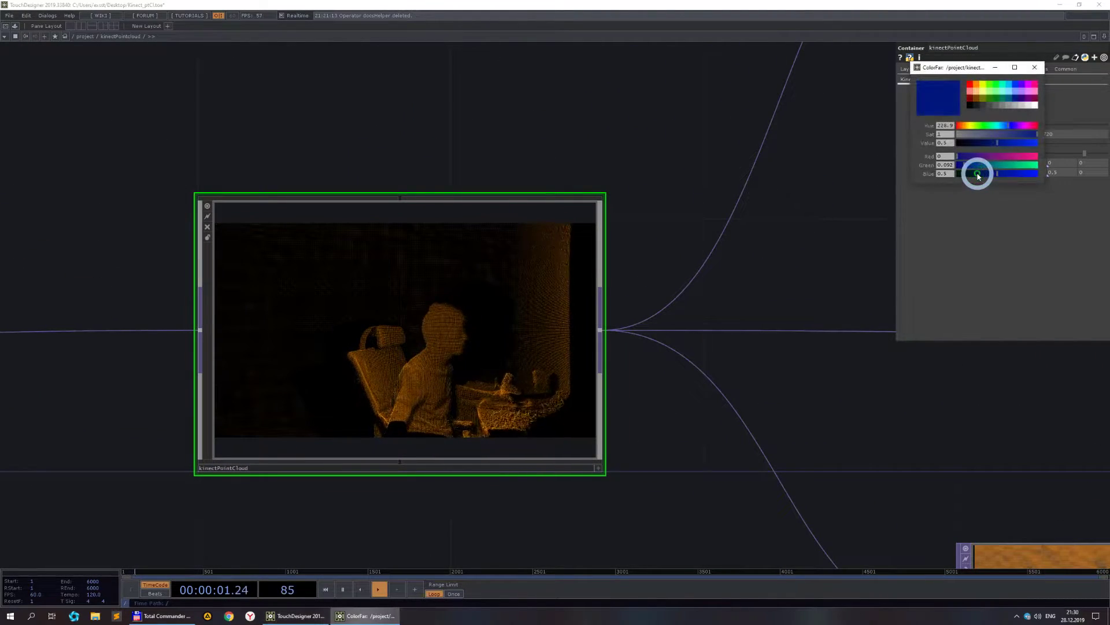
pyautogui.moveTo(999, 144); pyautogui.dragTo(970, 142)
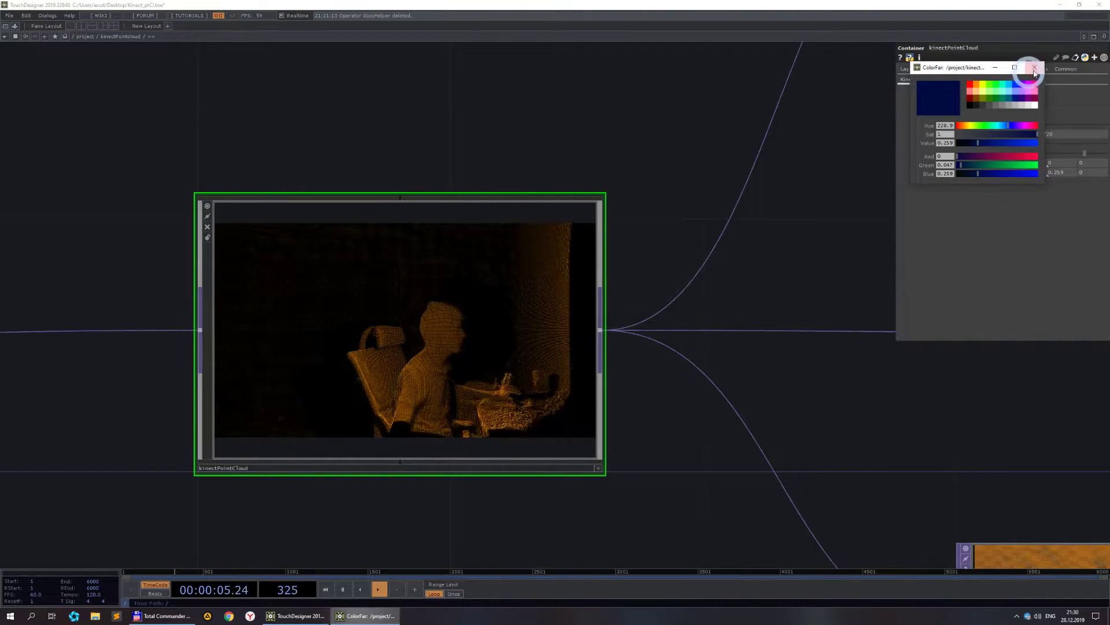
pyautogui.click(1037, 67)
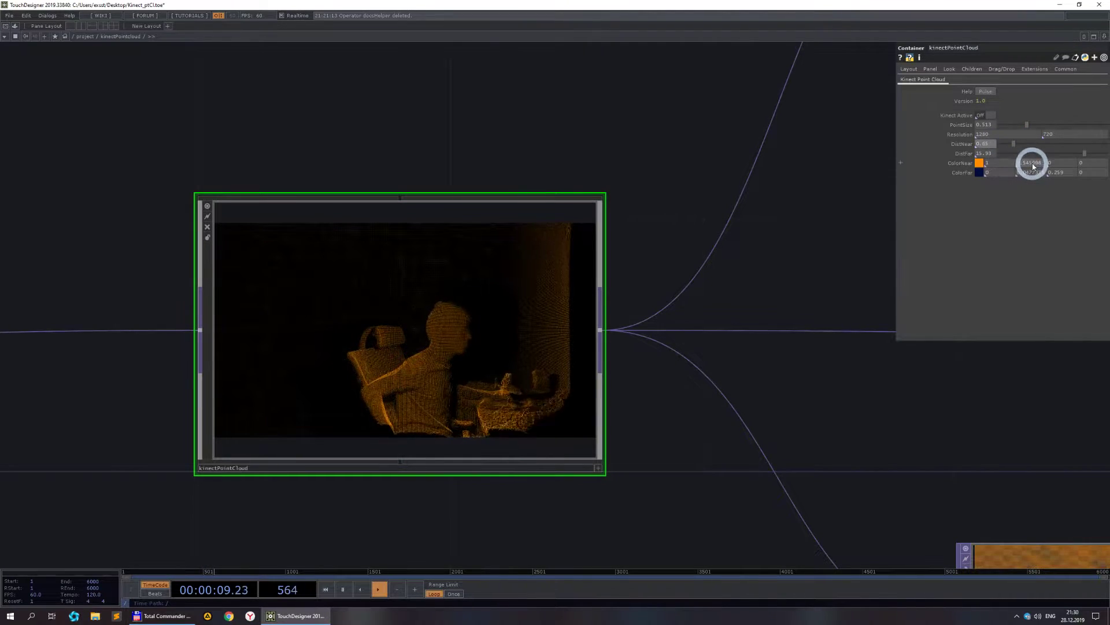
# - Reduce kinectPointCloud's DistNear and DistFar to about 0.33 and 12.03, and change ColorNear to bright yellow
pyautogui.moveTo(1106, 153); pyautogui.dragTo(1060, 156)
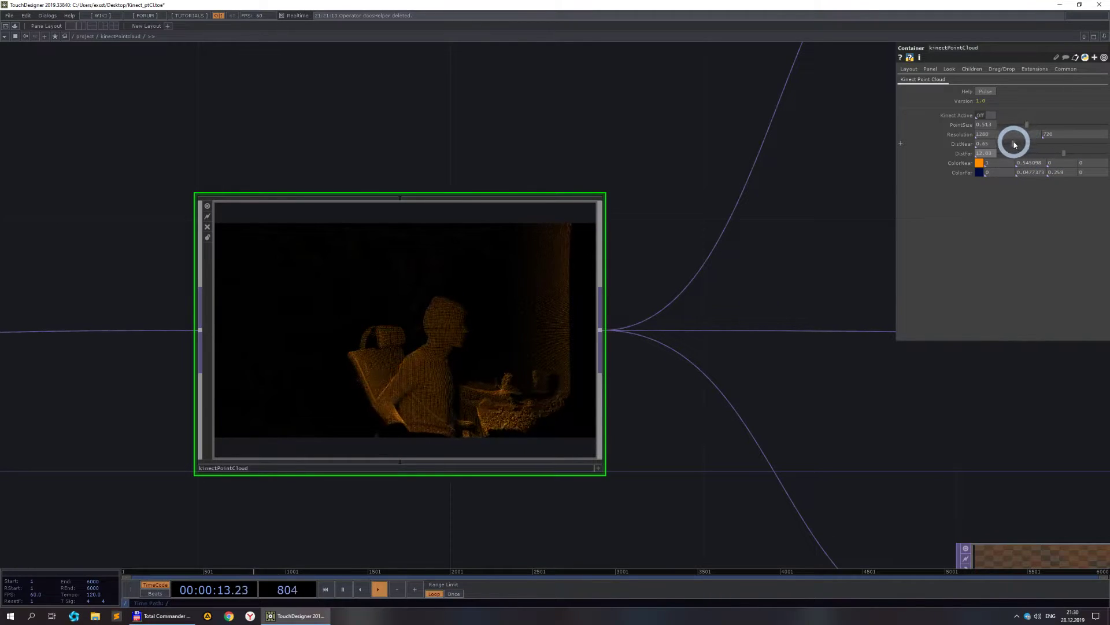
pyautogui.click(978, 164)
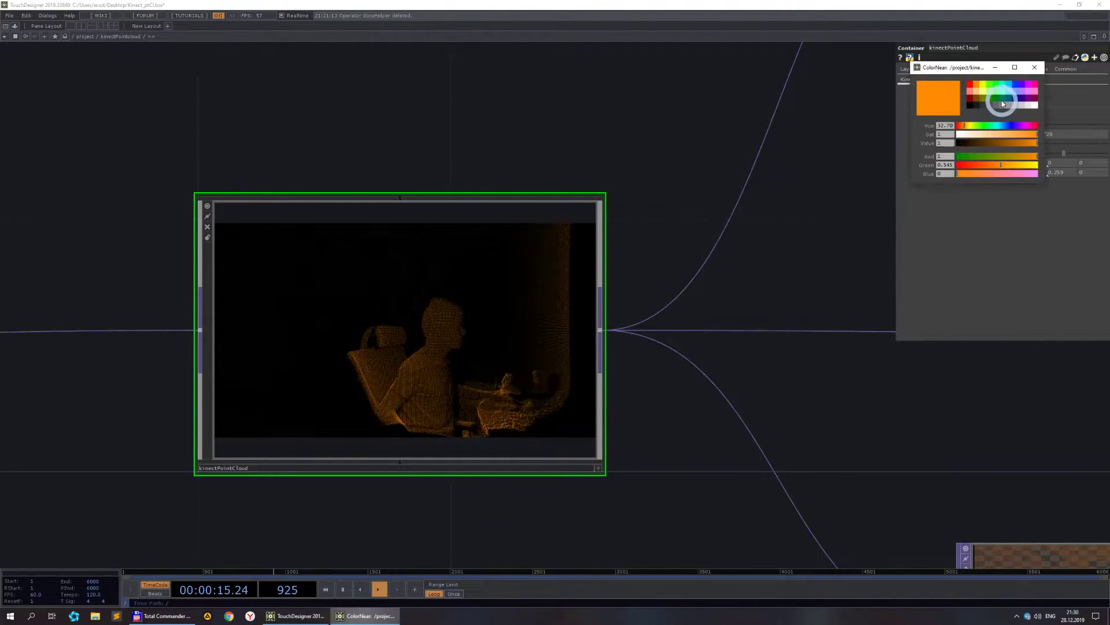
pyautogui.click(1013, 108)
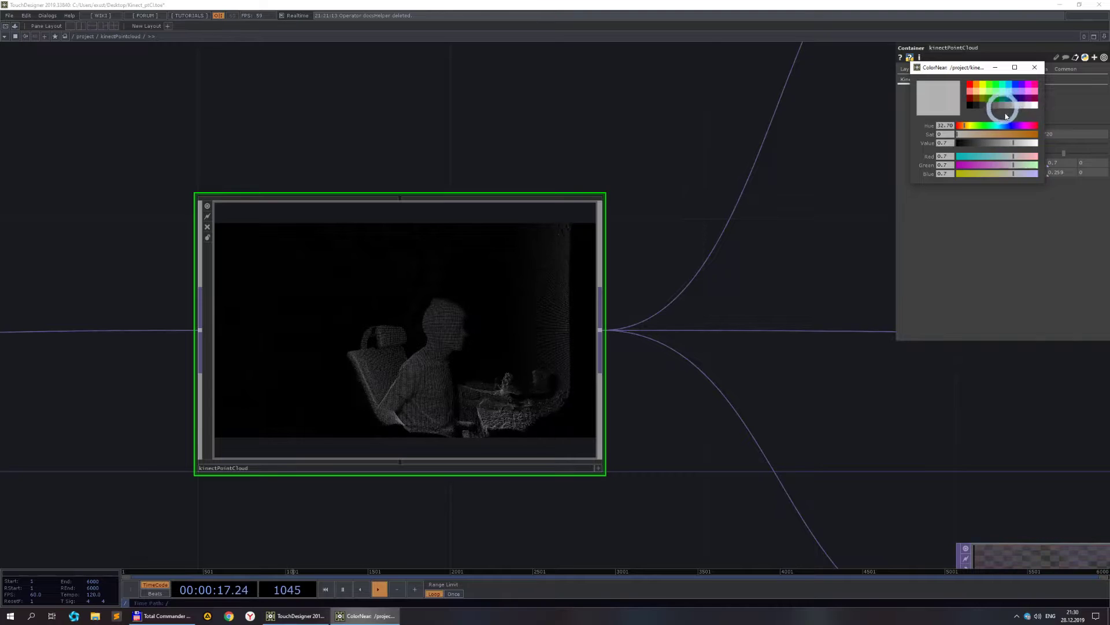
pyautogui.click(1003, 135)
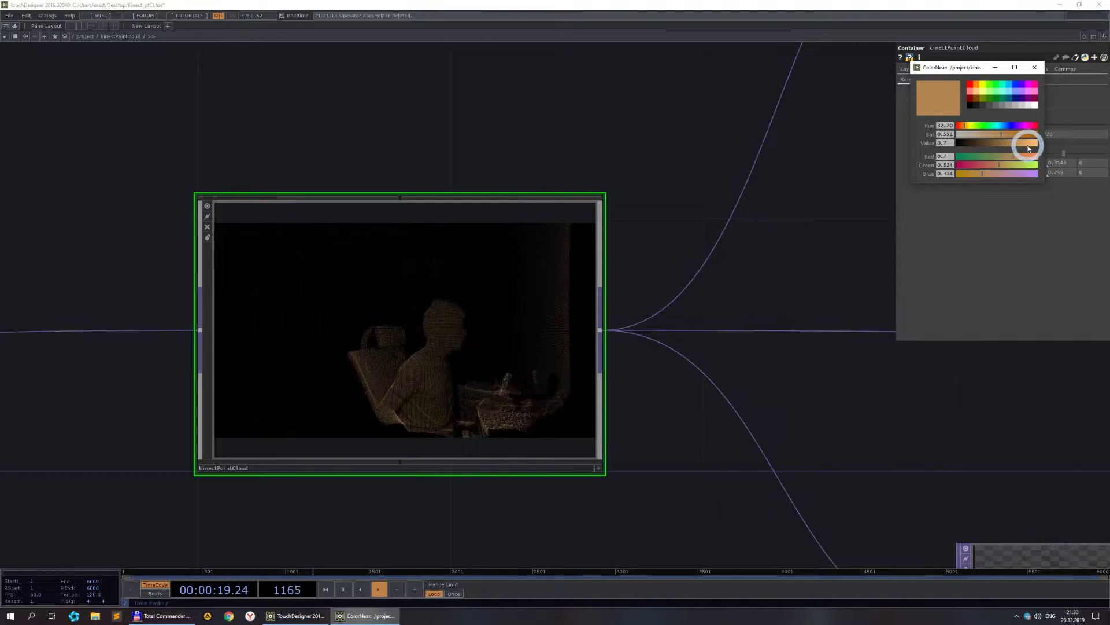
pyautogui.click(1027, 144)
pyautogui.click(1025, 165)
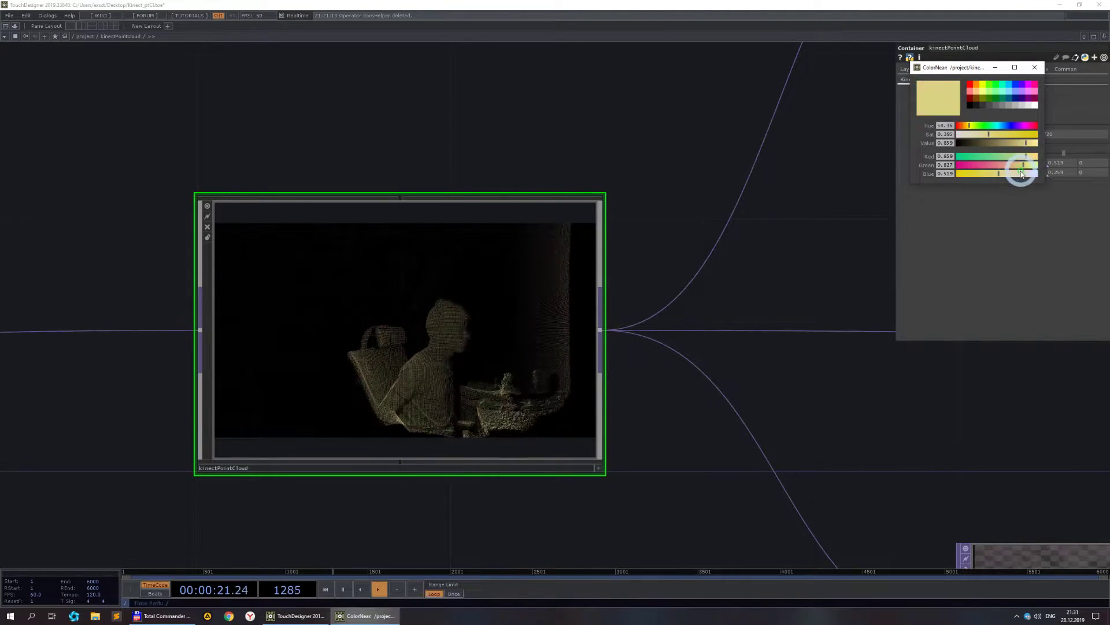
pyautogui.click(986, 93)
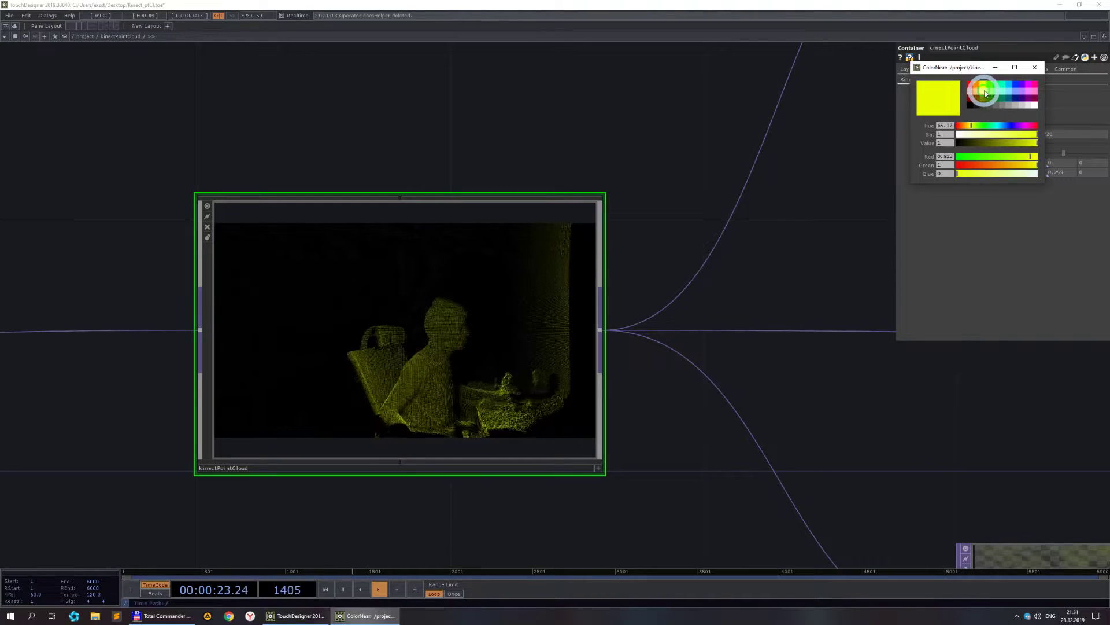
pyautogui.click(1035, 68)
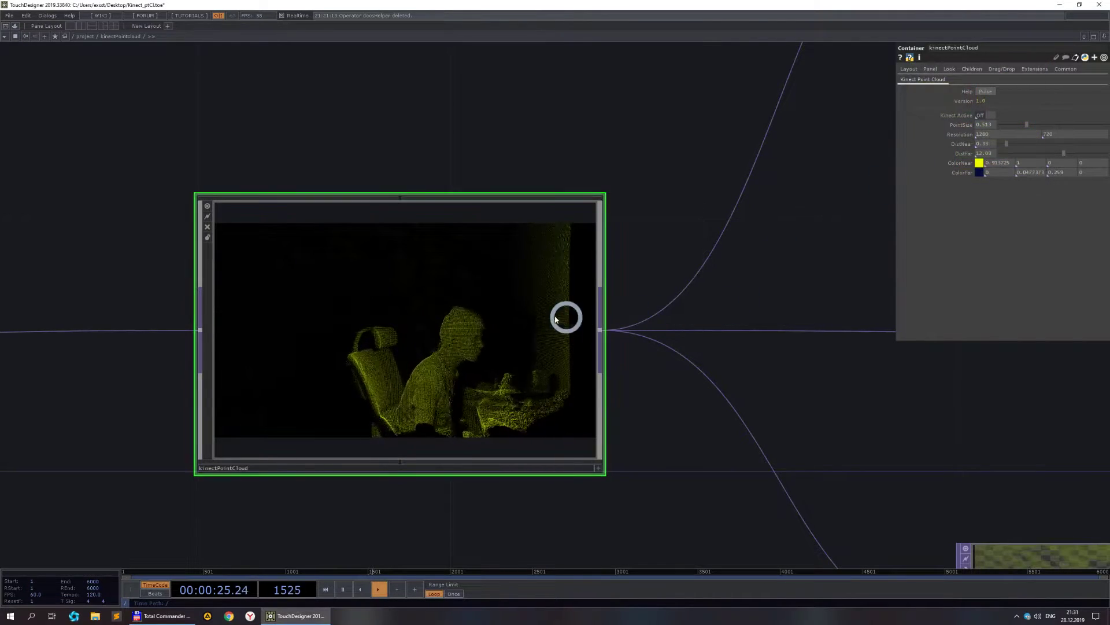
# - Change kinectPointCloud's ColorFar to magenta and raise DistFar to 20
pyautogui.scroll(-3, 574, 317)
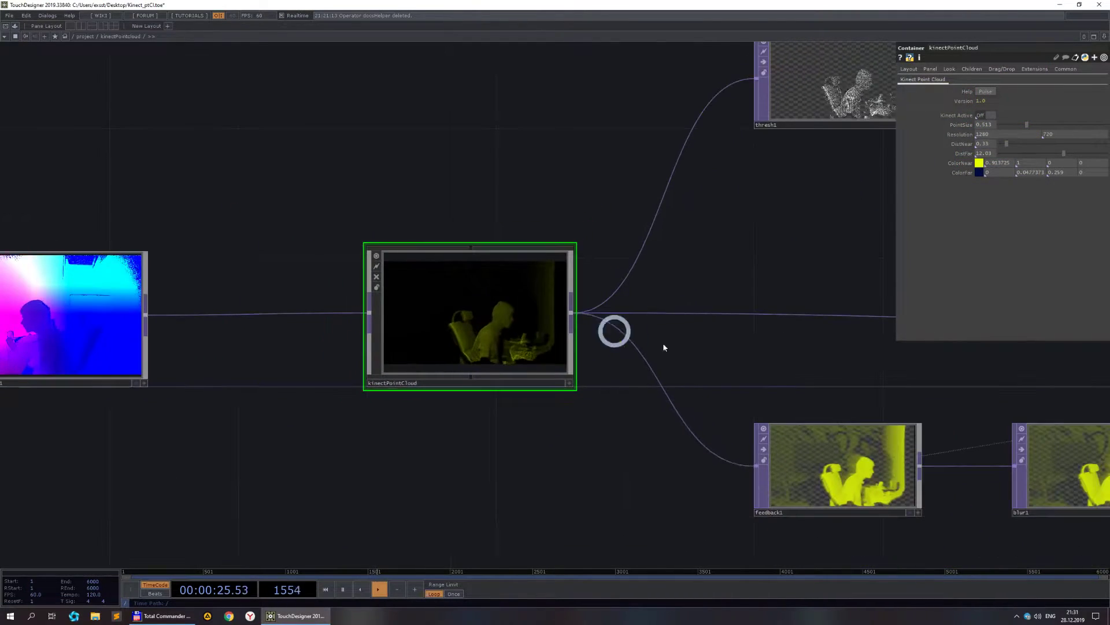
pyautogui.click(979, 172)
pyautogui.click(1028, 95)
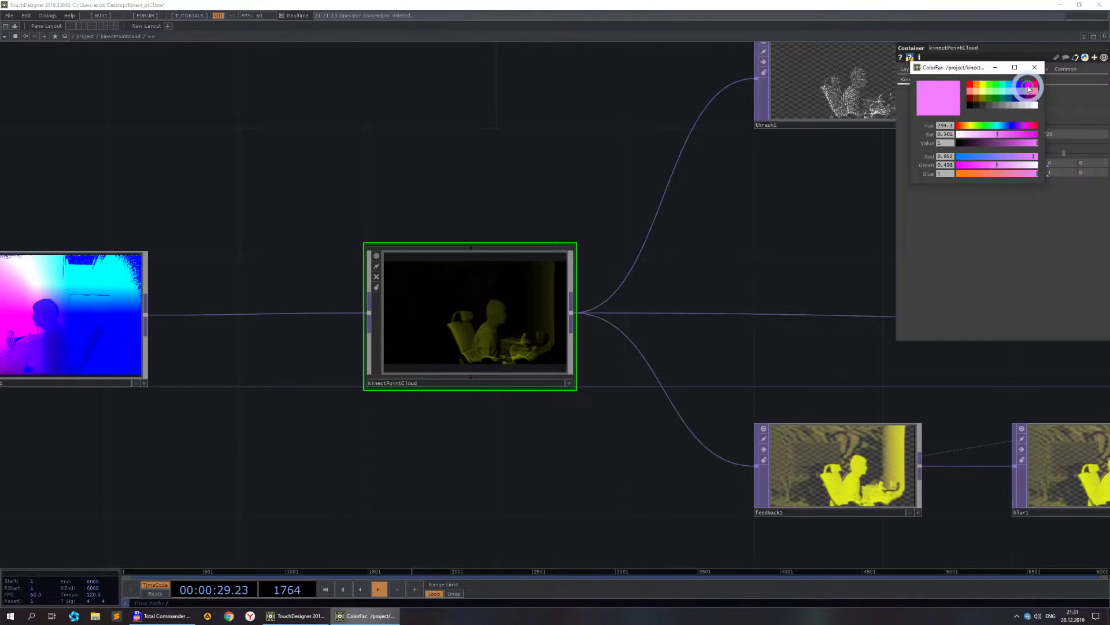
pyautogui.click(1035, 68)
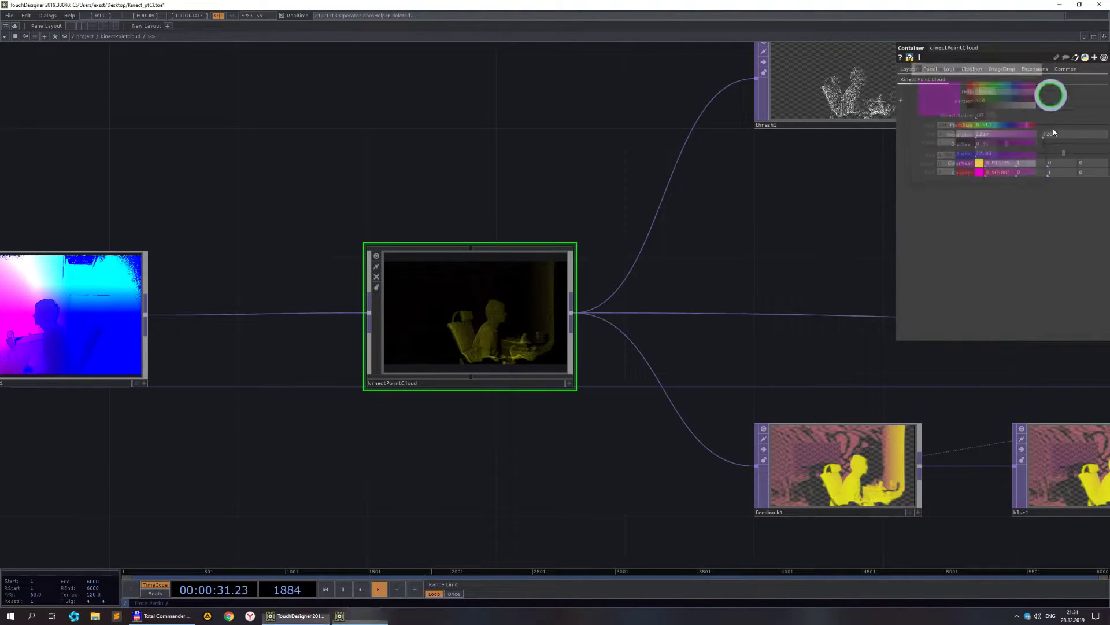
pyautogui.moveTo(1061, 156); pyautogui.dragTo(1105, 154)
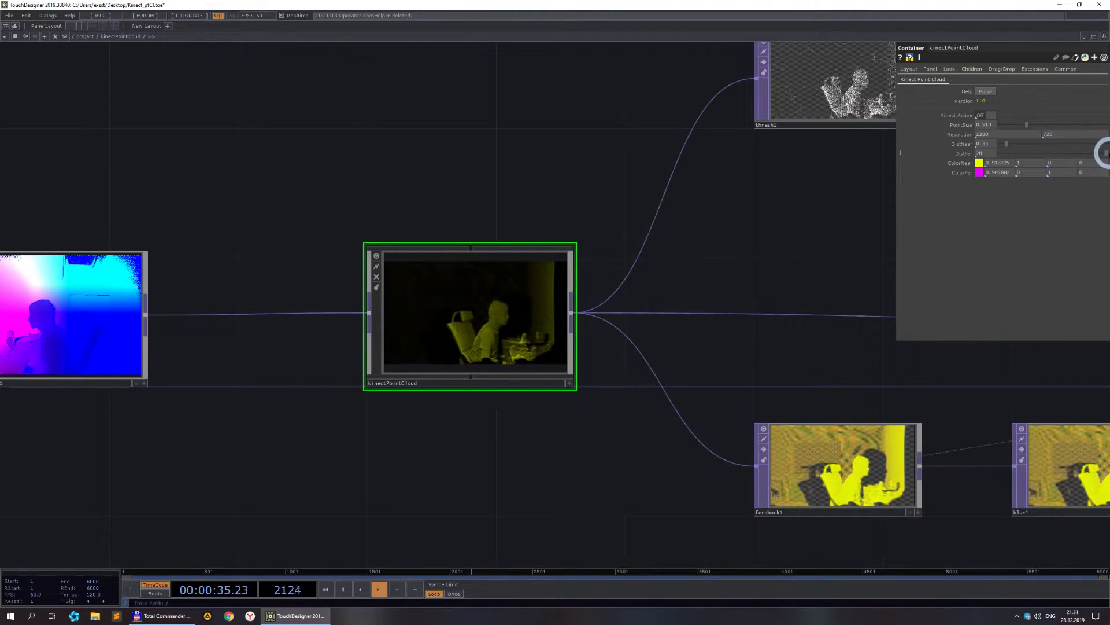
# - Enter kinectPointCloud, toggle line1's Specify Point Far Color off and back on, and show line1's Setup parameters
pyautogui.scroll(5, 471, 318)
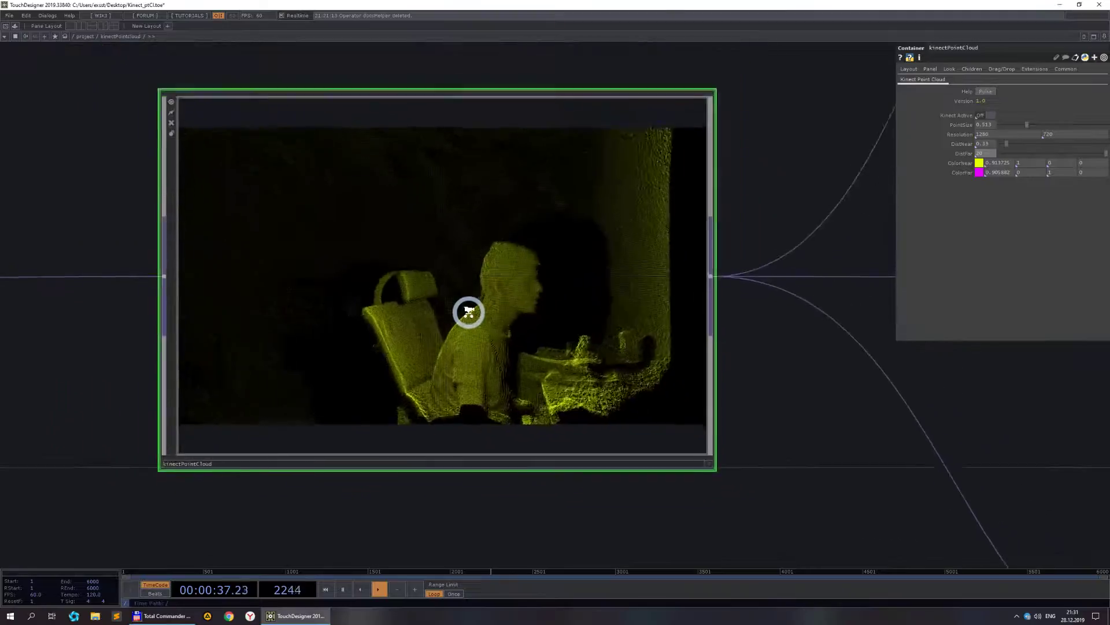
pyautogui.scroll(-2, 469, 307)
pyautogui.scroll(4, 469, 289)
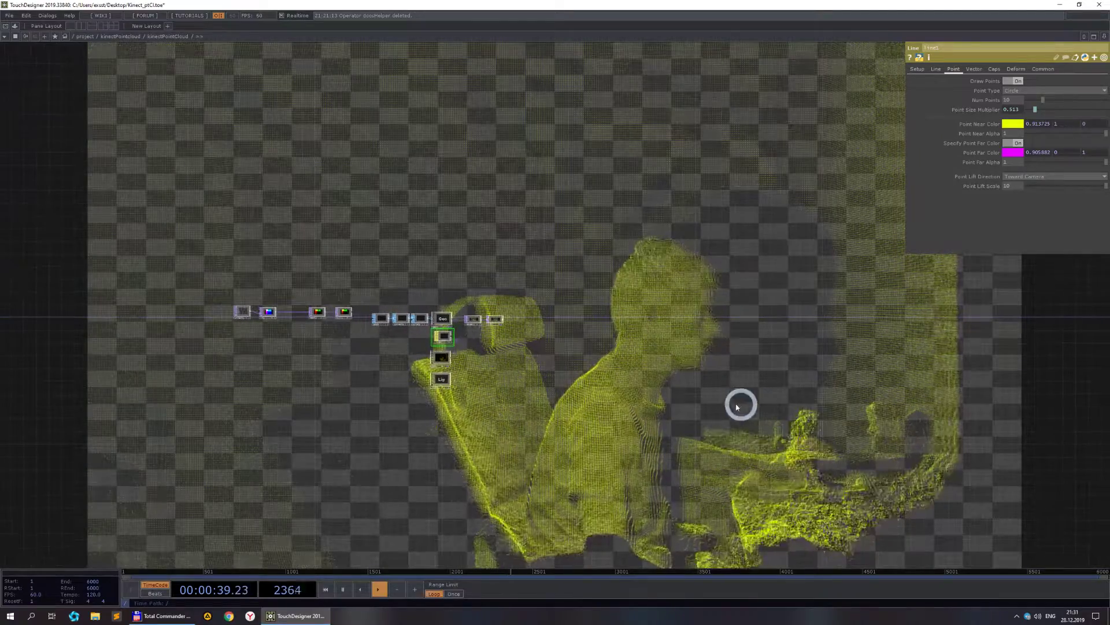
pyautogui.scroll(3, 444, 364)
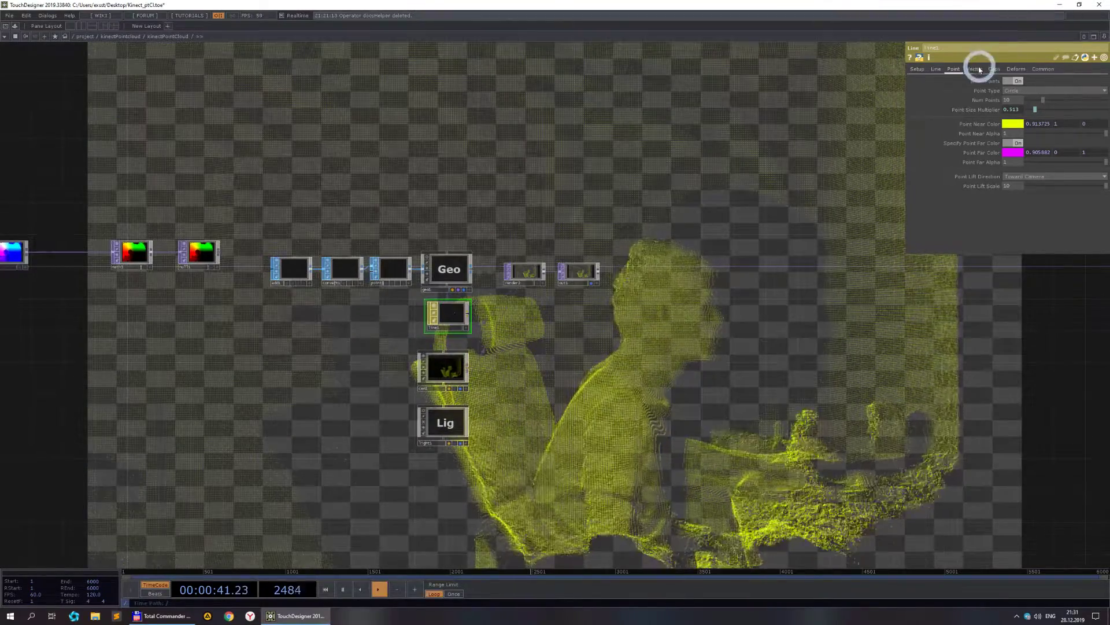
pyautogui.click(1017, 143)
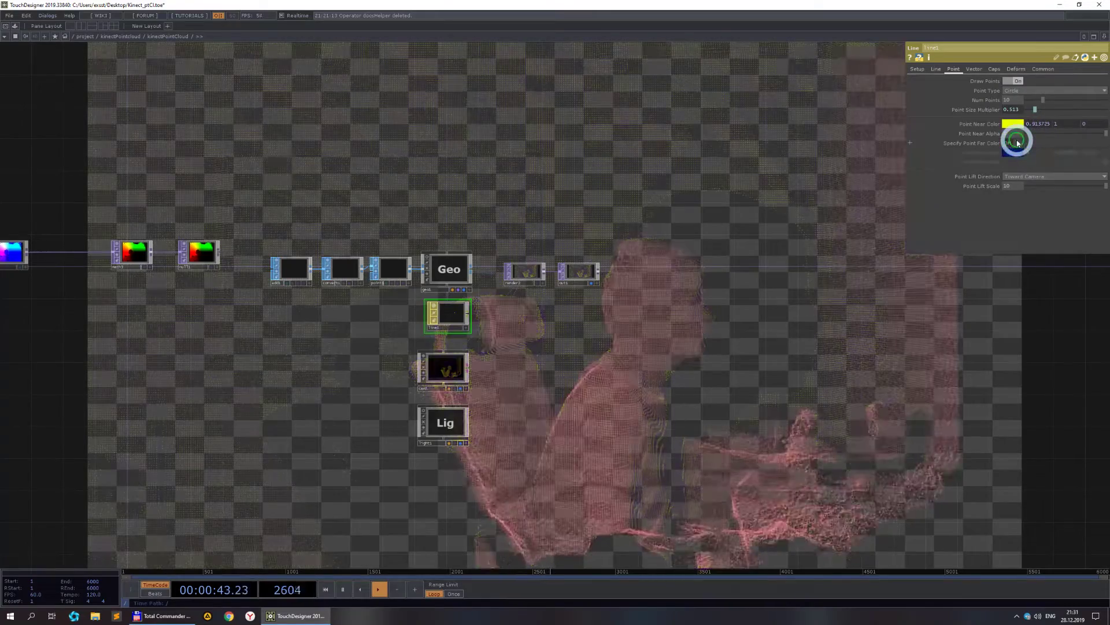
pyautogui.click(1017, 142)
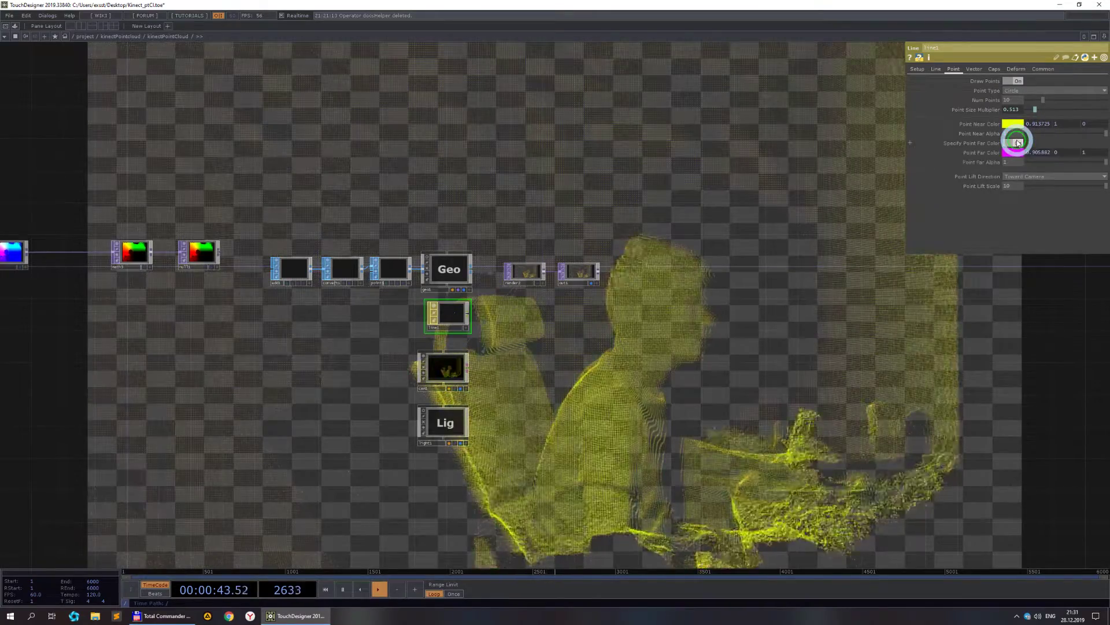
pyautogui.click(922, 71)
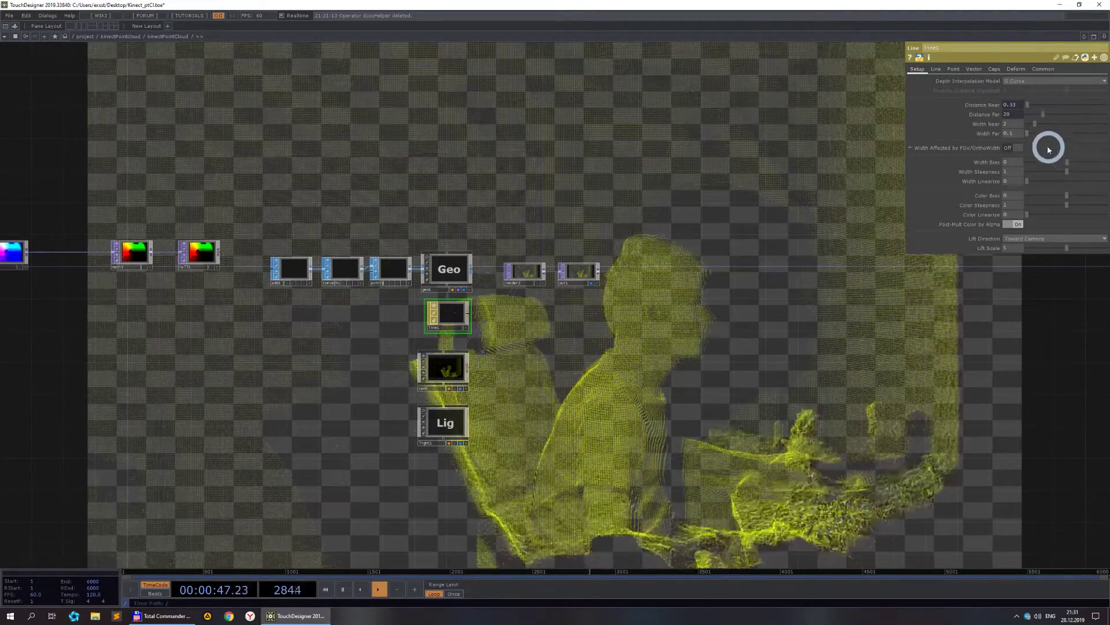
# - Raise line1's Width Far to 2.7, return to the kinectPointcloud network and view comp2's output
pyautogui.moveTo(1030, 134)
pyautogui.mouseDown()
pyautogui.moveTo(1066, 138)
pyautogui.moveTo(1041, 101)
pyautogui.moveTo(1039, 112)
pyautogui.moveTo(1059, 117)
pyautogui.moveTo(1035, 114)
pyautogui.moveTo(1055, 136)
pyautogui.moveTo(1038, 135)
pyautogui.mouseUp()
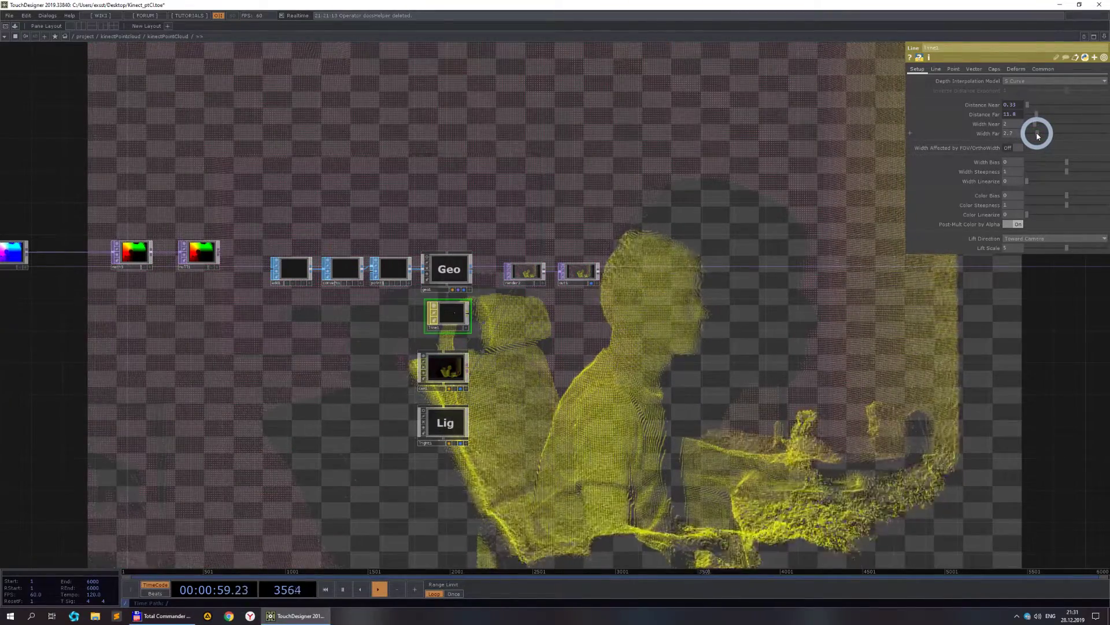
pyautogui.click(126, 37)
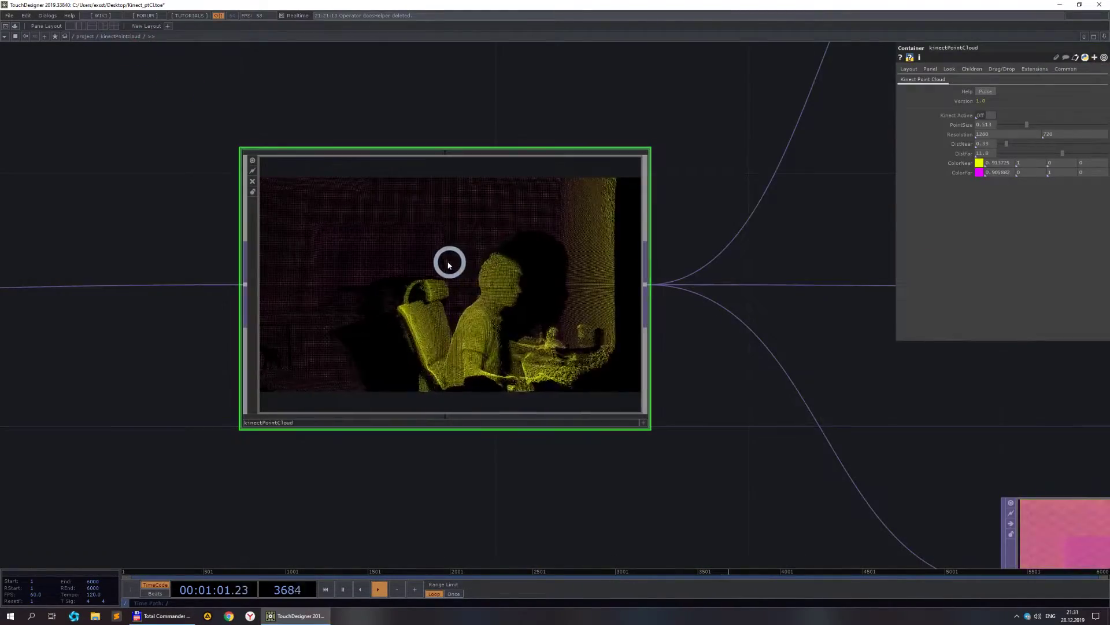
pyautogui.scroll(-3, 449, 265)
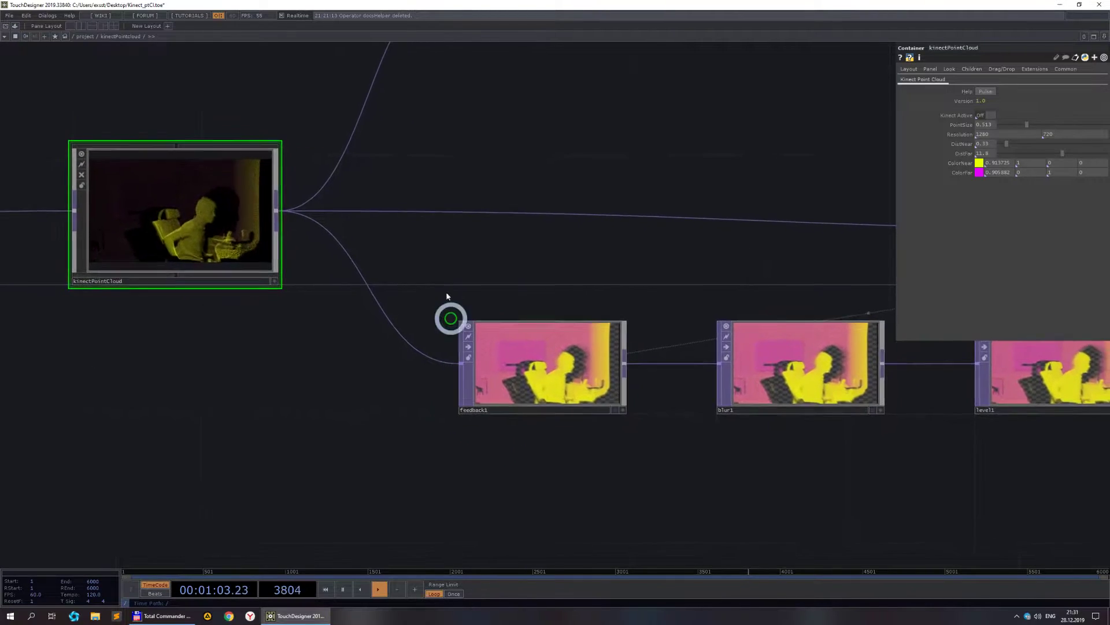
pyautogui.scroll(-2, 440, 243)
pyautogui.moveTo(632, 414); pyautogui.dragTo(686, 366)
pyautogui.scroll(-4, 685, 365)
pyautogui.scroll(8, 761, 268)
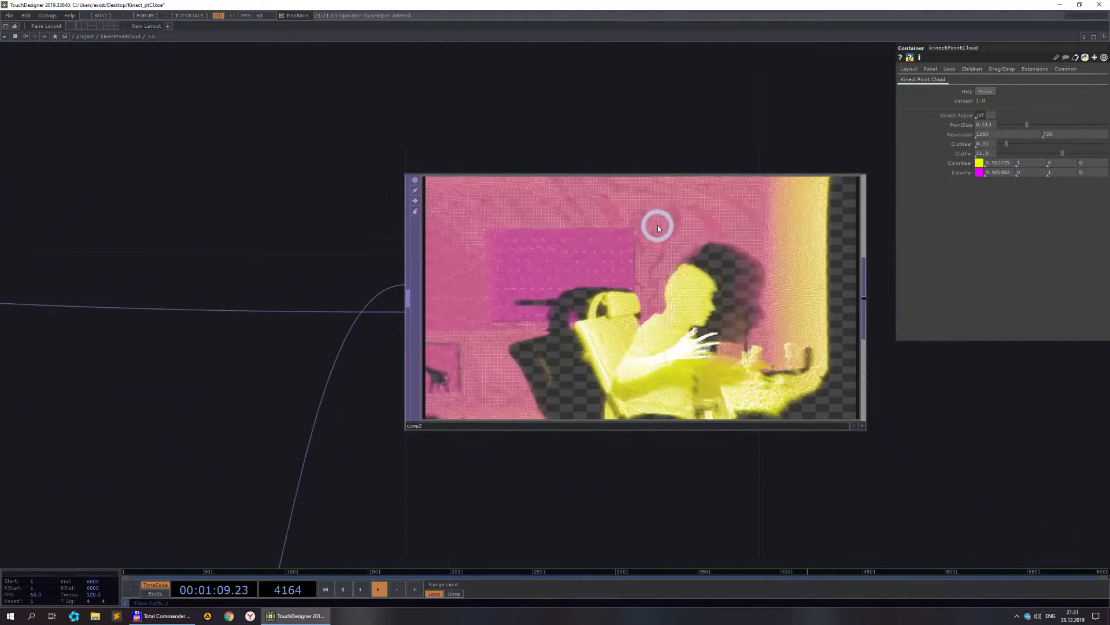
# - Make room after feedback1 and insert an HSV Adjust TOP on the wire between feedback1 and blur1
pyautogui.scroll(-5, 658, 229)
pyautogui.moveTo(640, 439); pyautogui.dragTo(318, 132)
pyautogui.moveTo(345, 345); pyautogui.dragTo(477, 345)
pyautogui.scroll(2, 284, 354)
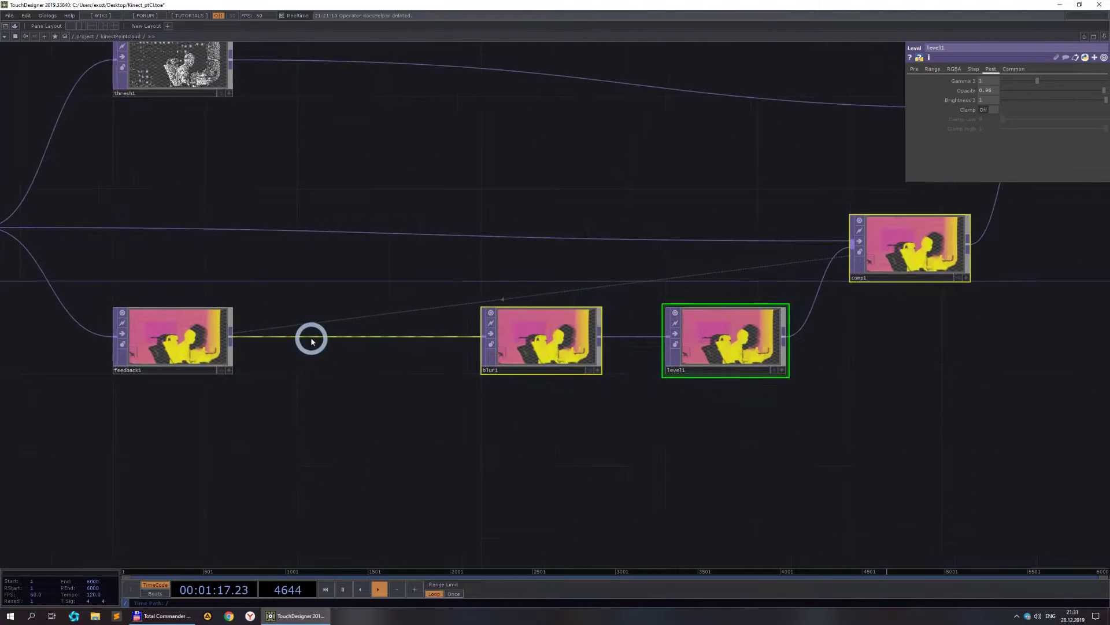
pyautogui.rightClick(317, 336)
pyautogui.click(332, 332)
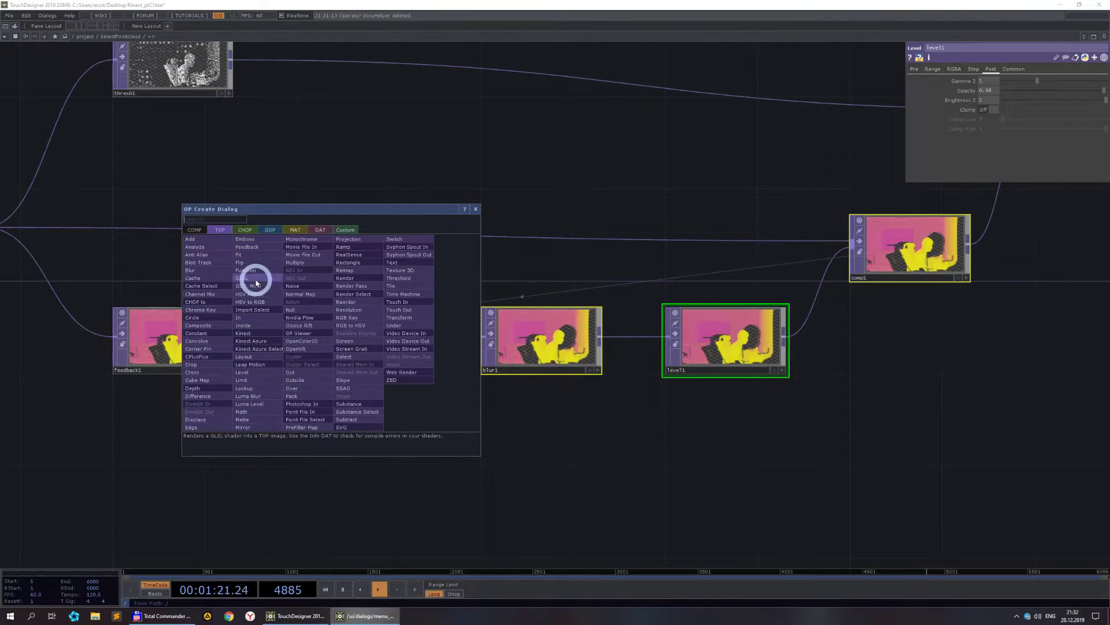
pyautogui.click(252, 285)
pyautogui.click(348, 345)
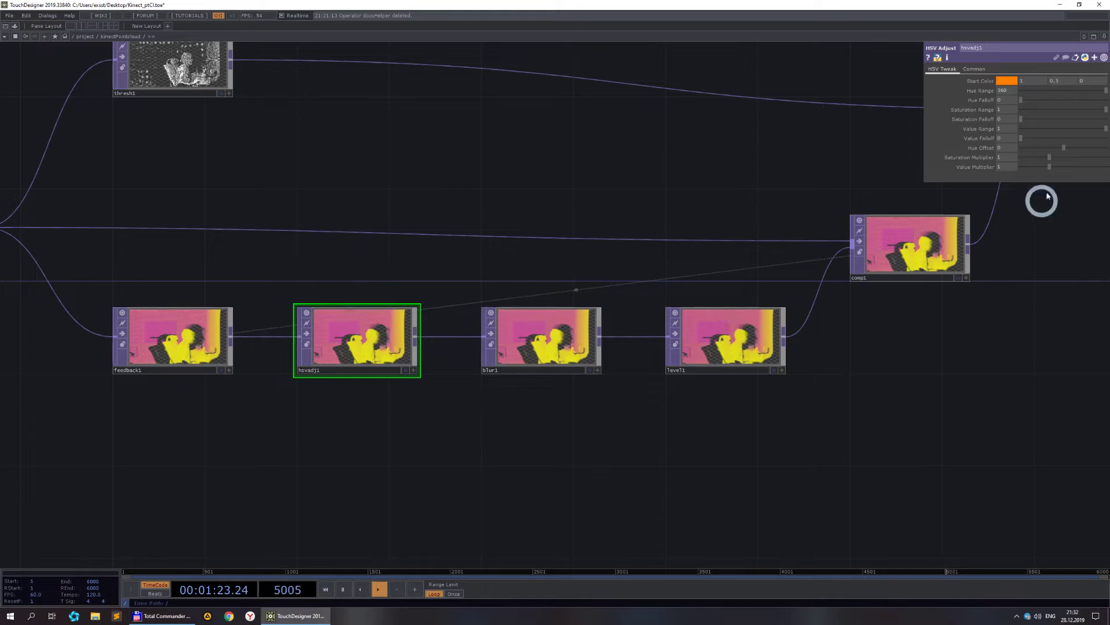
# - Set hsvadj1's Hue Offset to 2 and view the effect on the composites
pyautogui.moveTo(1006, 151); pyautogui.dragTo(607, 397)
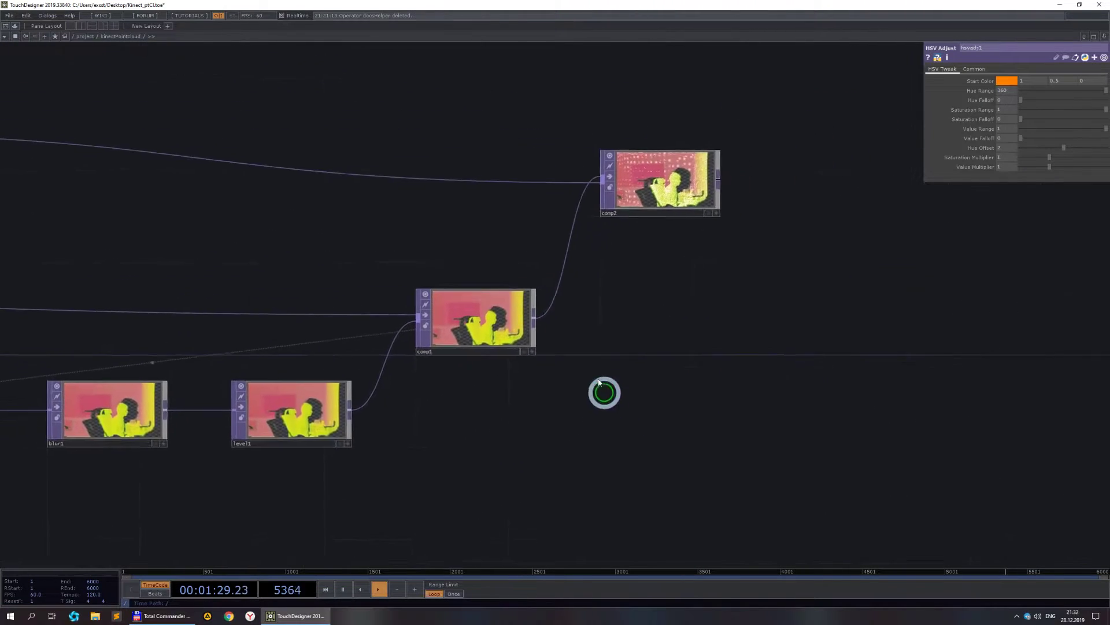
pyautogui.scroll(5, 380, 302)
pyautogui.scroll(-3, 364, 307)
# - Set comp1's Operation to Vivid Light and turn on Swap Operation Order
pyautogui.click(430, 306)
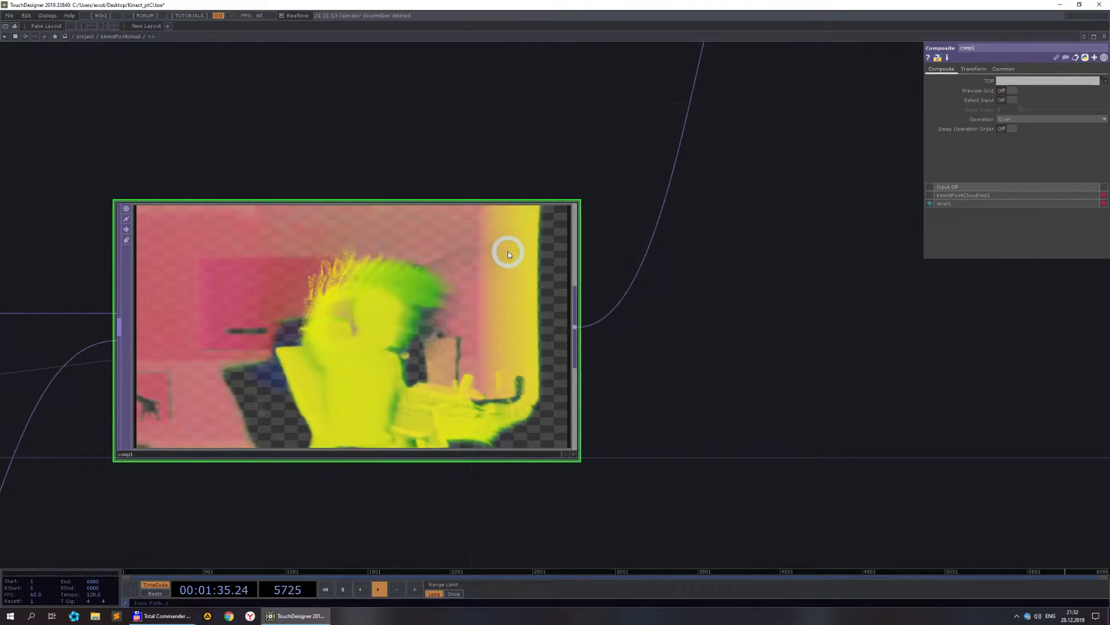
pyautogui.click(1049, 119)
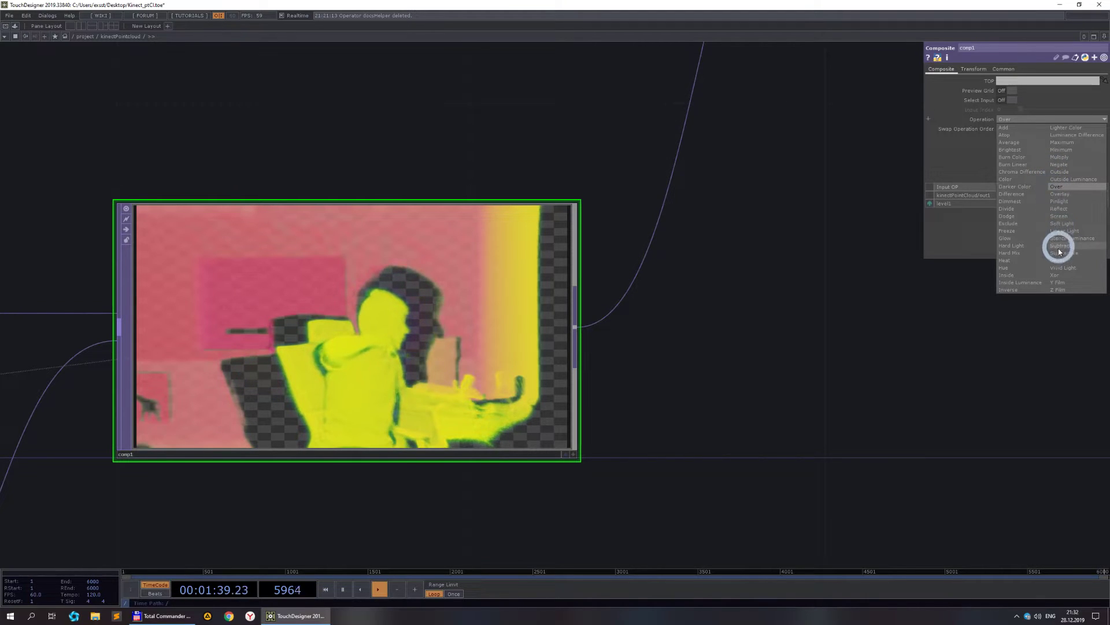
pyautogui.click(1064, 268)
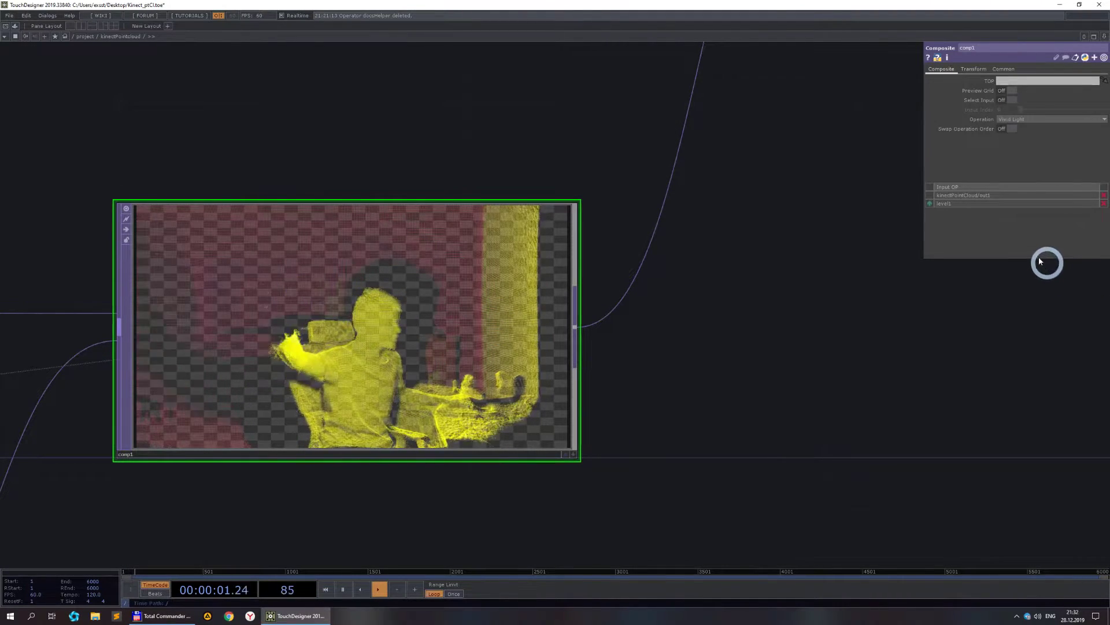
pyautogui.click(1011, 128)
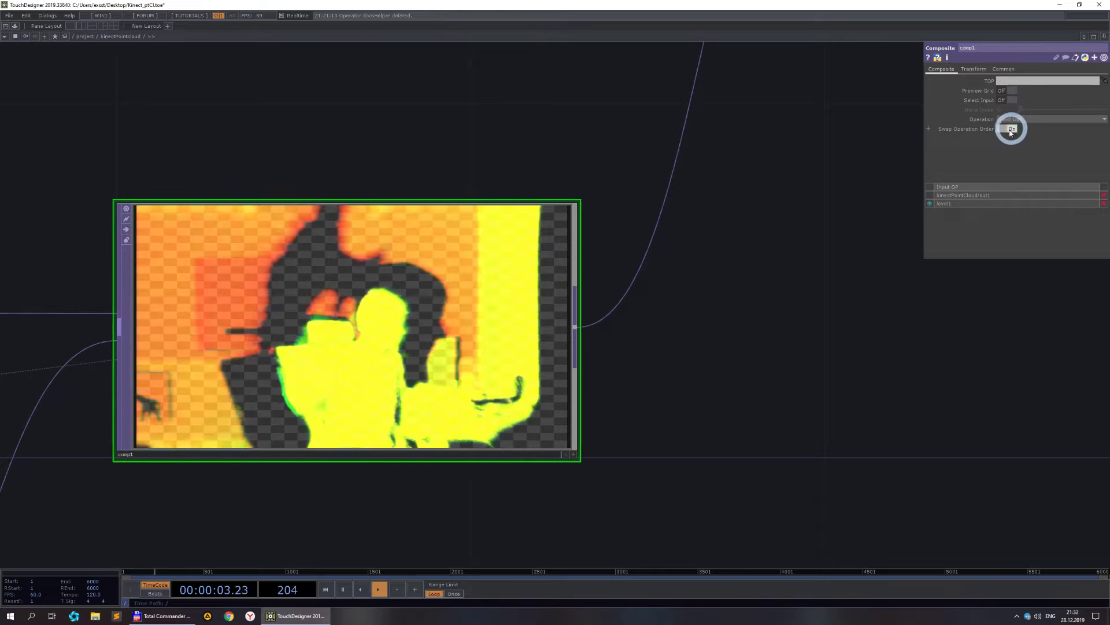
# - Try the Reflect and Y Film operations on comp1, toggling Swap Operation Order to compare results
pyautogui.click(1020, 119)
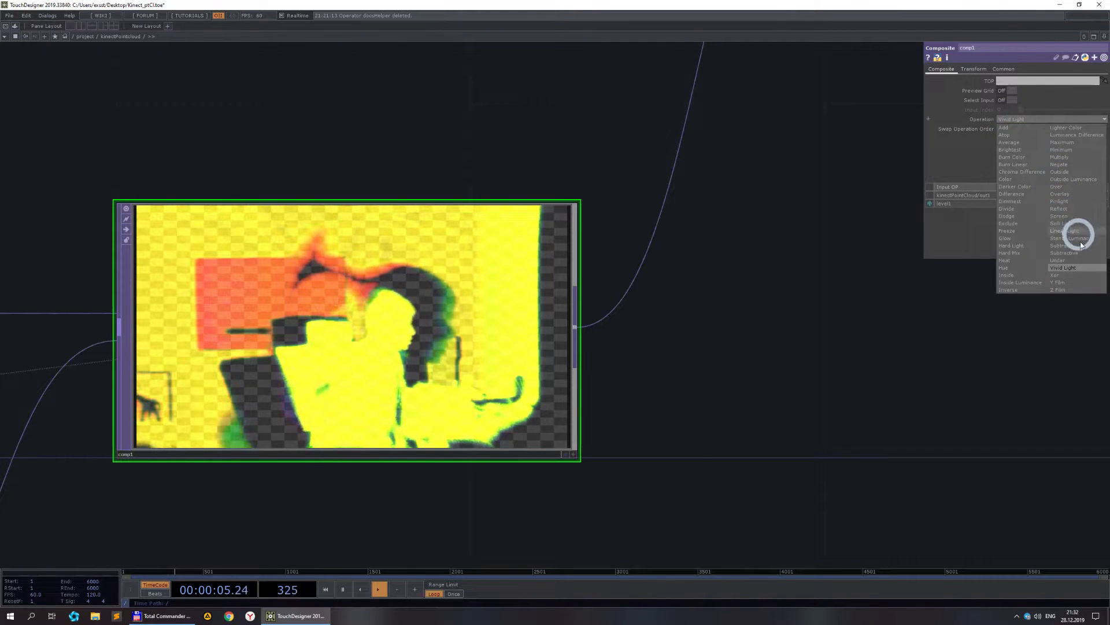
pyautogui.click(1065, 208)
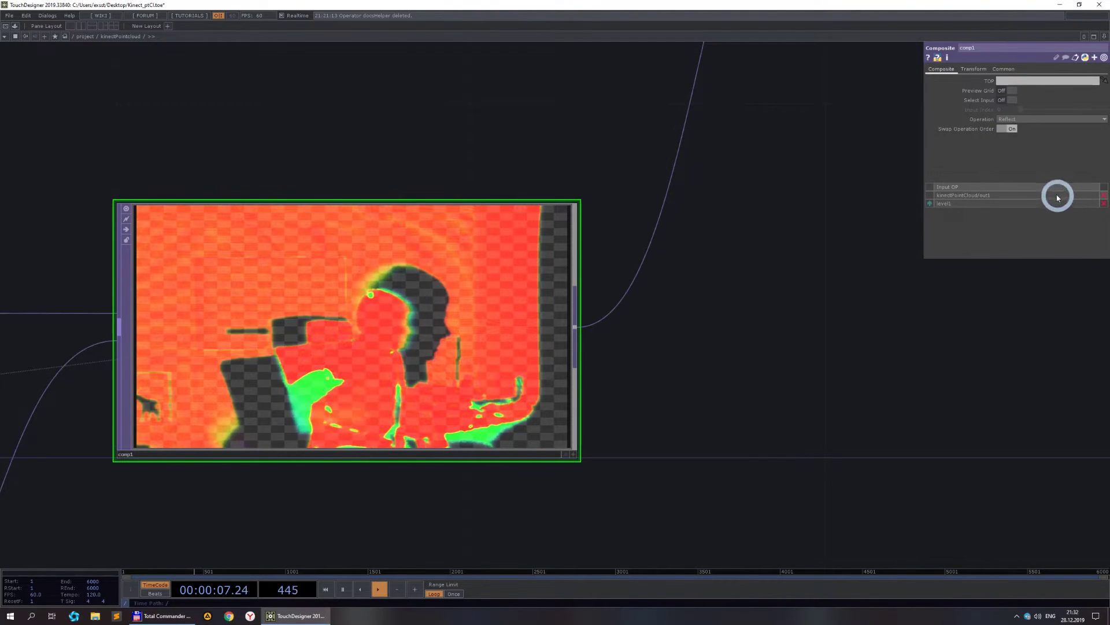
pyautogui.click(1009, 129)
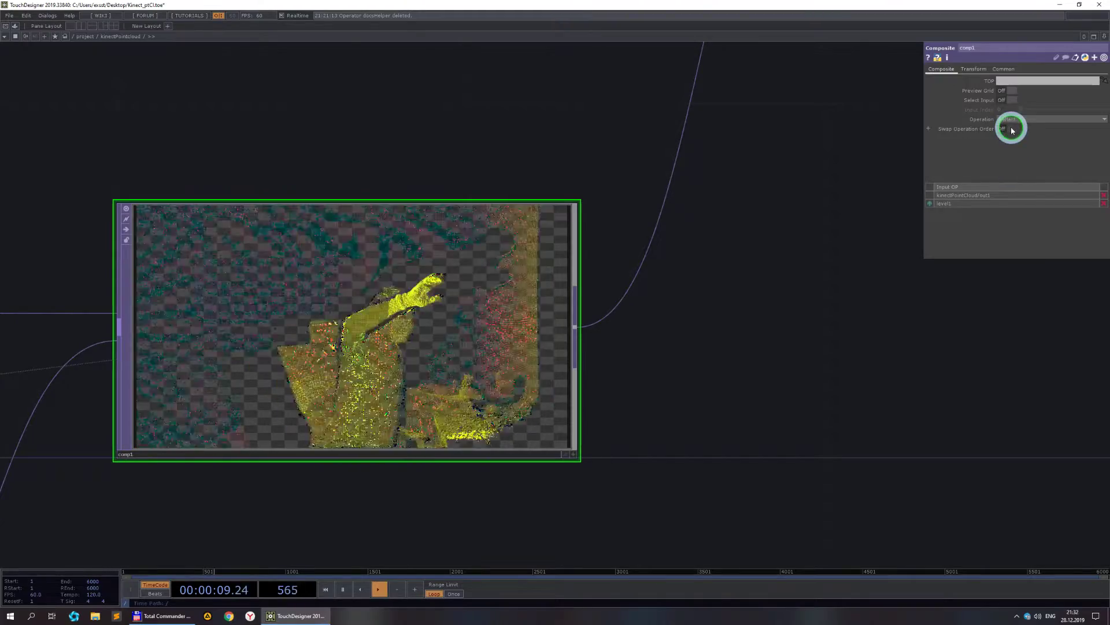
pyautogui.click(1013, 119)
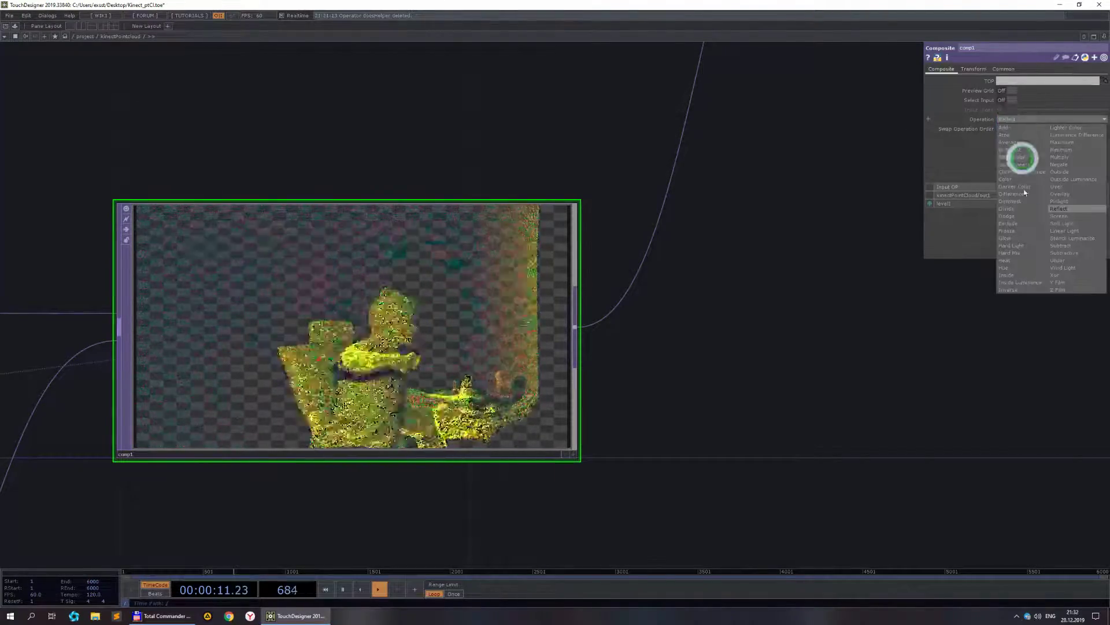
pyautogui.click(1060, 282)
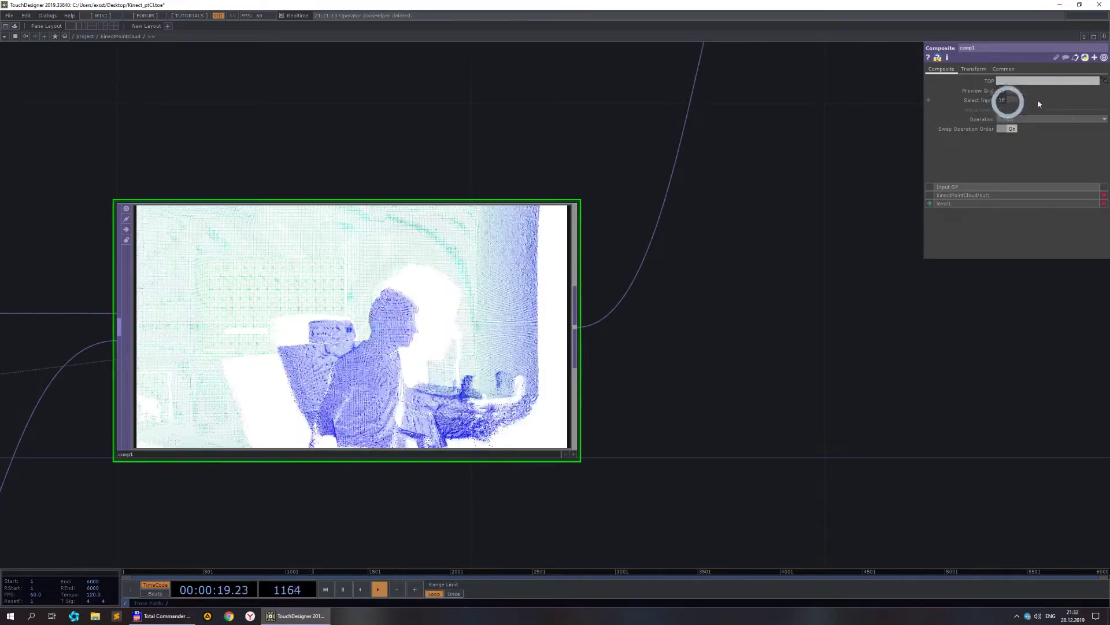
# - Set comp1's Operation back to Vivid Light with Swap Operation Order on, and show comp2's parameters
pyautogui.click(1102, 120)
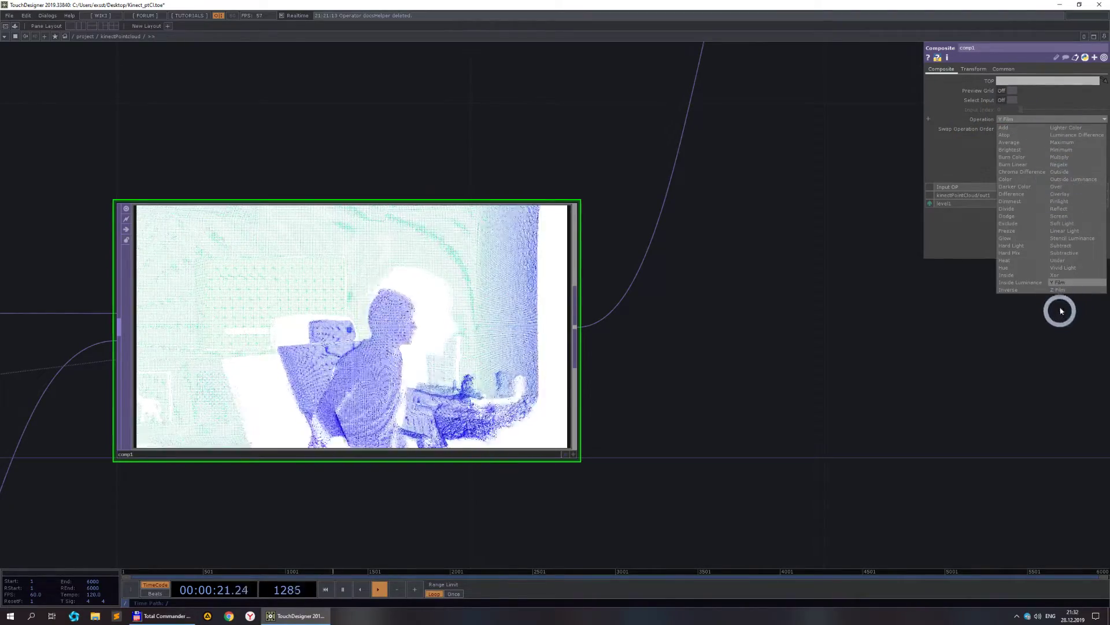
pyautogui.click(1067, 268)
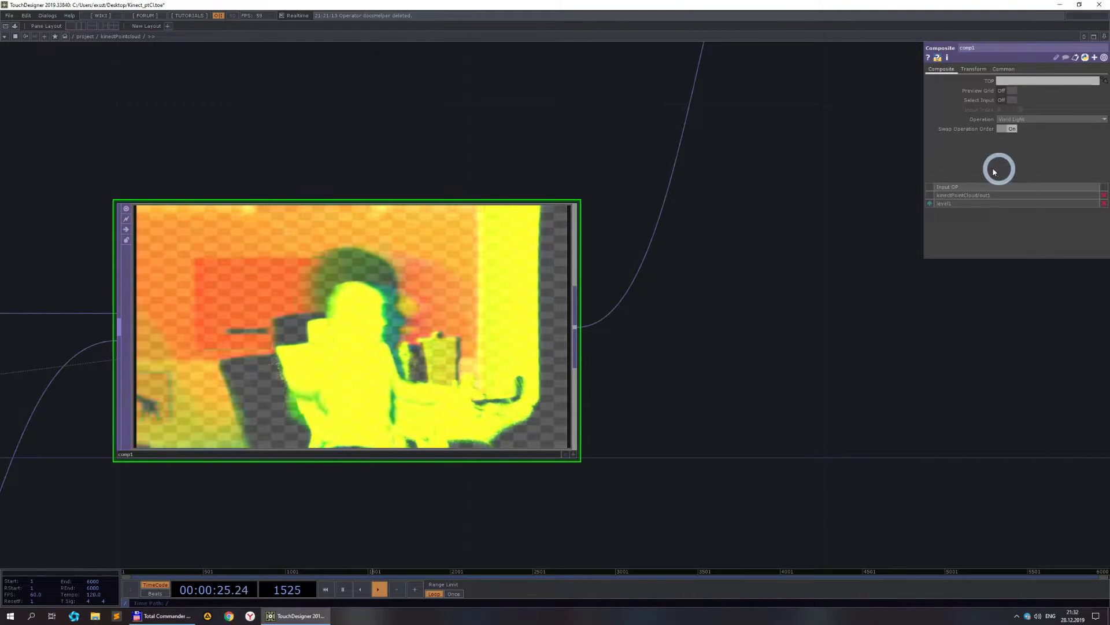
pyautogui.click(1012, 130)
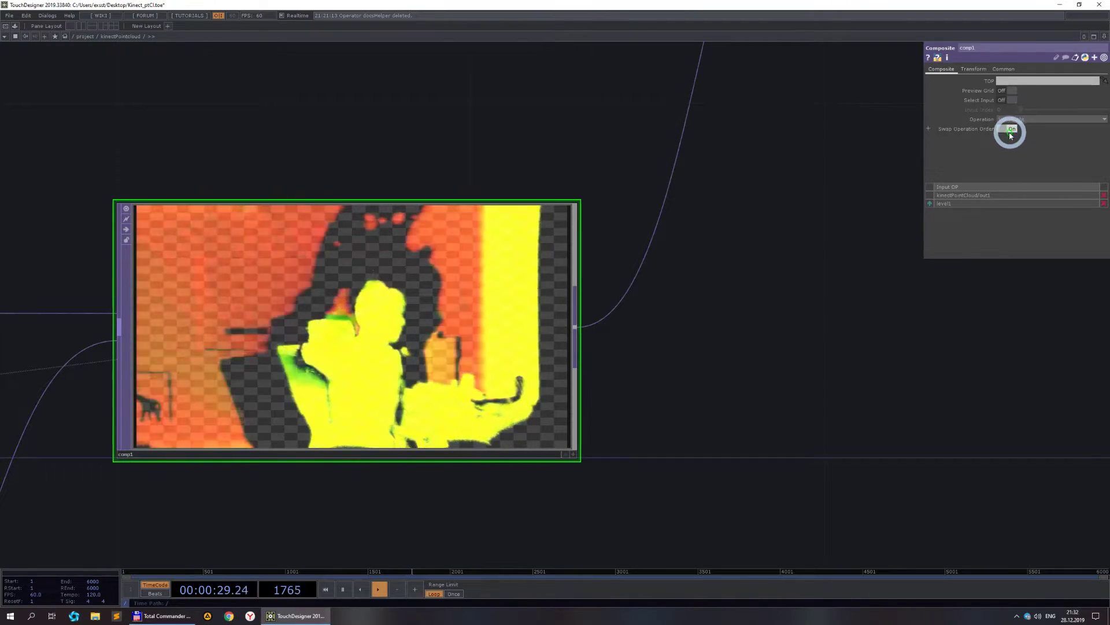
pyautogui.scroll(-5, 815, 208)
pyautogui.moveTo(808, 198); pyautogui.dragTo(635, 322)
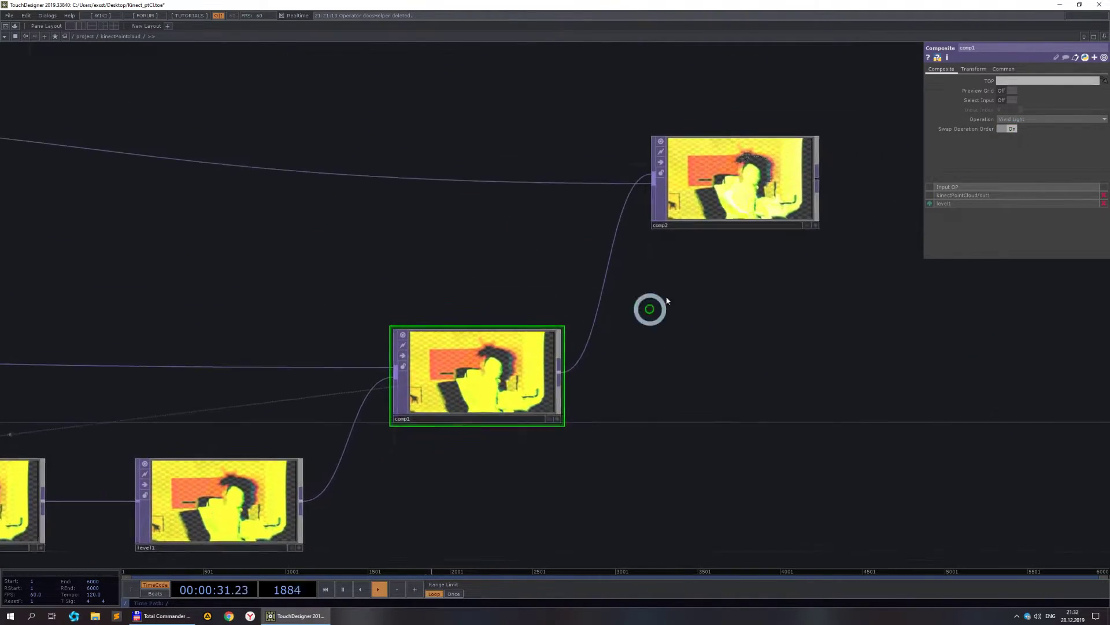
pyautogui.scroll(8, 752, 174)
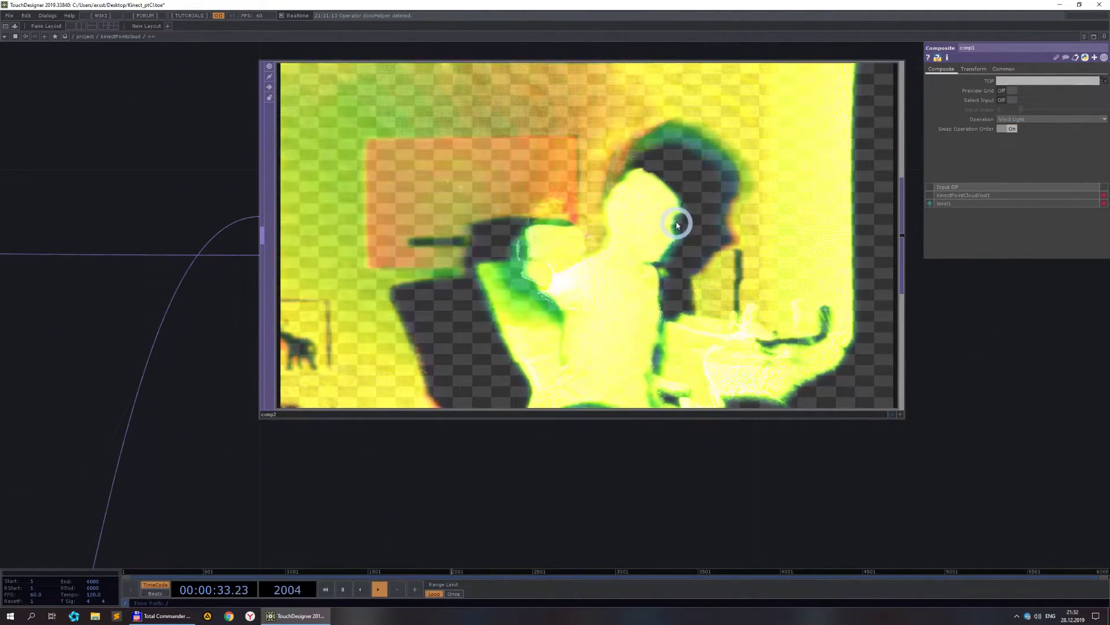
pyautogui.click(731, 193)
# - Set thresh1's Threshold to about 0.39
pyautogui.scroll(-5, 588, 255)
pyautogui.moveTo(414, 144); pyautogui.dragTo(516, 176)
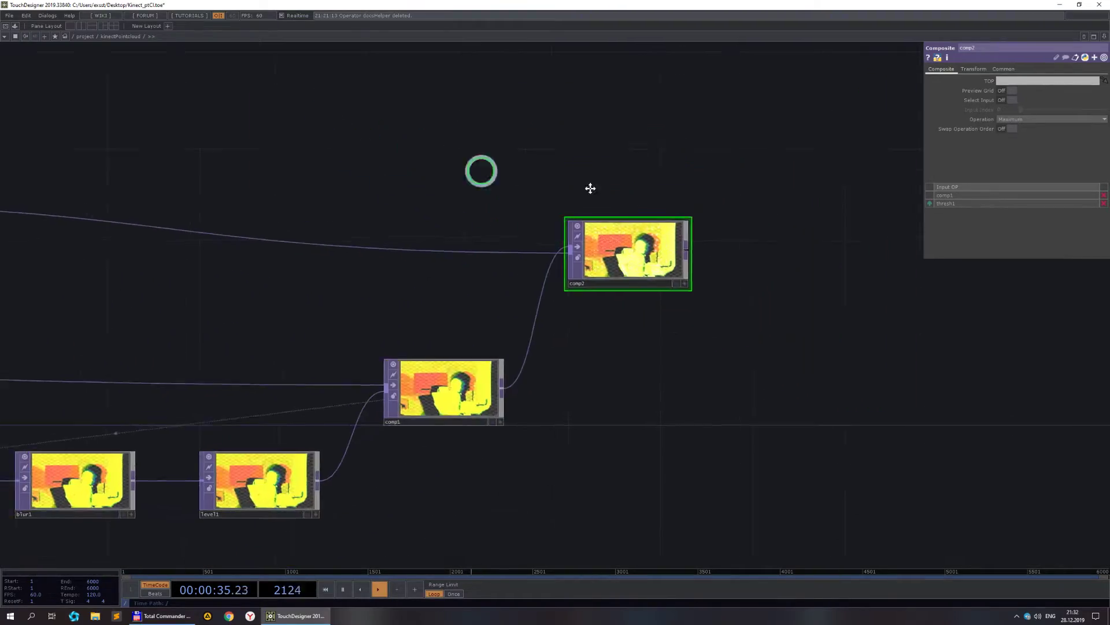
pyautogui.moveTo(279, 198); pyautogui.dragTo(508, 247)
pyautogui.scroll(6, 507, 248)
pyautogui.click(486, 260)
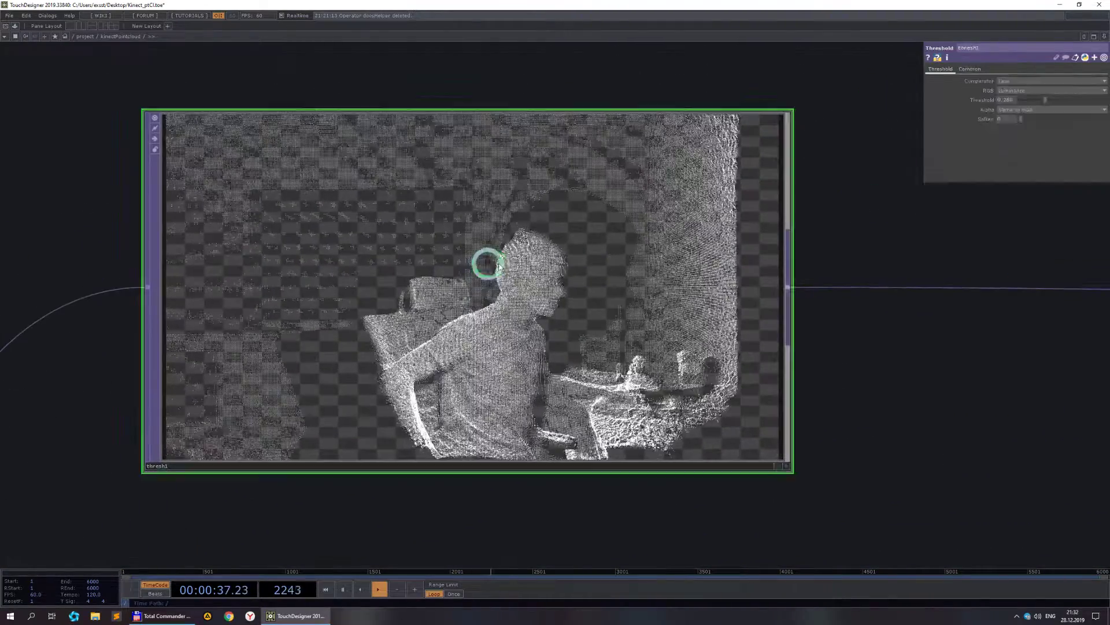
pyautogui.moveTo(1055, 109)
pyautogui.mouseDown()
pyautogui.moveTo(1035, 103)
pyautogui.moveTo(1059, 103)
pyautogui.mouseUp()
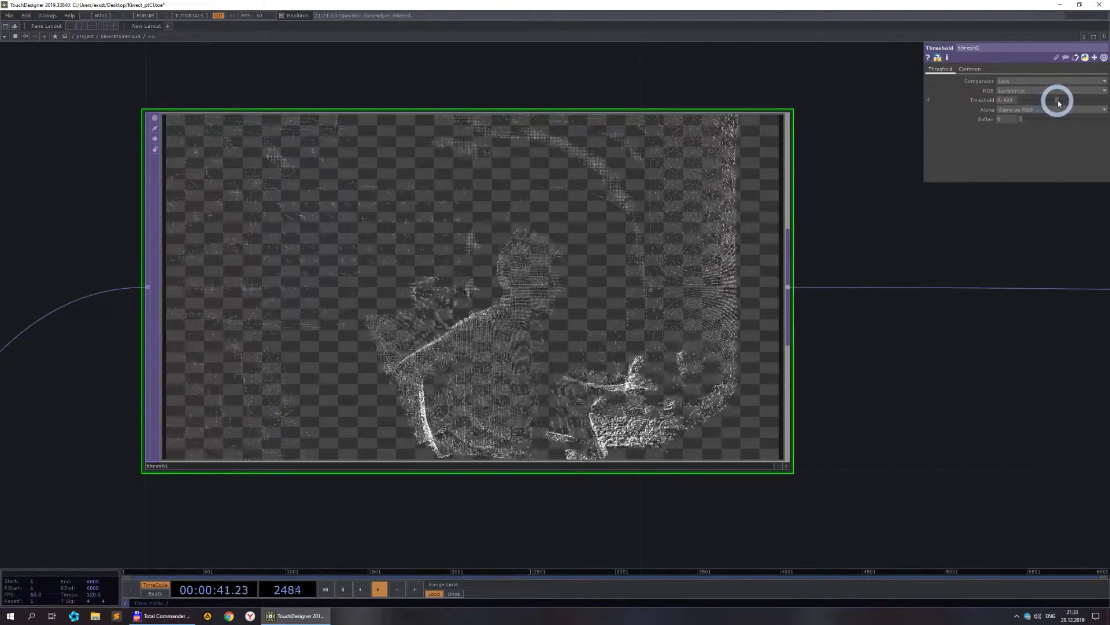
# - Change kinectPointCloud's ColorFar to dark purple with Red 0.222, Green 0 and Blue 0.492
pyautogui.scroll(-8, 758, 201)
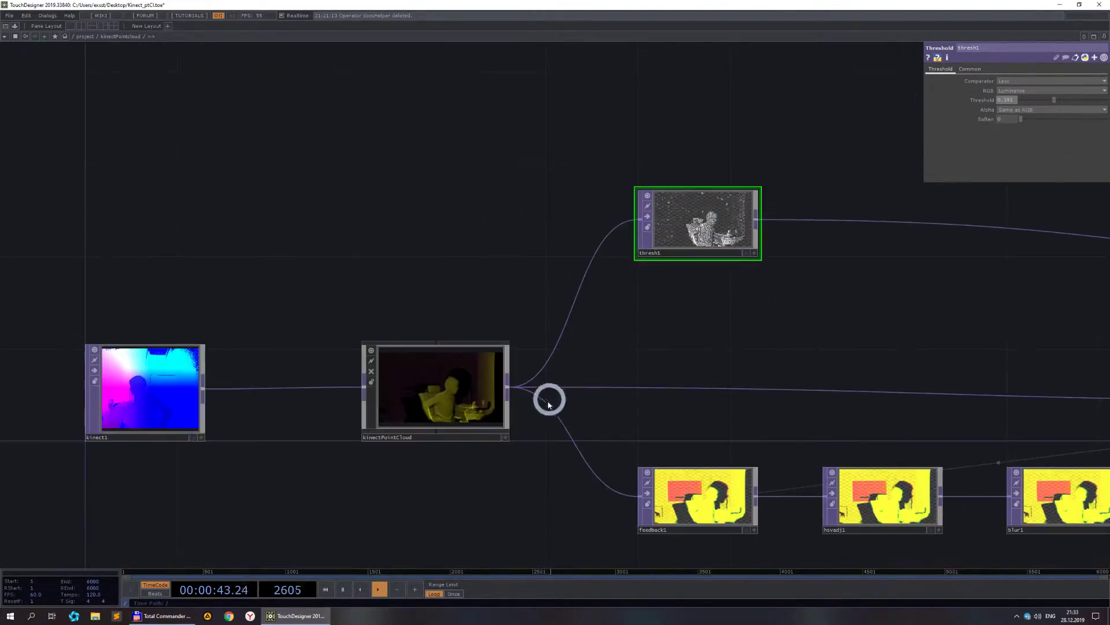
pyautogui.scroll(5, 461, 399)
pyautogui.click(431, 385)
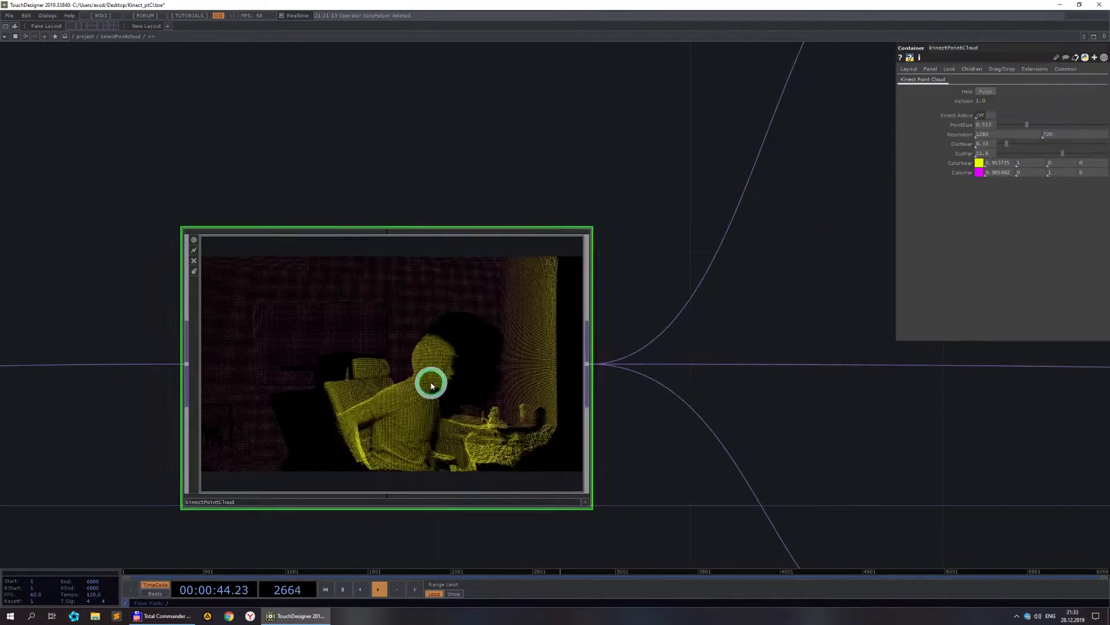
pyautogui.click(979, 172)
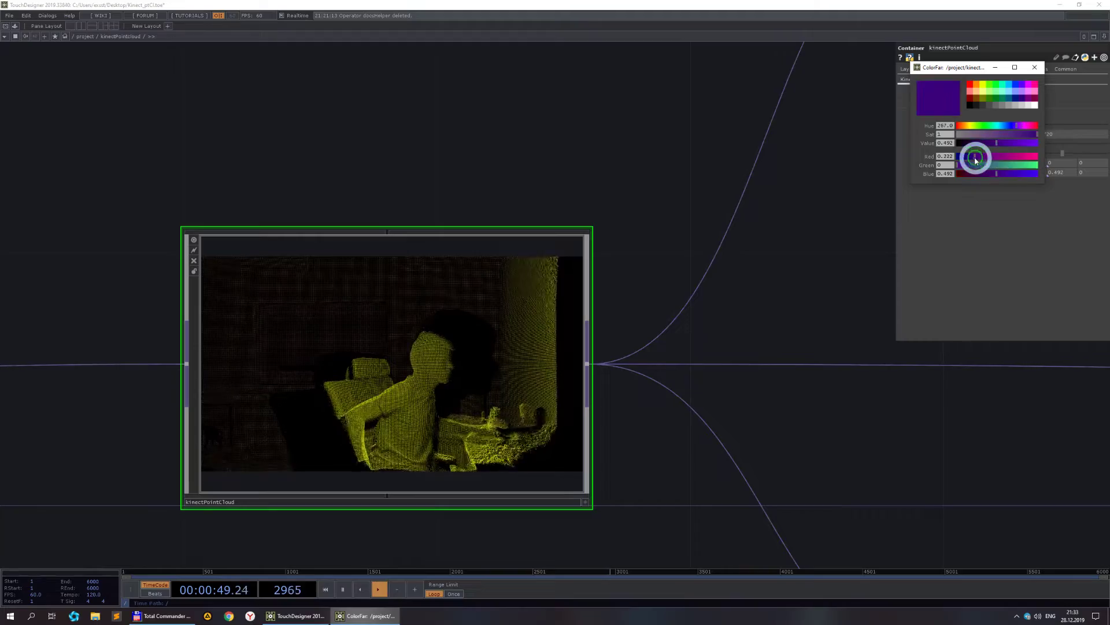
# - Switch thresh1's RGB setting to Red and set its Threshold to 0.406
pyautogui.scroll(-6, 738, 263)
pyautogui.scroll(7, 441, 154)
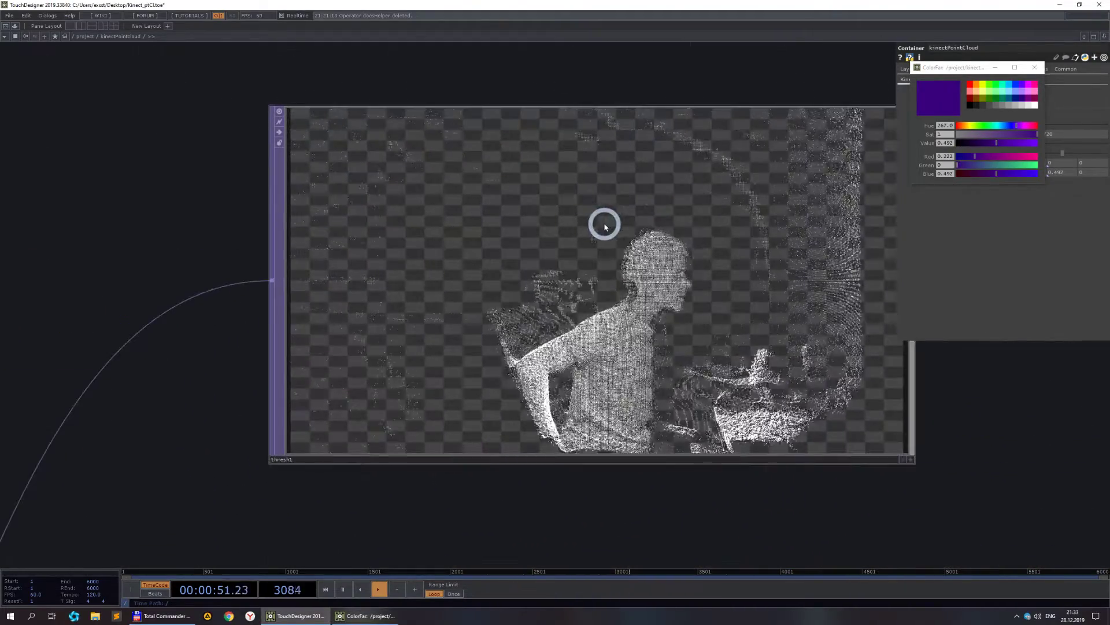
pyautogui.click(742, 185)
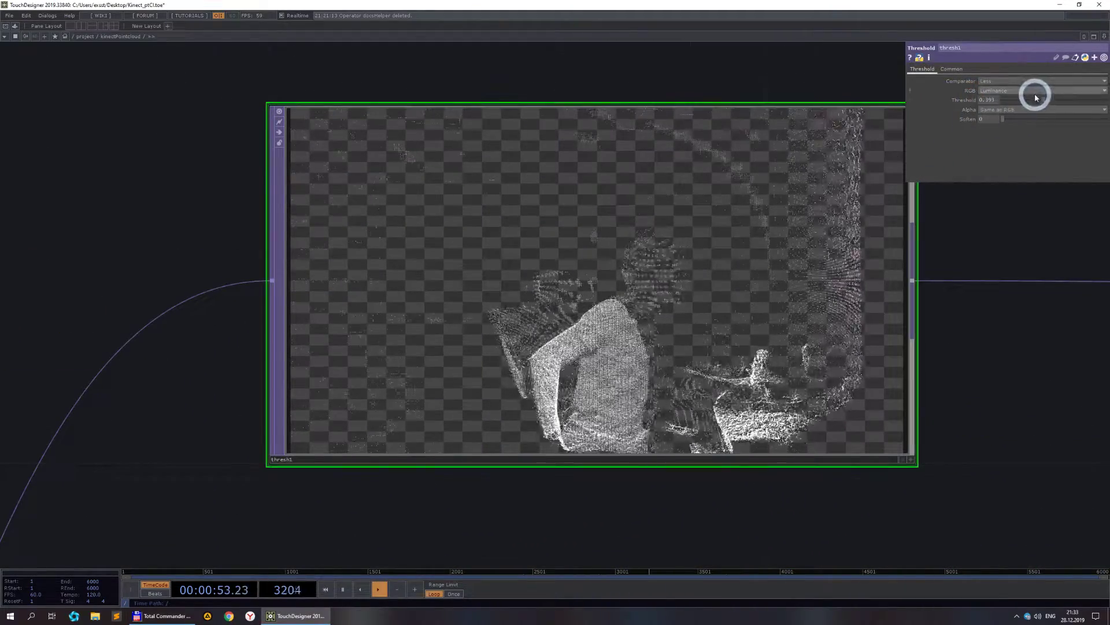
pyautogui.scroll(-5, 657, 280)
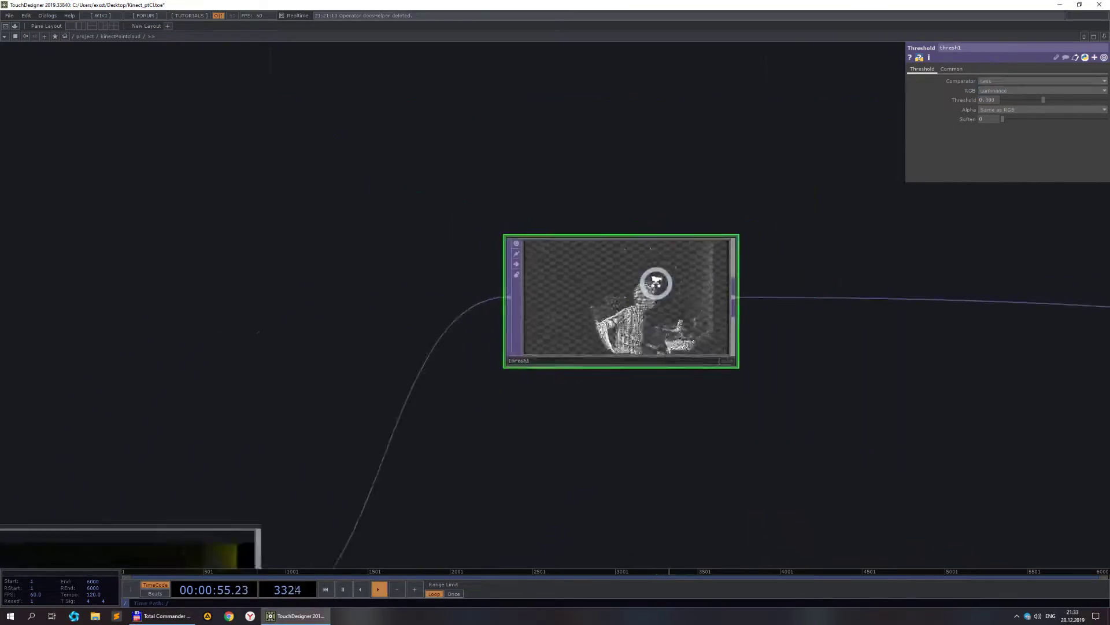
pyautogui.scroll(5, 942, 141)
pyautogui.moveTo(716, 273); pyautogui.dragTo(949, 86)
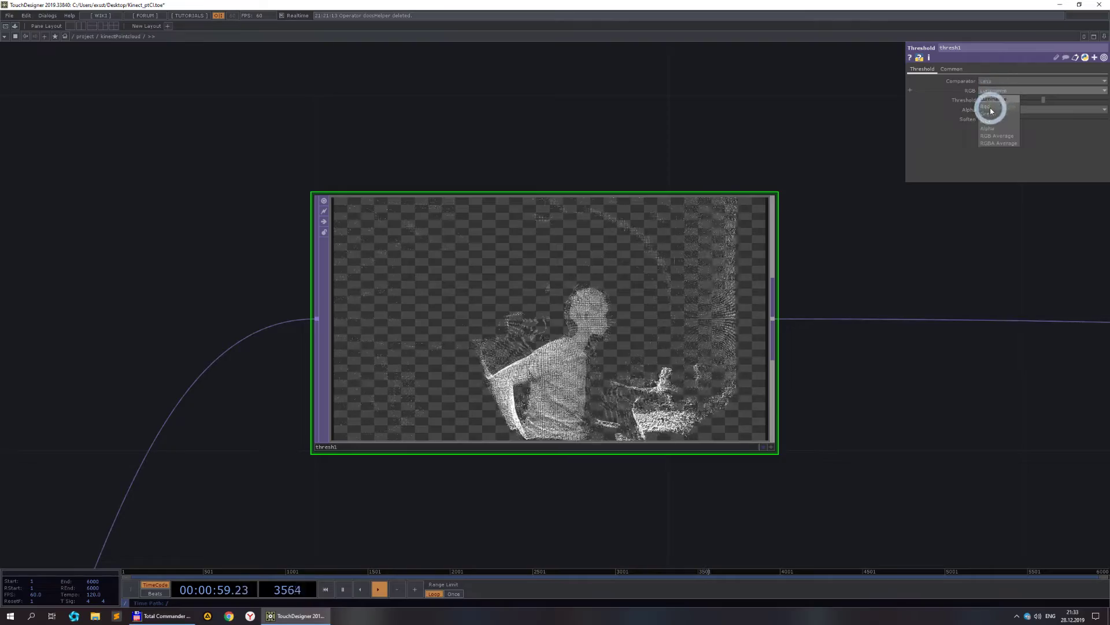
pyautogui.click(990, 108)
pyautogui.moveTo(1044, 103); pyautogui.dragTo(1037, 102)
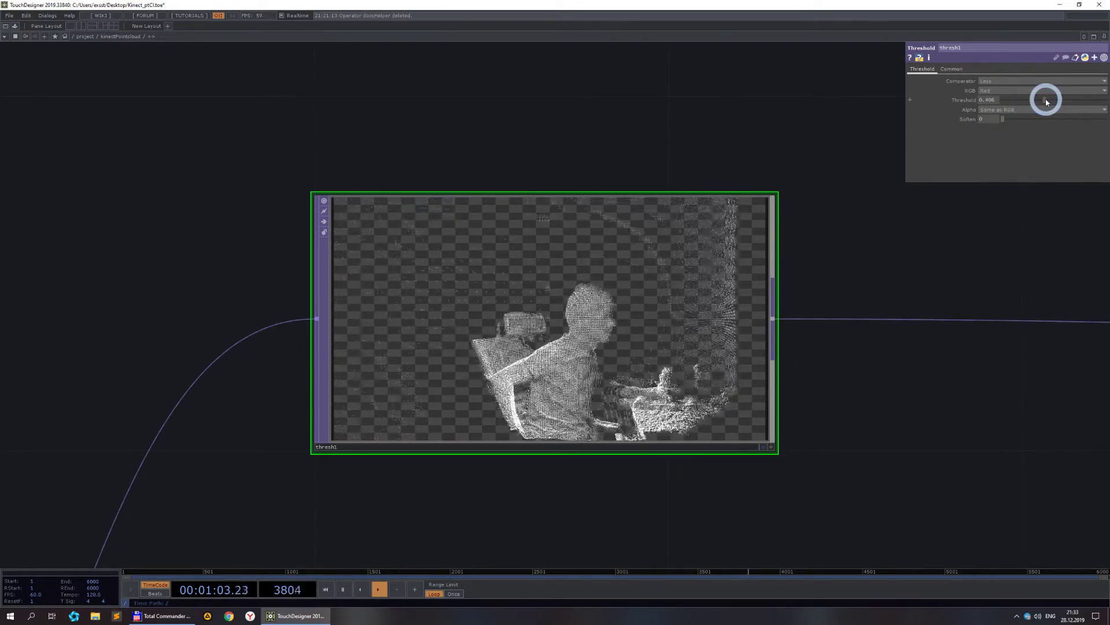
# - Examine how the adjusted threshold and feedback colors look in comp2's output
pyautogui.scroll(-5, 820, 277)
pyautogui.moveTo(496, 340); pyautogui.dragTo(50, 273)
pyautogui.moveTo(810, 397); pyautogui.dragTo(612, 315)
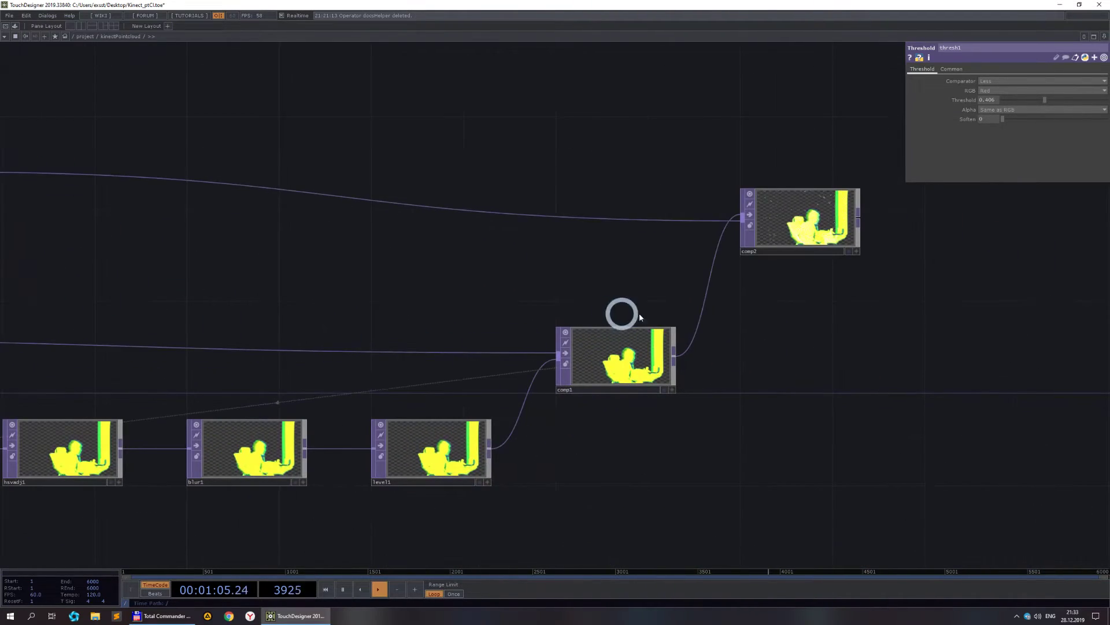
pyautogui.moveTo(791, 306); pyautogui.dragTo(680, 332)
pyautogui.scroll(5, 665, 300)
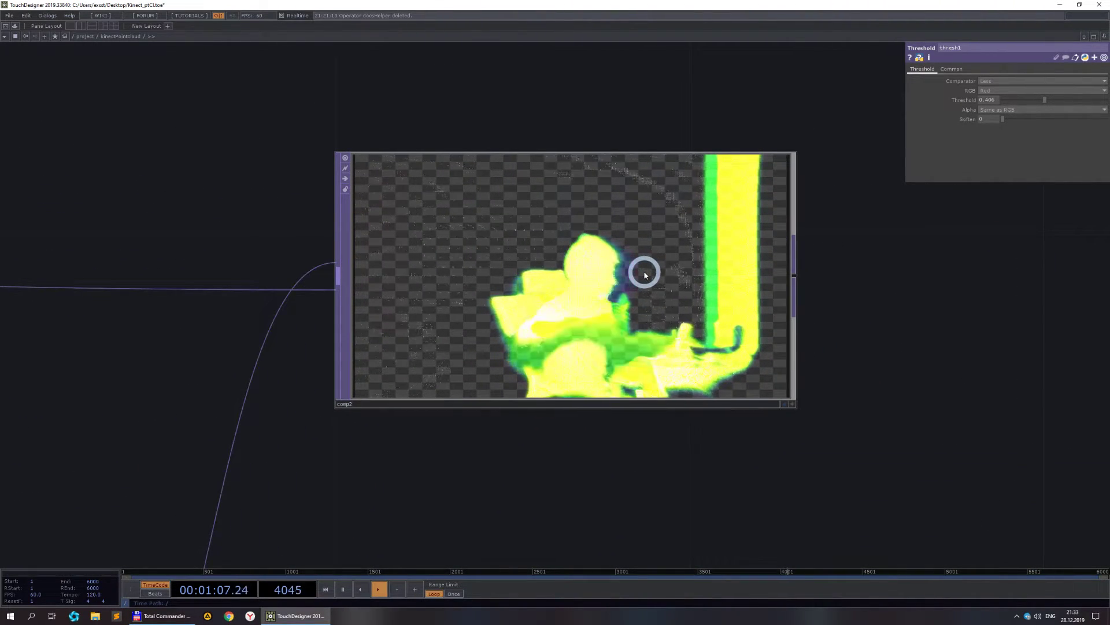
# - Change kinectPointCloud's ColorFar to light blue with Red 0, Green 0.733 and Blue 1
pyautogui.click(684, 279)
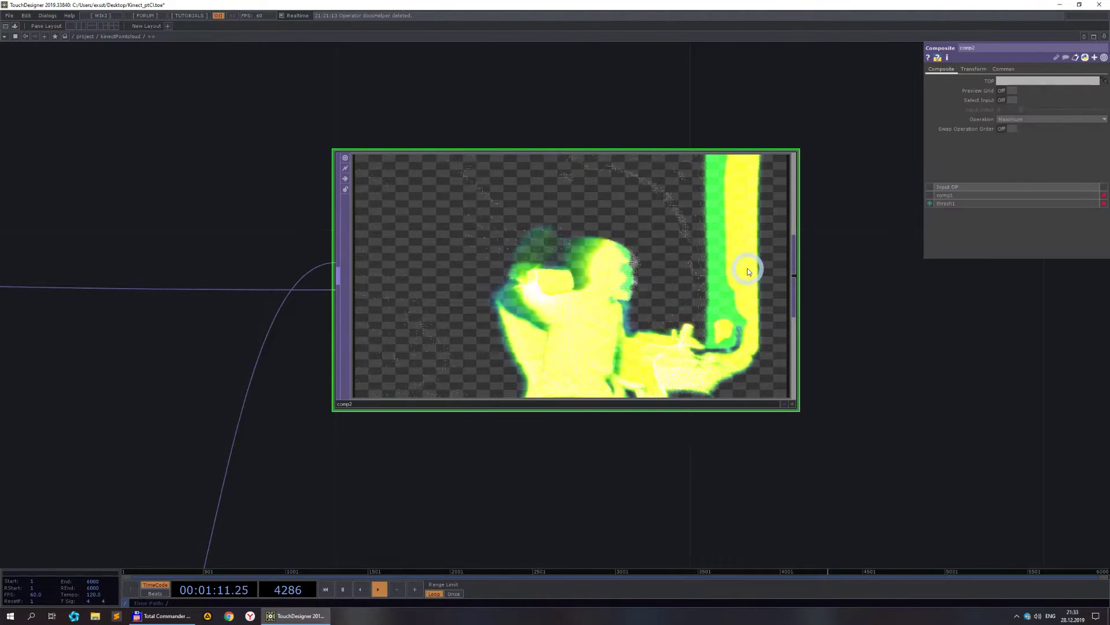
pyautogui.scroll(-6, 723, 275)
pyautogui.scroll(5, 582, 346)
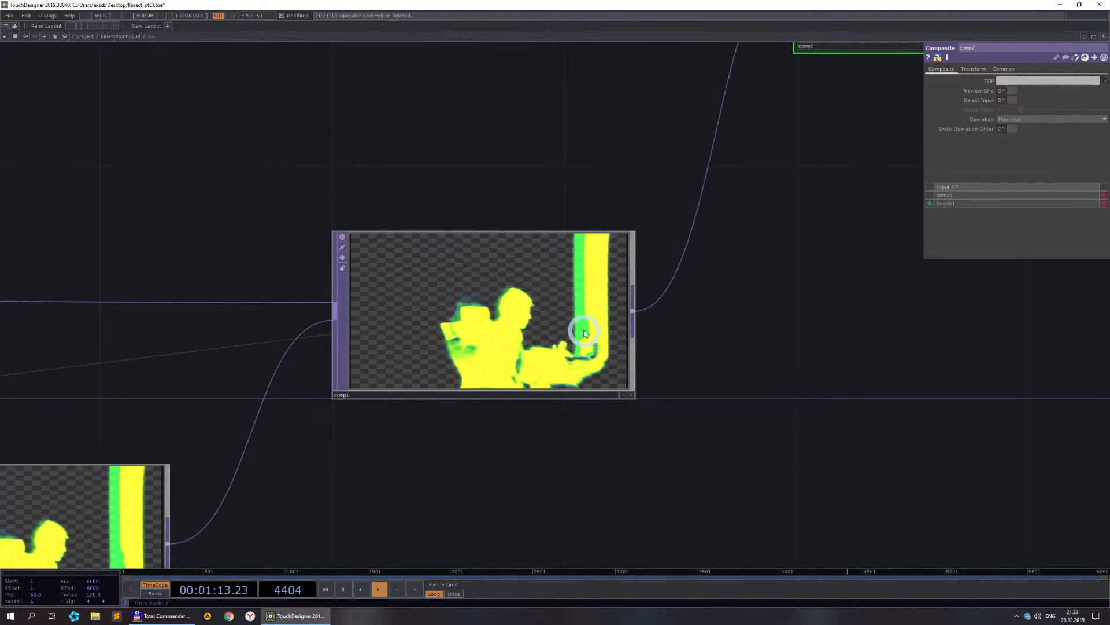
pyautogui.scroll(-5, 584, 334)
pyautogui.moveTo(33, 359); pyautogui.dragTo(267, 323)
pyautogui.click(205, 253)
pyautogui.click(974, 194)
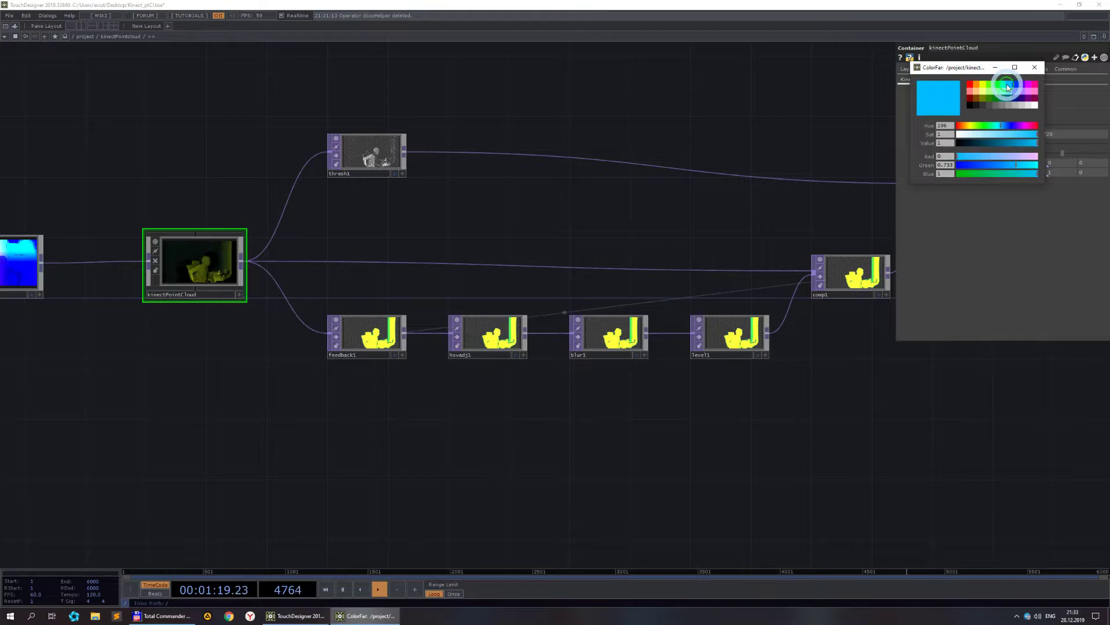
# - Examine how the new far color spreads through the feedback trails in feedback1, level1, comp1 and comp2
pyautogui.scroll(6, 354, 297)
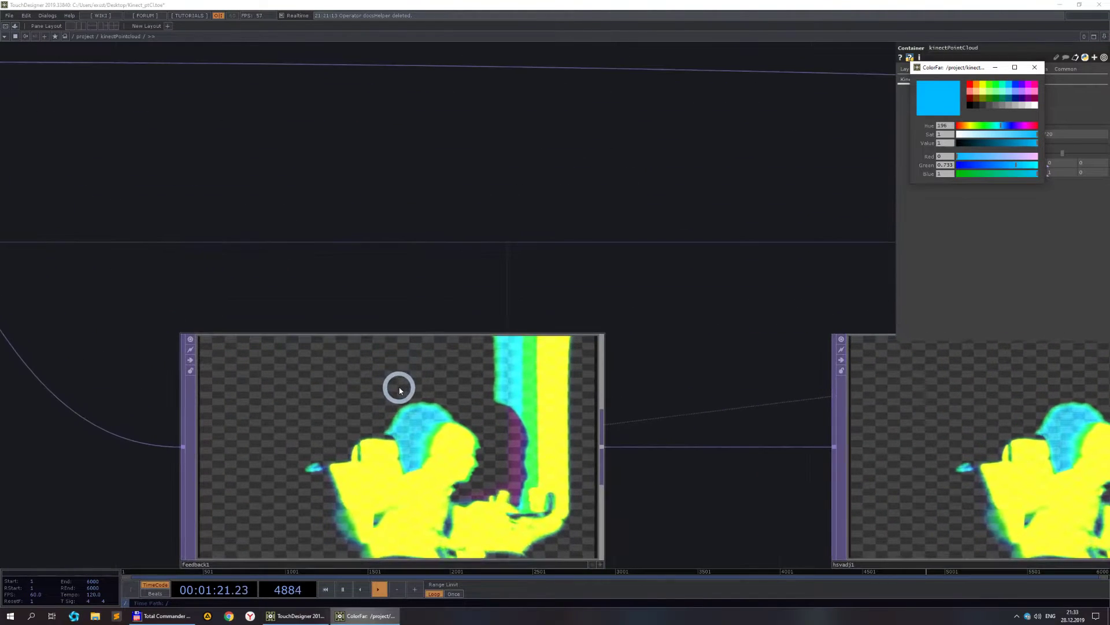
pyautogui.scroll(-6, 592, 387)
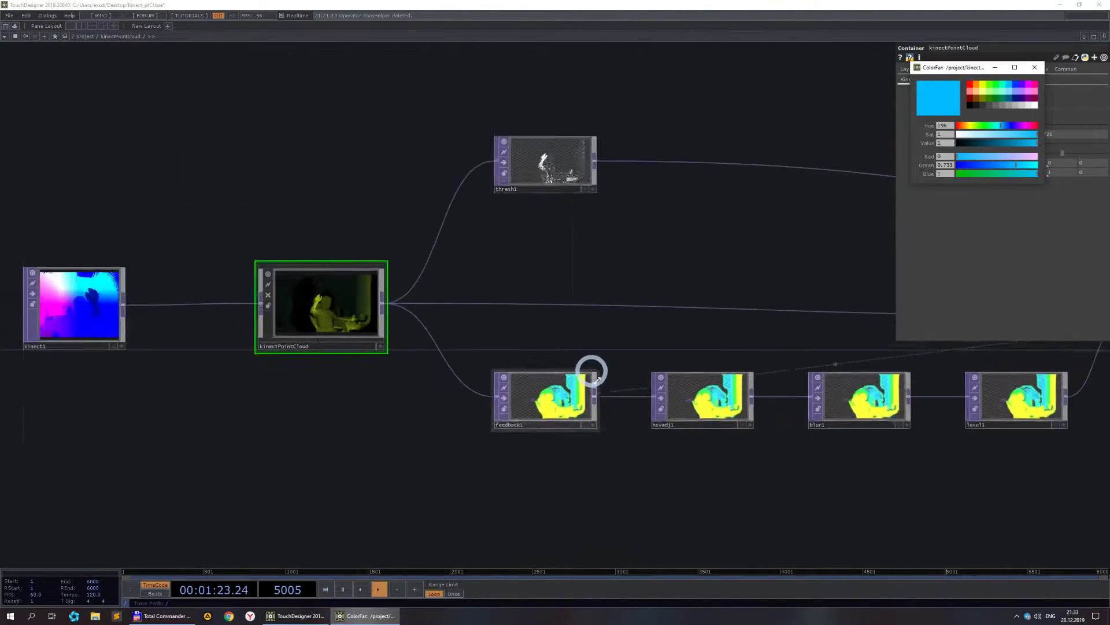
pyautogui.scroll(4, 602, 380)
pyautogui.click(660, 365)
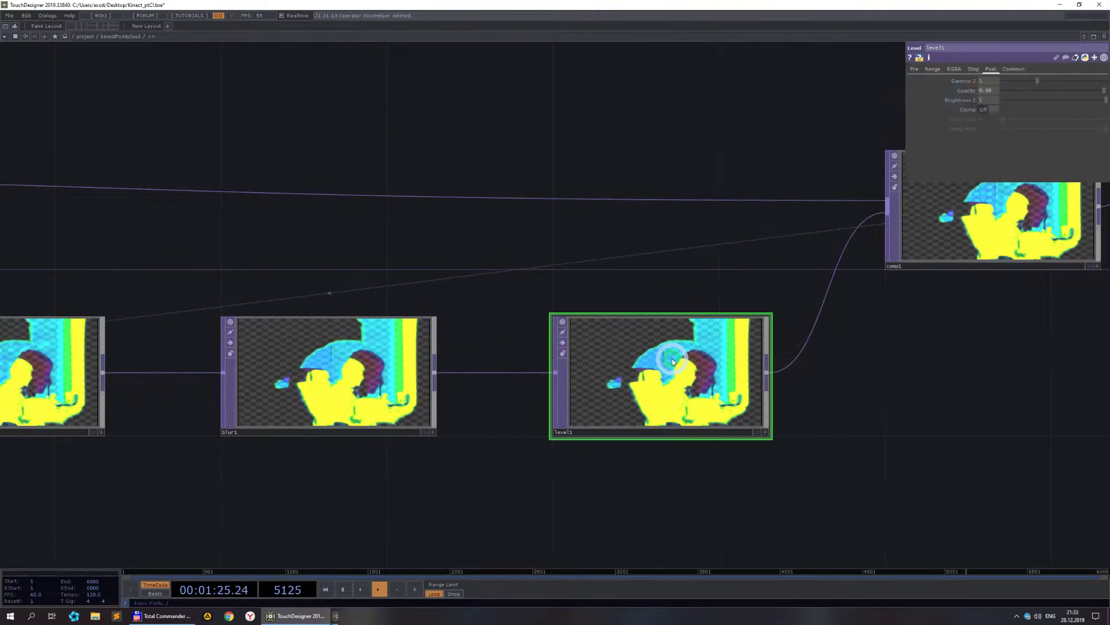
pyautogui.scroll(3, 671, 370)
pyautogui.scroll(2, 669, 397)
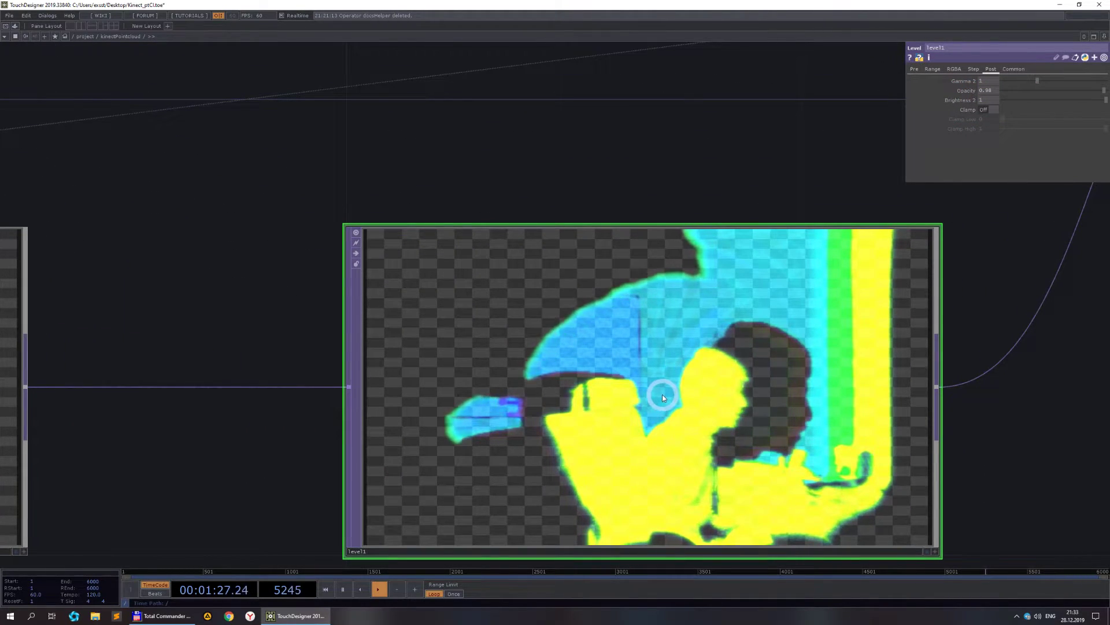
pyautogui.scroll(-8, 642, 387)
pyautogui.moveTo(875, 372); pyautogui.dragTo(567, 414)
pyautogui.scroll(5, 500, 322)
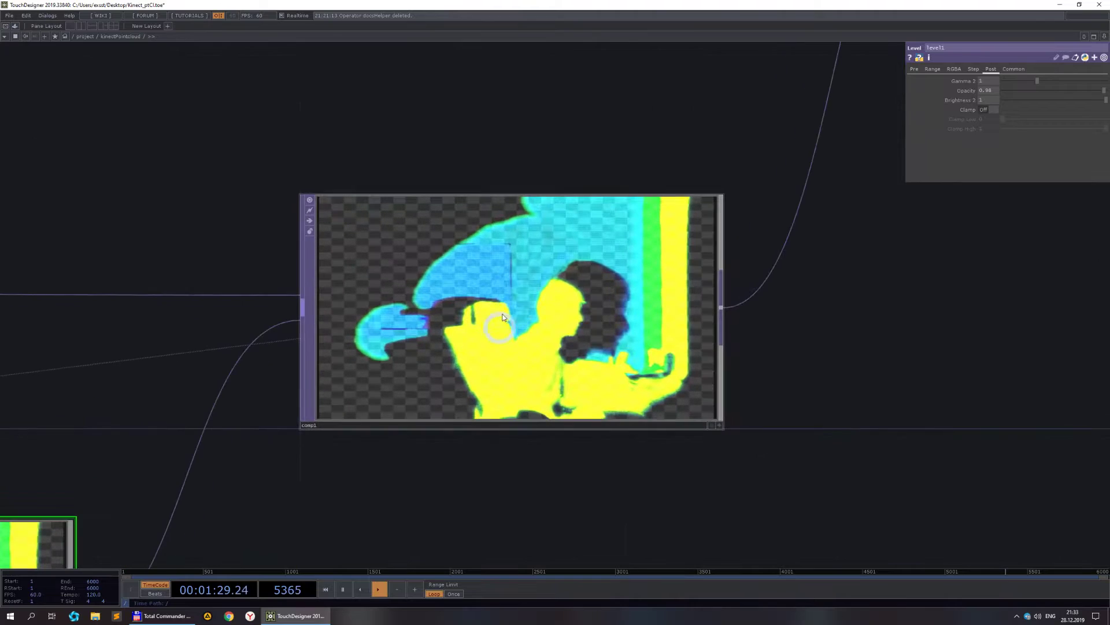
pyautogui.scroll(-6, 431, 376)
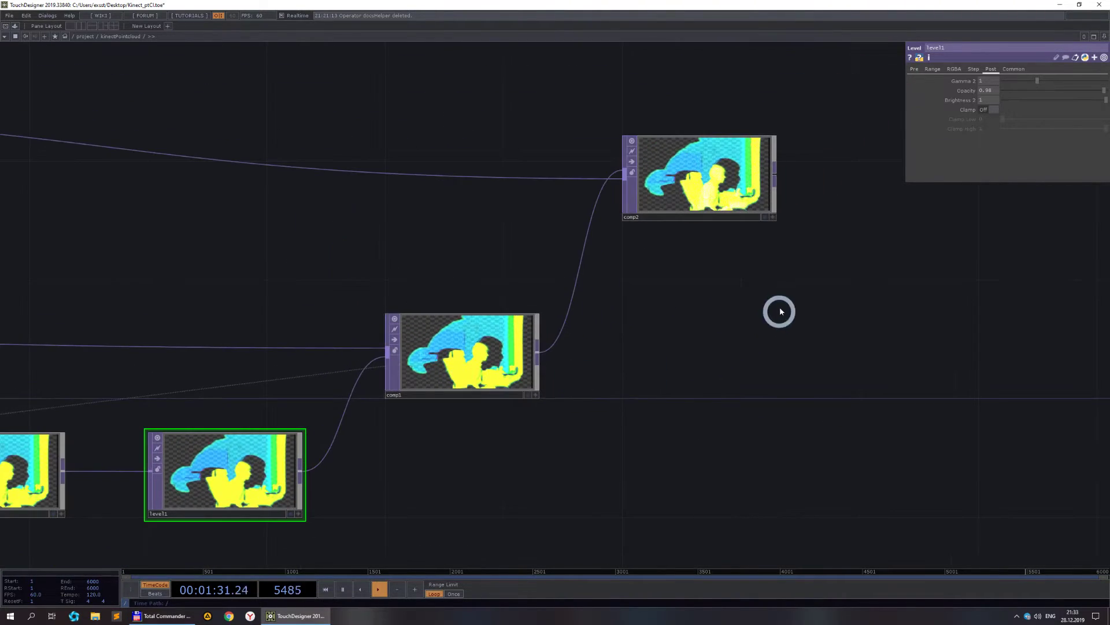
pyautogui.moveTo(727, 201); pyautogui.dragTo(548, 262)
pyautogui.scroll(7, 550, 252)
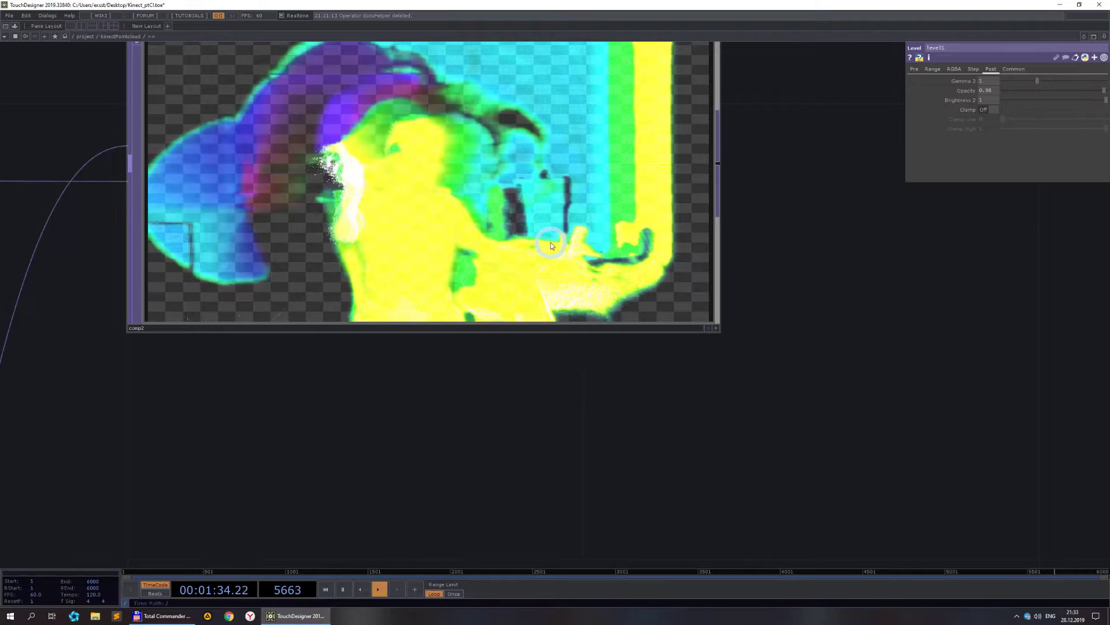
# - Try the Screen operation on comp2 and inspect its output up close
pyautogui.click(542, 203)
pyautogui.click(1034, 119)
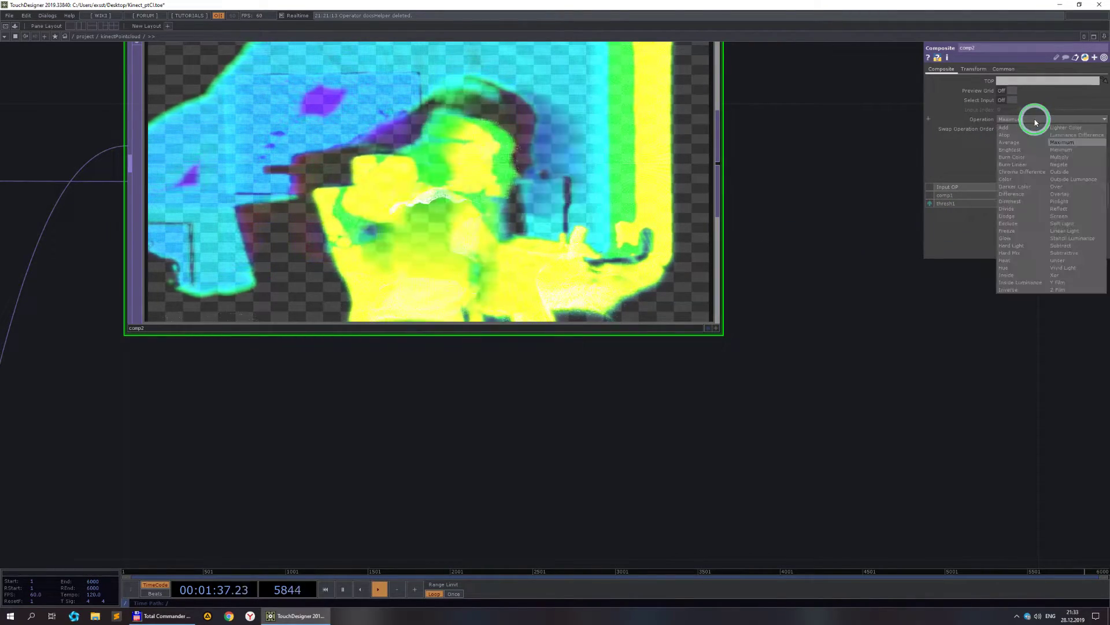
pyautogui.click(1063, 215)
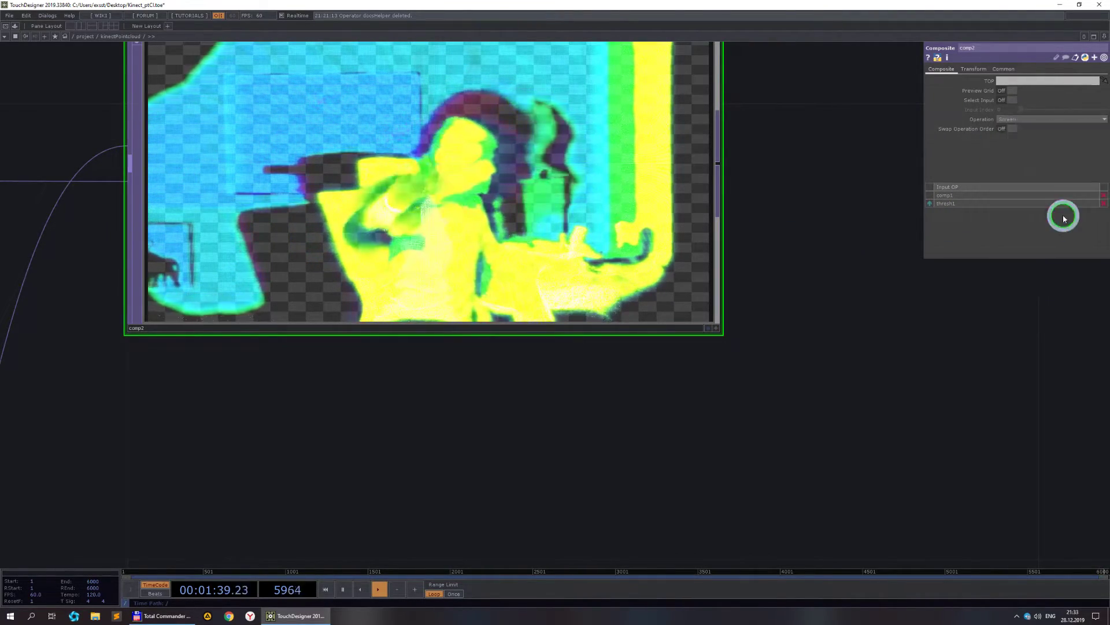
pyautogui.scroll(-5, 629, 202)
pyautogui.scroll(10, 639, 151)
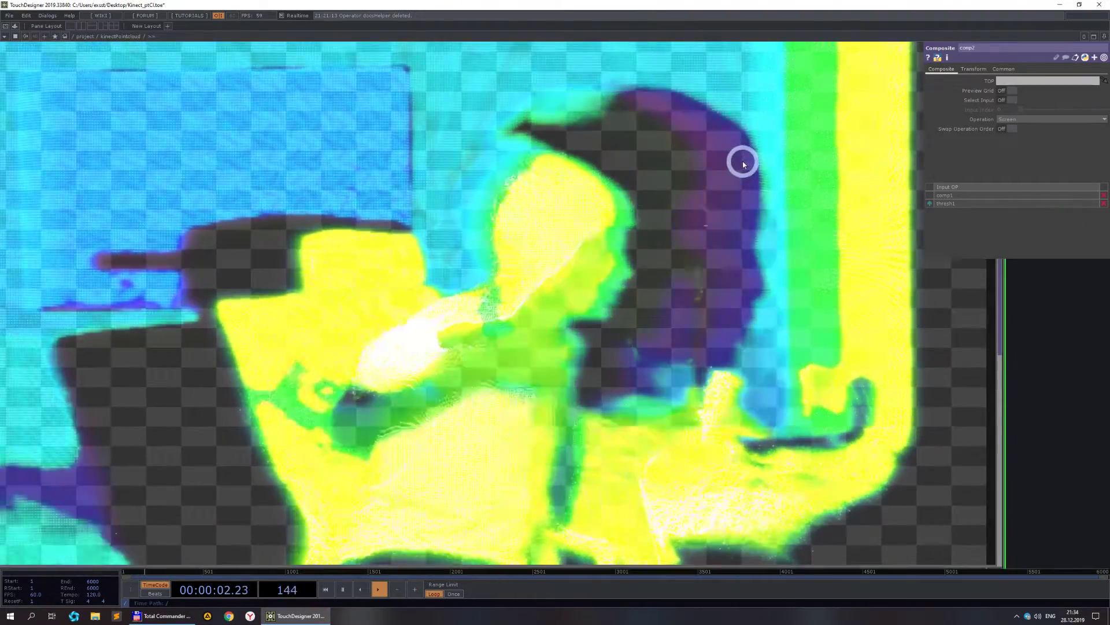
# - Set comp2's Operation to Add and check the blended output
pyautogui.scroll(-3, 743, 164)
pyautogui.click(1019, 119)
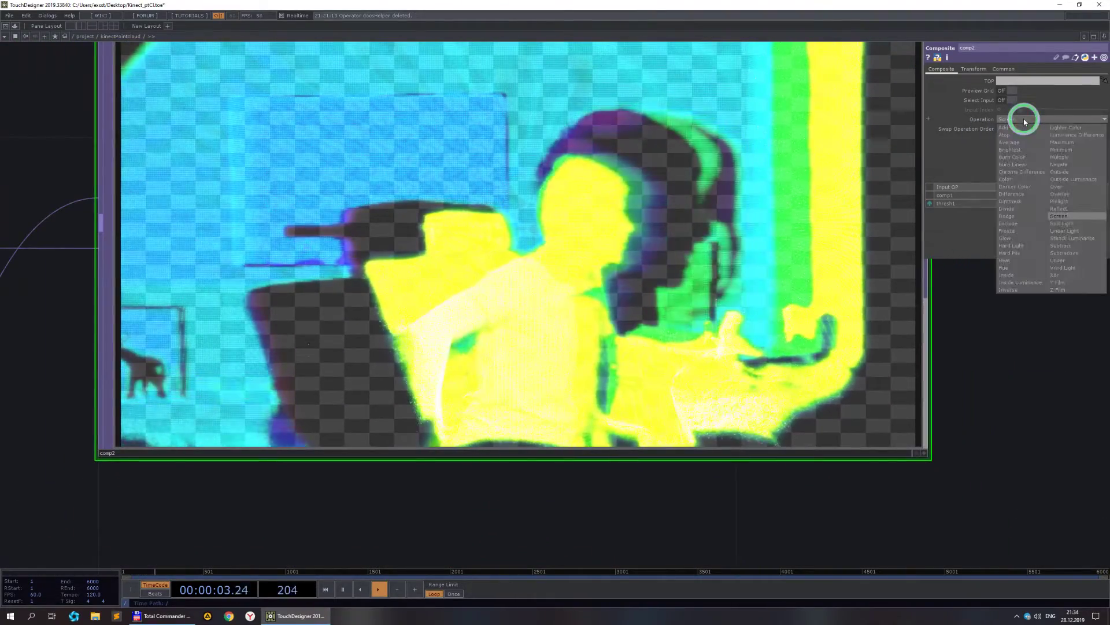
pyautogui.click(1011, 130)
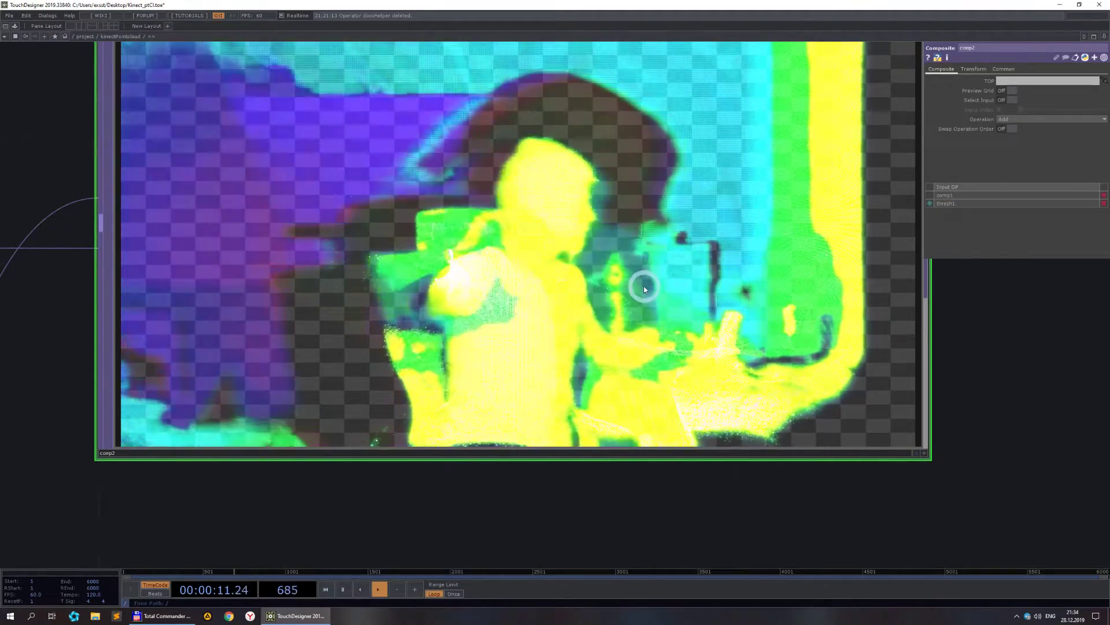
pyautogui.scroll(-5, 642, 285)
pyautogui.moveTo(730, 385); pyautogui.dragTo(571, 381)
pyautogui.scroll(5, 454, 255)
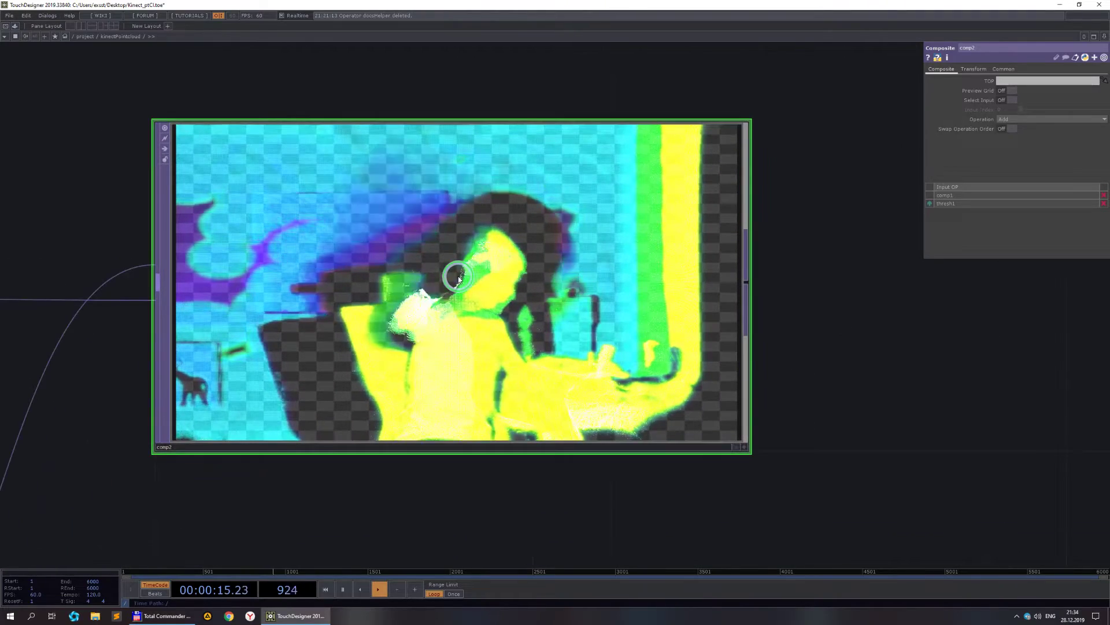
# - Set comp2's Pixel Format to 16-bit float (RGB)
pyautogui.click(1004, 68)
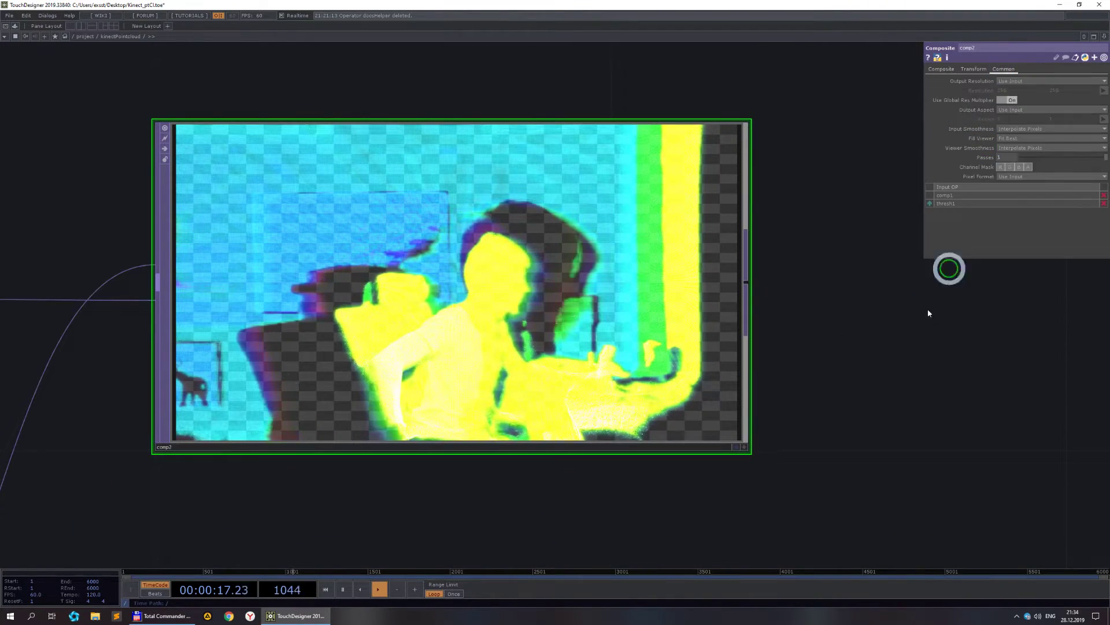
pyautogui.click(1042, 176)
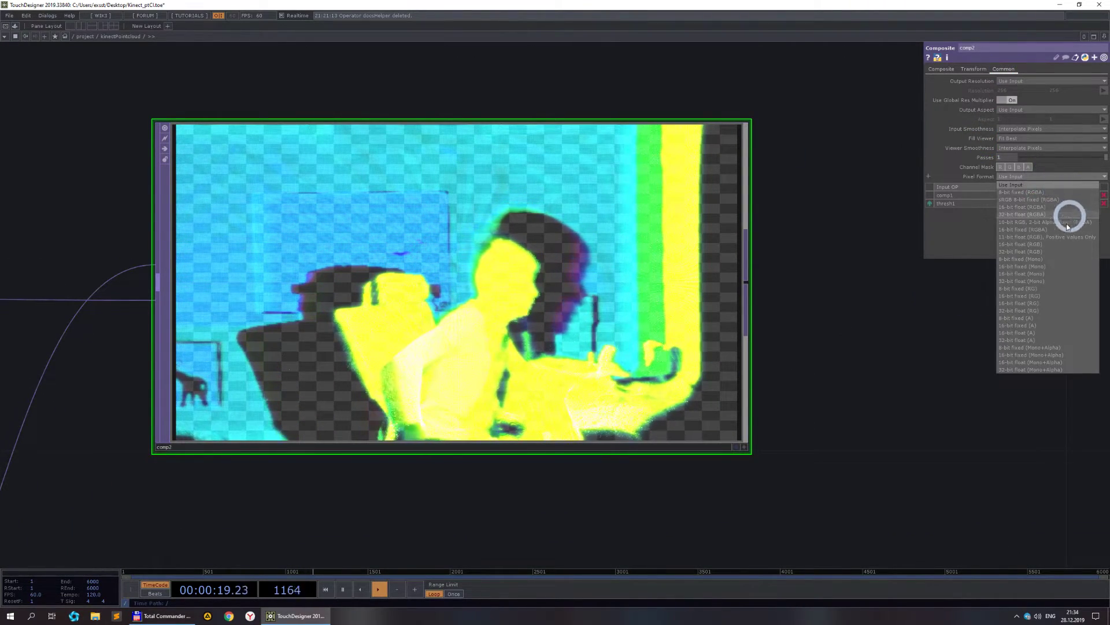
pyautogui.click(1043, 244)
# - Open comp2's output in a separate viewer window and maximize it to fill the screen
pyautogui.rightClick(434, 245)
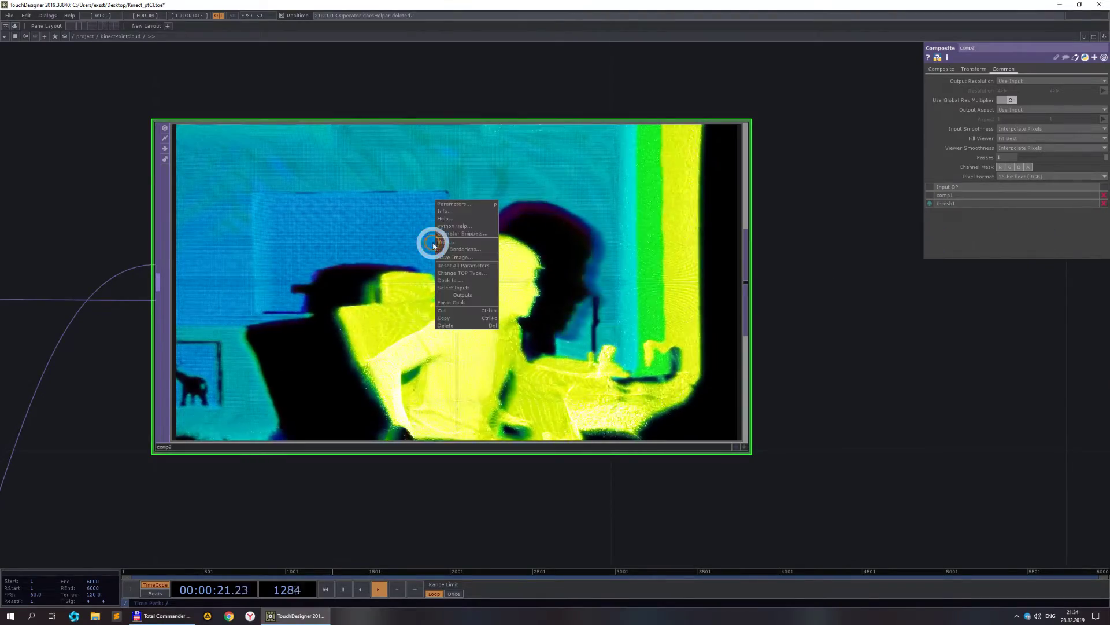
pyautogui.click(457, 242)
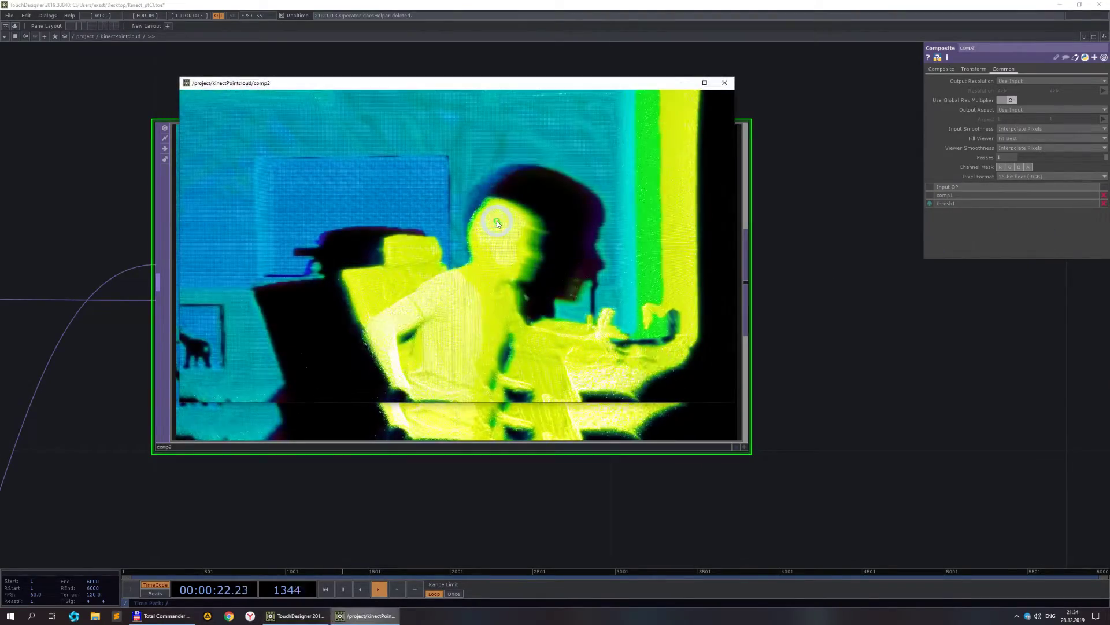
pyautogui.click(705, 83)
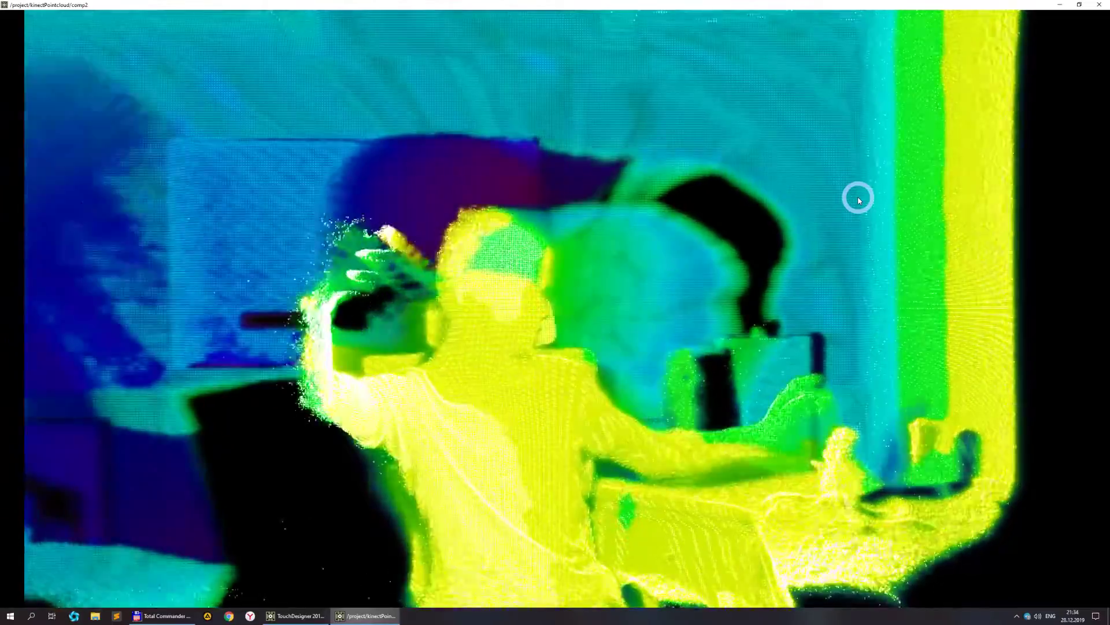